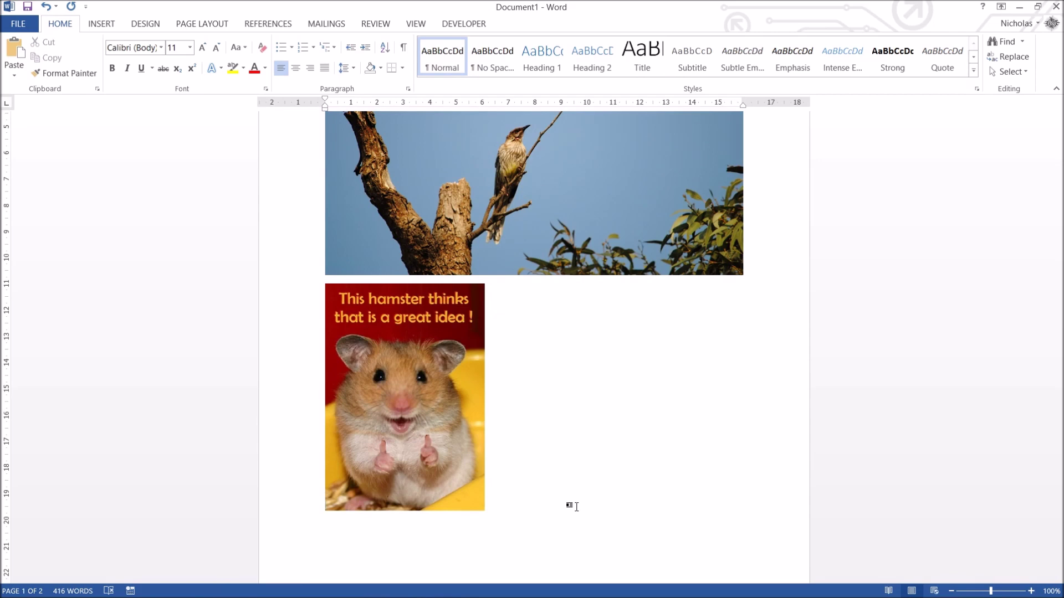
Select the hamster picture below the bird photo to bring up the Picture Tools Format tab.
scroll(562, 500, "up", 3)
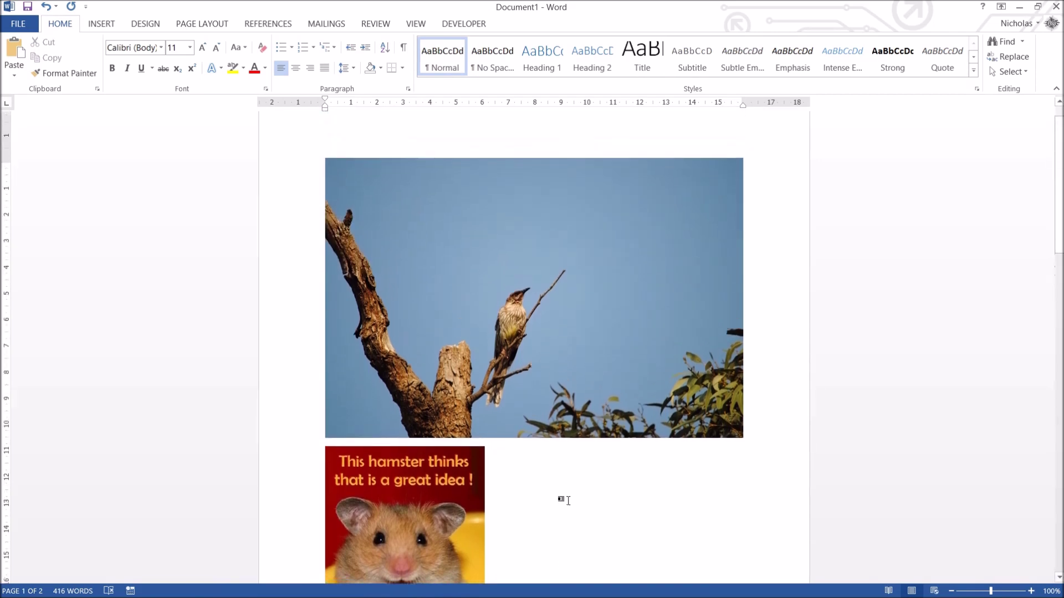
key("ctrl+z")
left_click(414, 509)
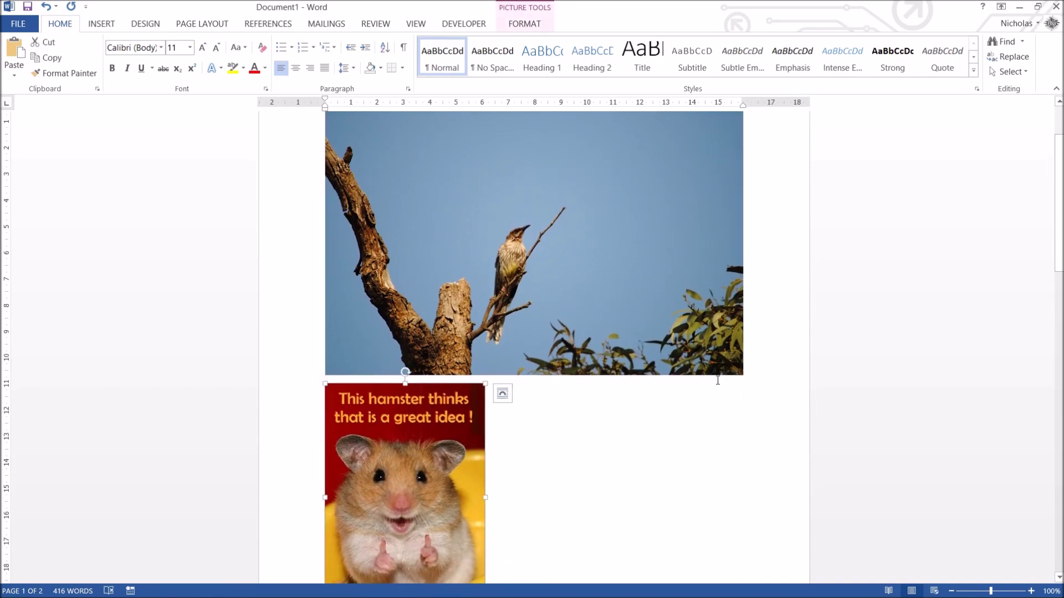
scroll(726, 439, "up", 1)
scroll(691, 430, "down", 1)
left_click_drag(431, 432, 433, 435)
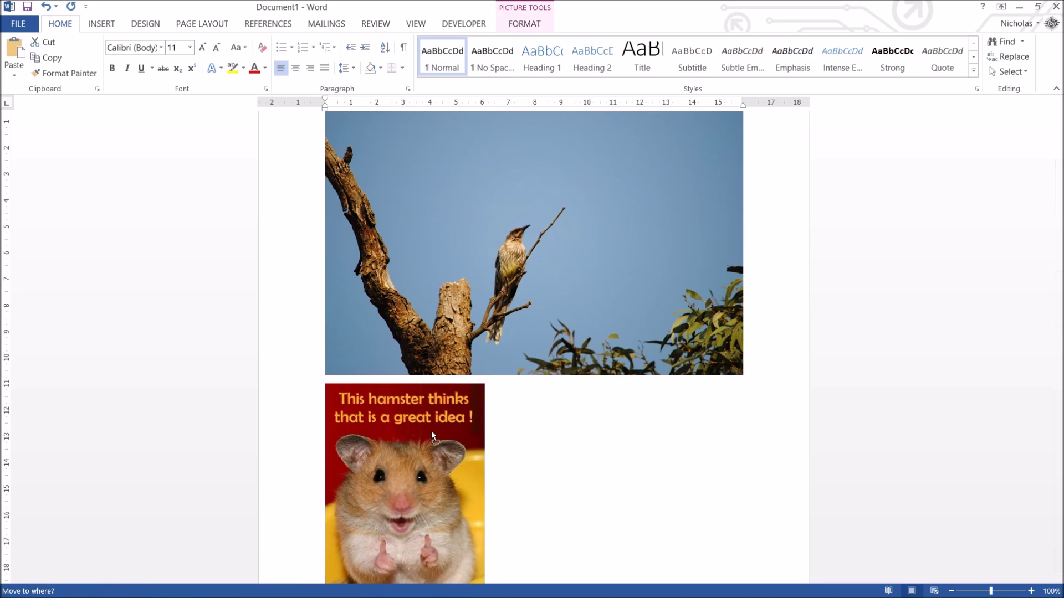
left_click_drag(382, 175, 370, 143)
scroll(577, 348, "down", 3)
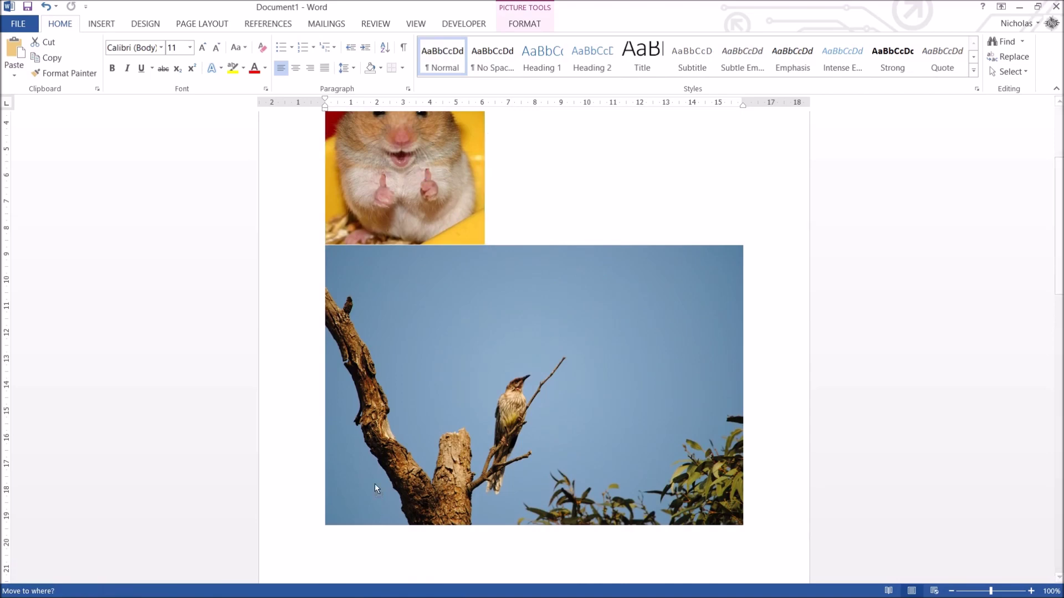
left_click_drag(405, 228, 338, 533)
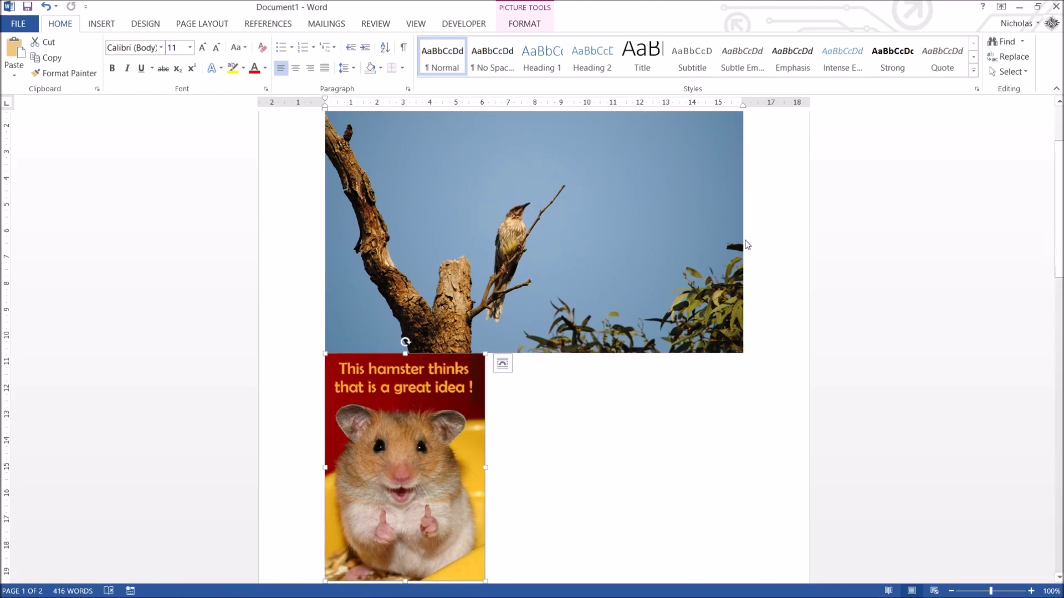
scroll(598, 394, "down", 2)
left_click_drag(366, 392, 354, 526)
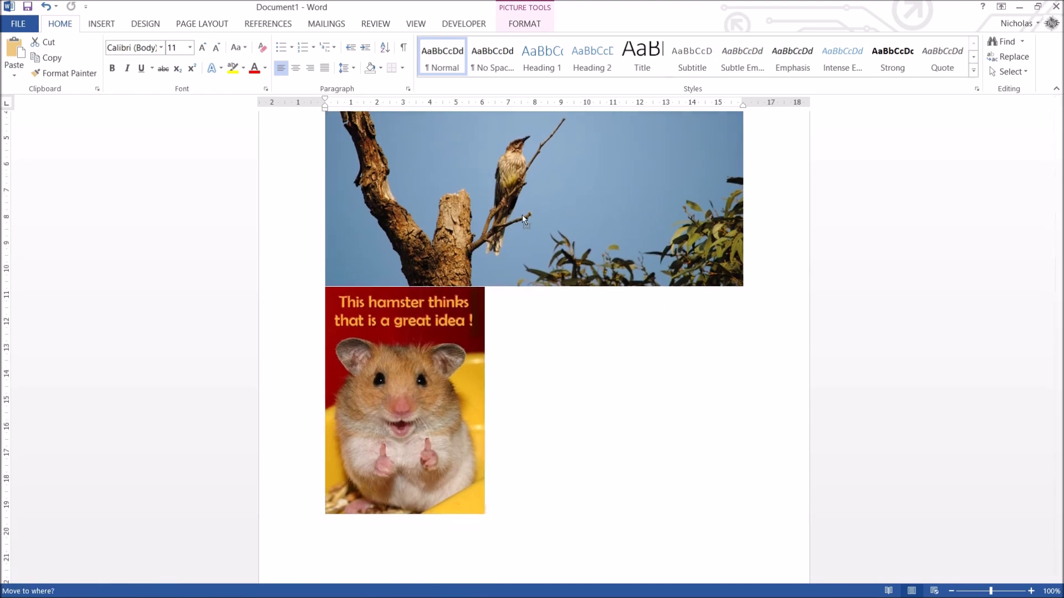
left_click_drag(523, 219, 593, 213)
scroll(532, 304, "down", 3)
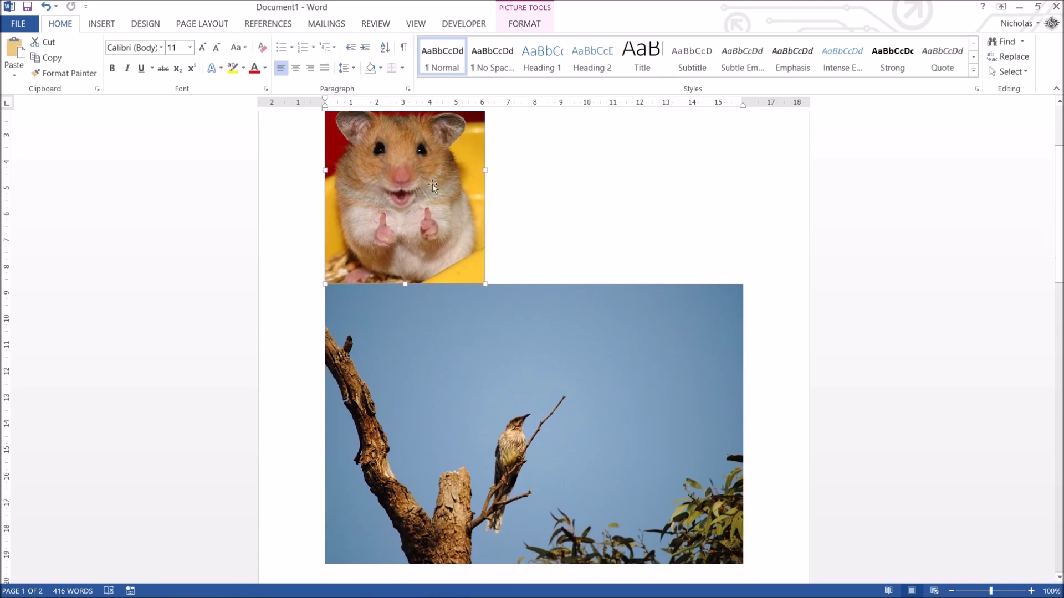
scroll(433, 187, "down", 3)
left_click(347, 484)
key("Return")
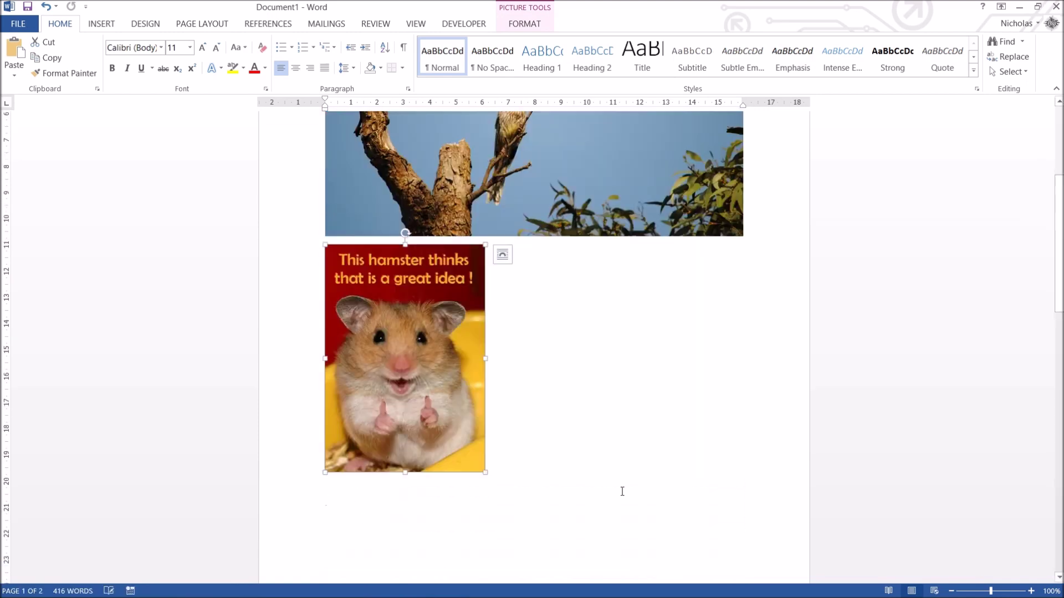
scroll(576, 323, "down", 1)
left_click(577, 323)
scroll(586, 432, "up", 5)
scroll(586, 432, "down", 3)
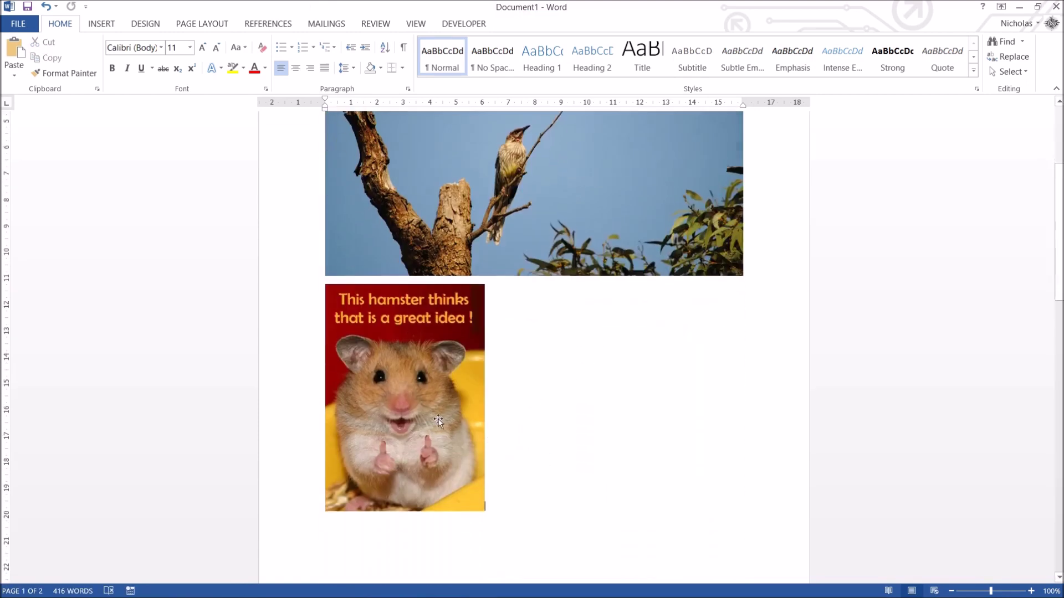
key("shift+Left")
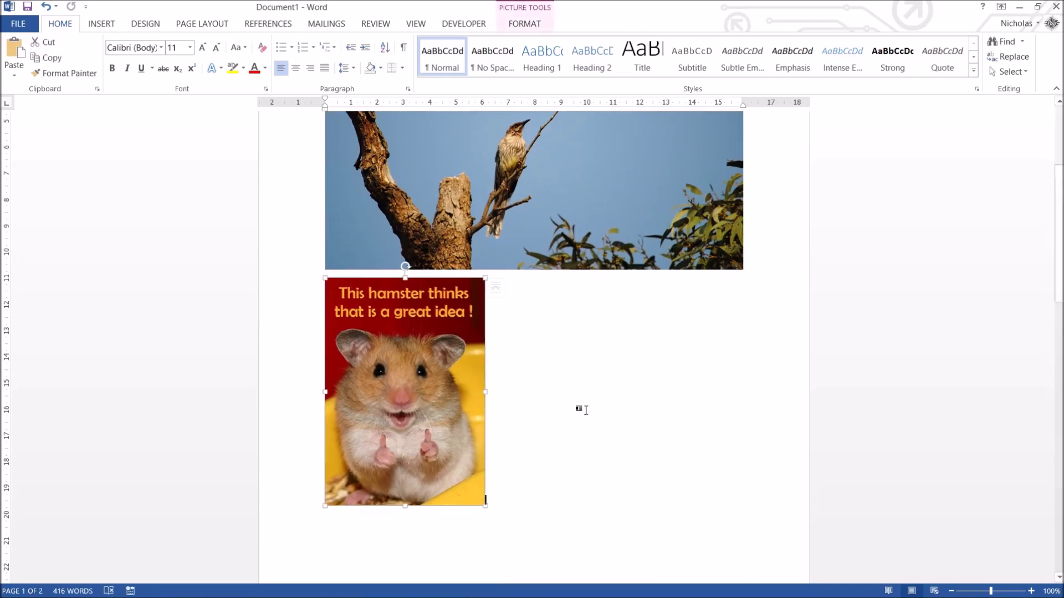
left_click(585, 409)
left_click(481, 403)
left_click(584, 361)
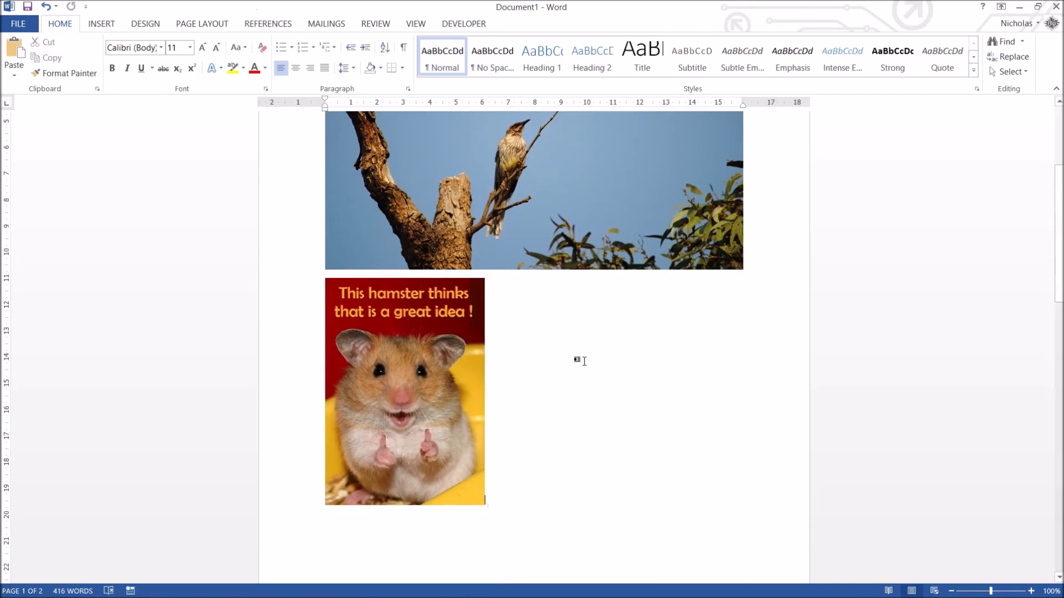
left_click(412, 333)
left_click(501, 288)
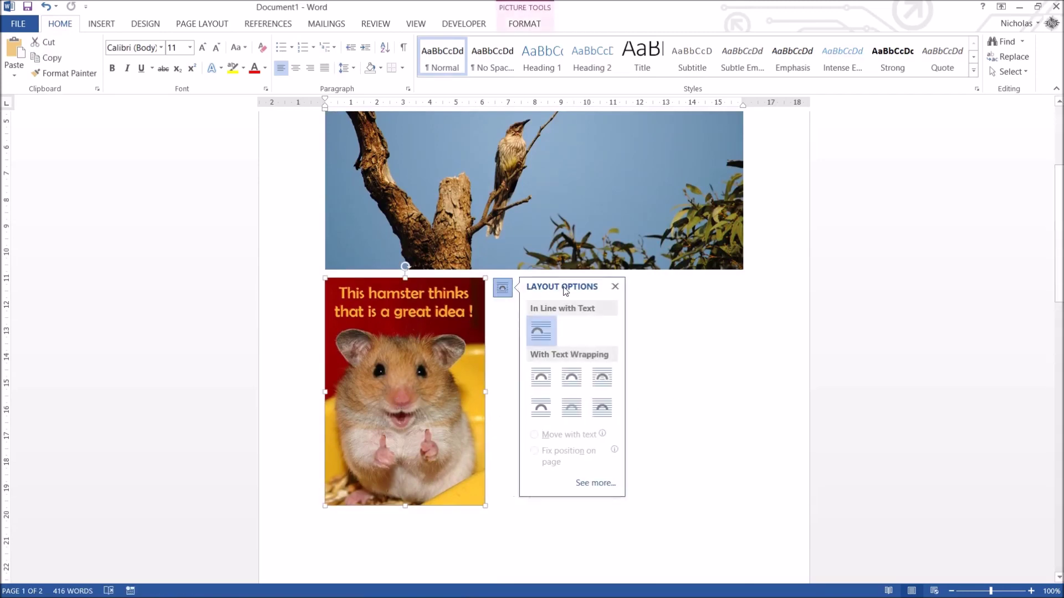
left_click(502, 342)
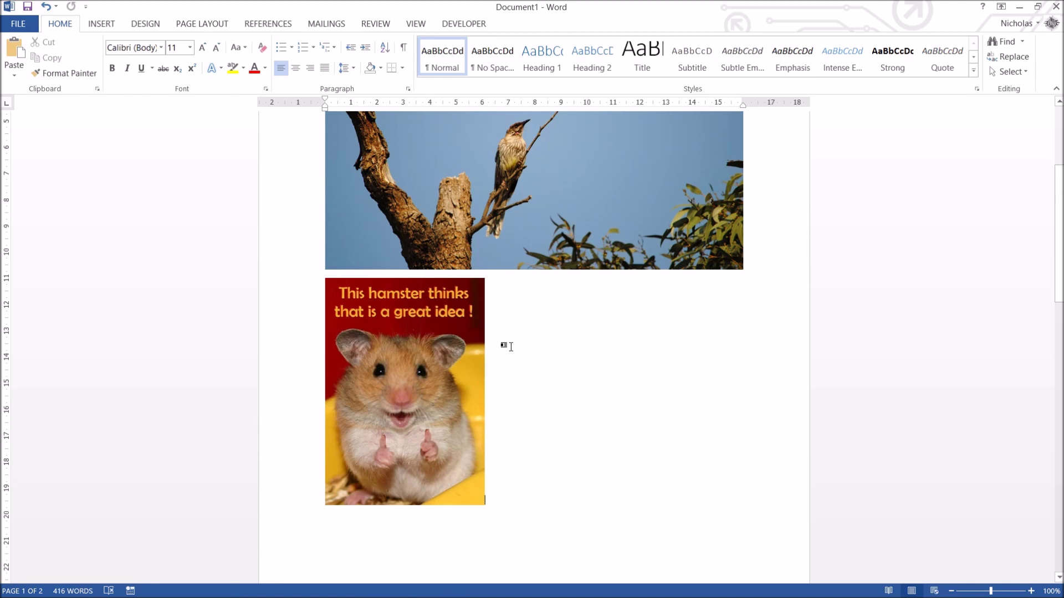
left_click(476, 343)
left_click(637, 249)
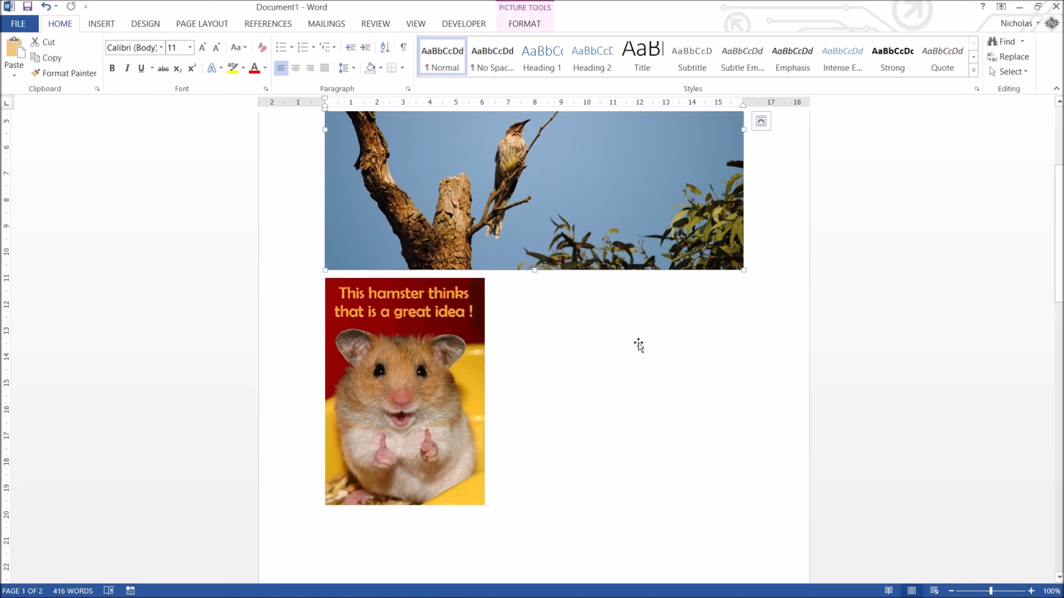
scroll(637, 344, "up", 5)
scroll(551, 309, "down", 3)
scroll(586, 310, "up", 2)
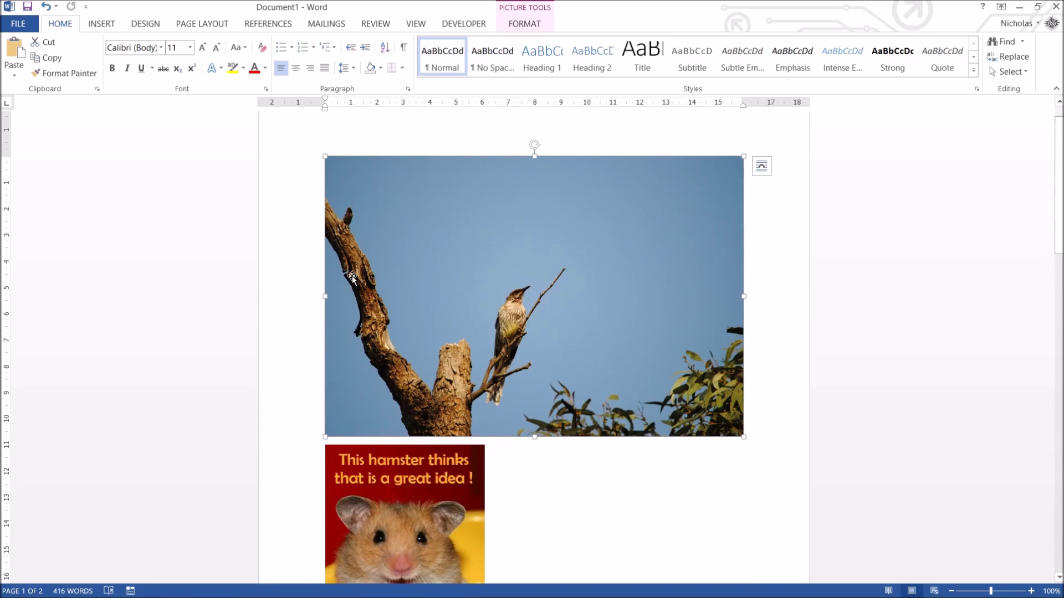
scroll(698, 283, "down", 5)
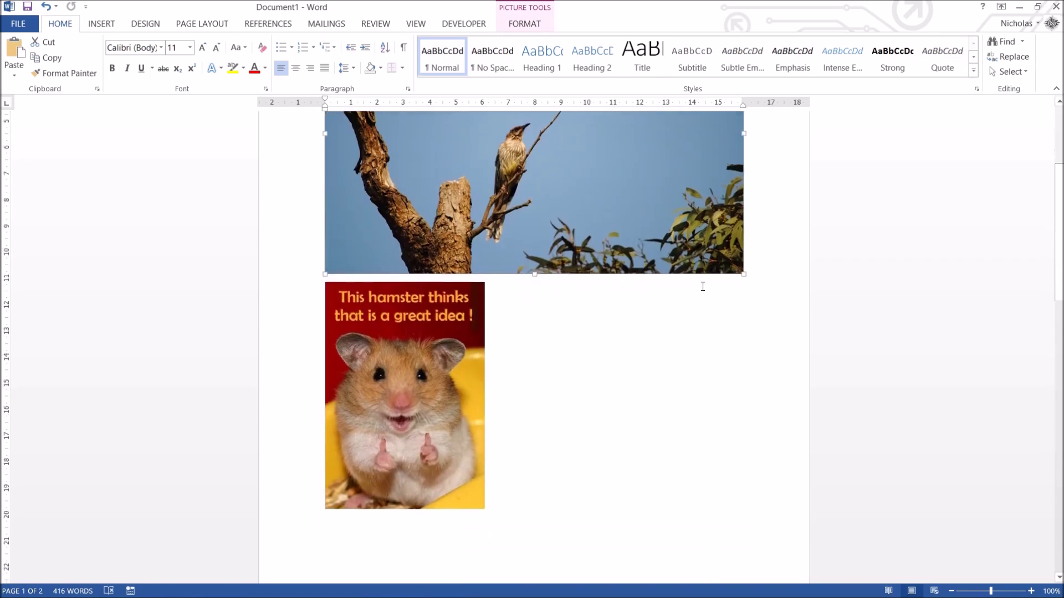
left_click(394, 383)
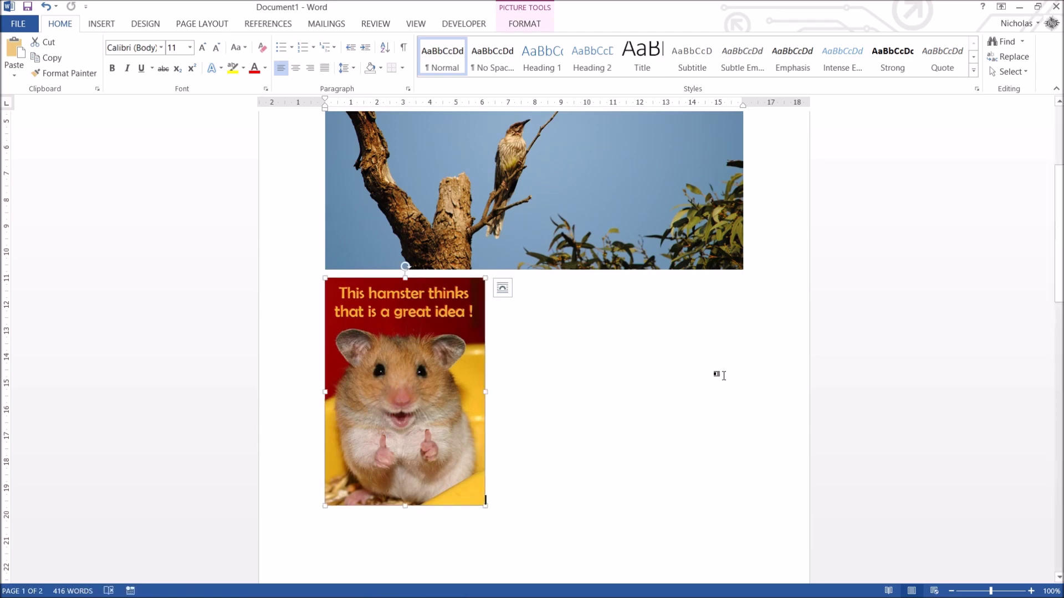
left_click(294, 70)
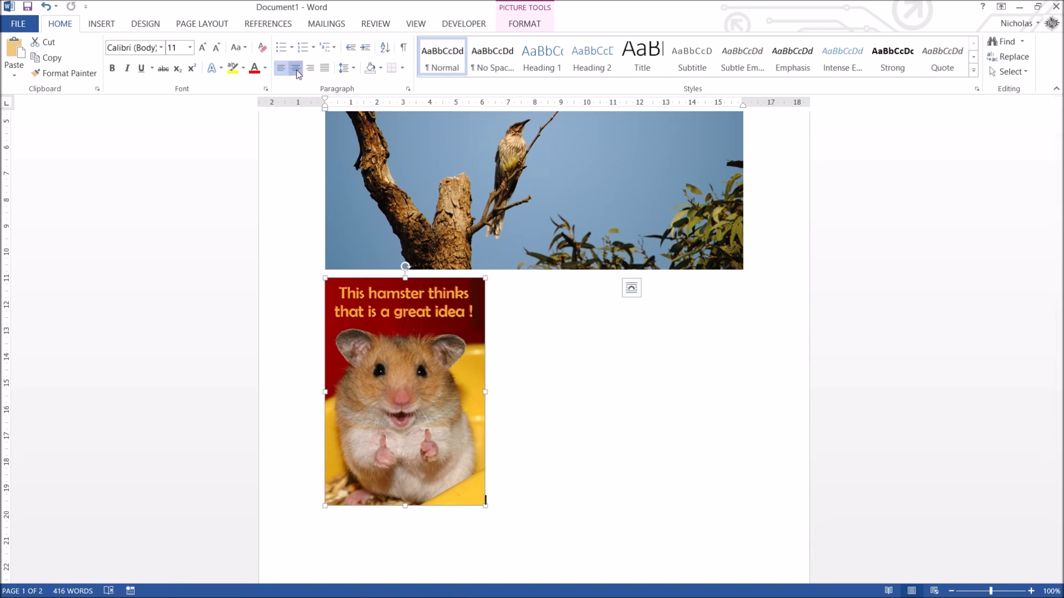
left_click(311, 68)
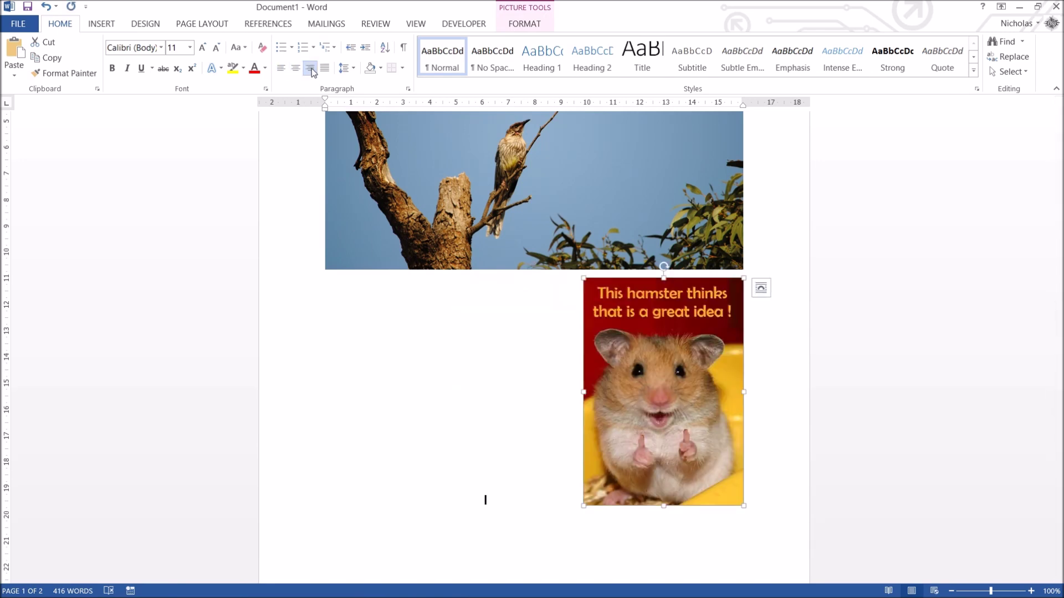
left_click(295, 68)
left_click(281, 68)
left_click(295, 68)
left_click(310, 69)
left_click(295, 68)
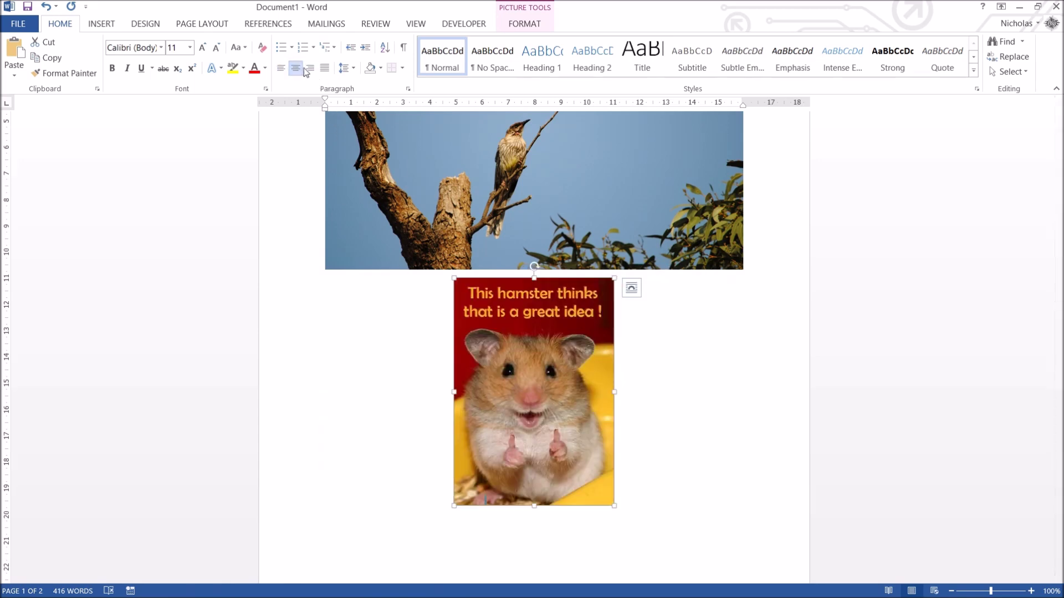
left_click(306, 69)
key("ctrl+l")
left_click(306, 69)
key("ctrl+l")
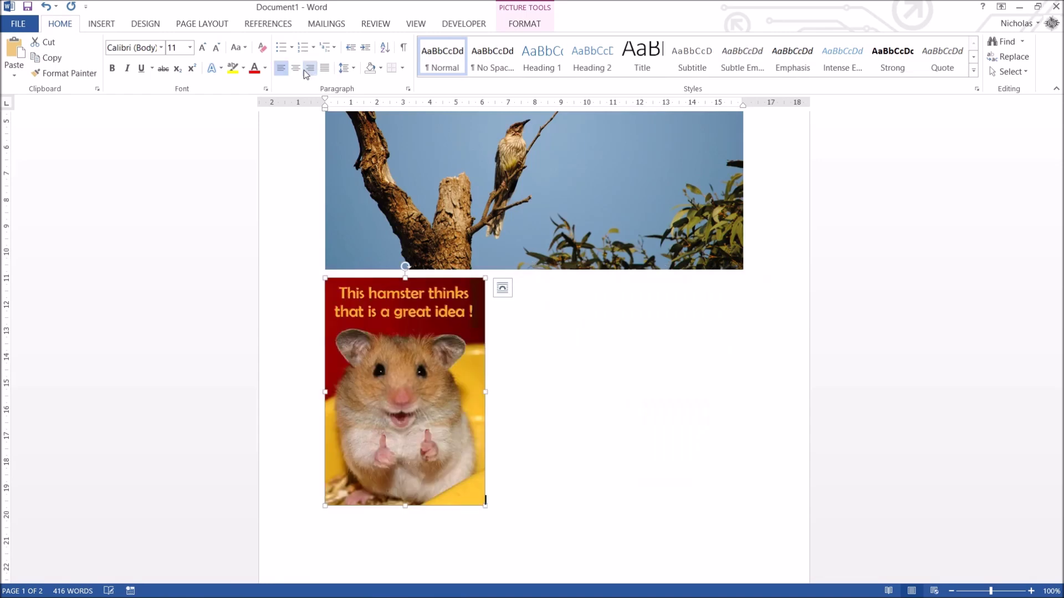
left_click(295, 67)
left_click(747, 391)
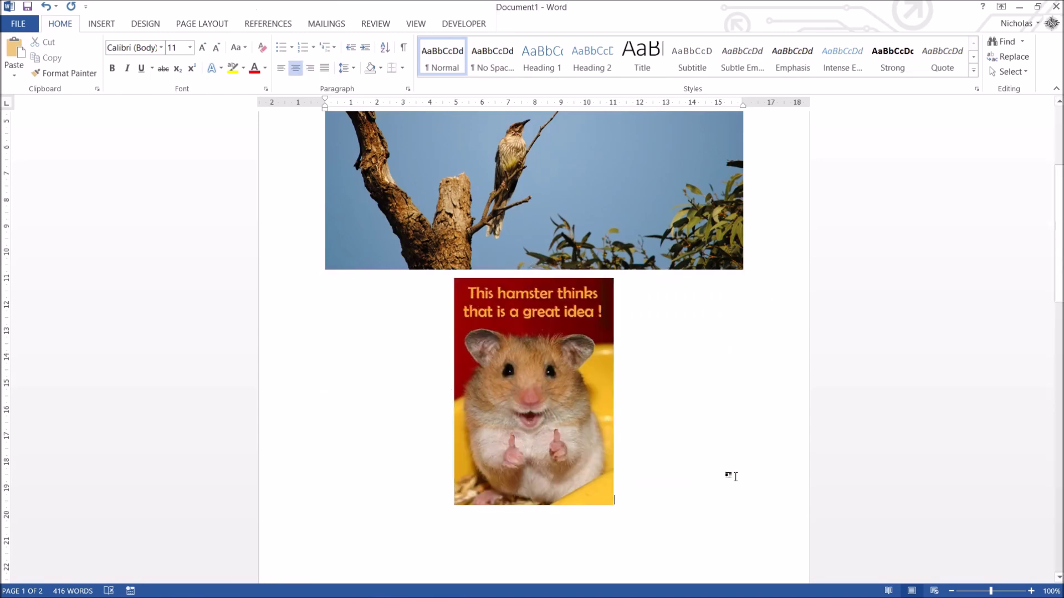
scroll(731, 476, "up", 2)
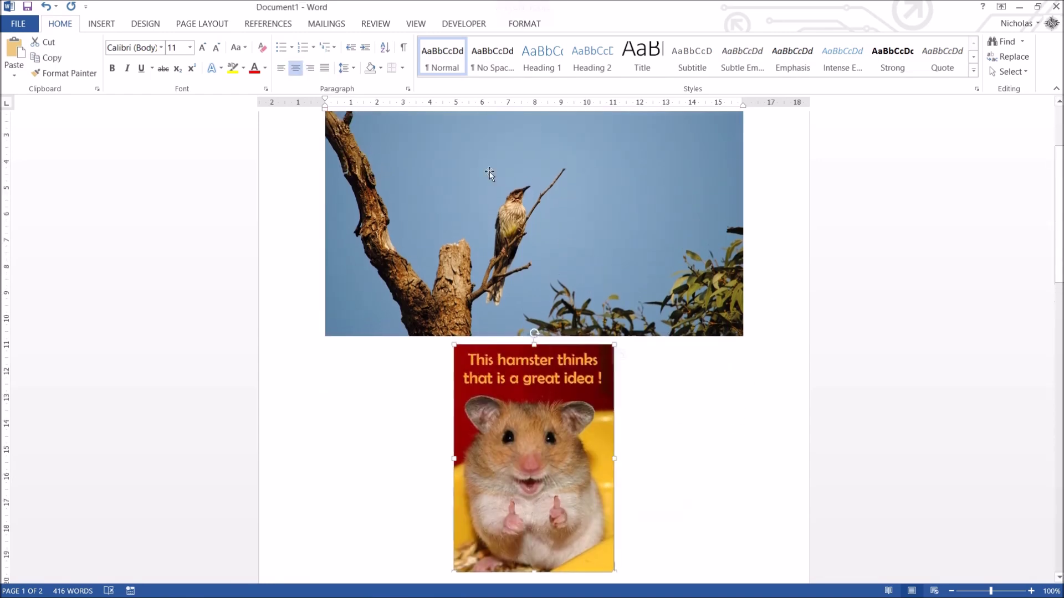
key("shift+Left")
key("ctrl+l")
left_click(588, 449)
scroll(580, 522, "up", 2)
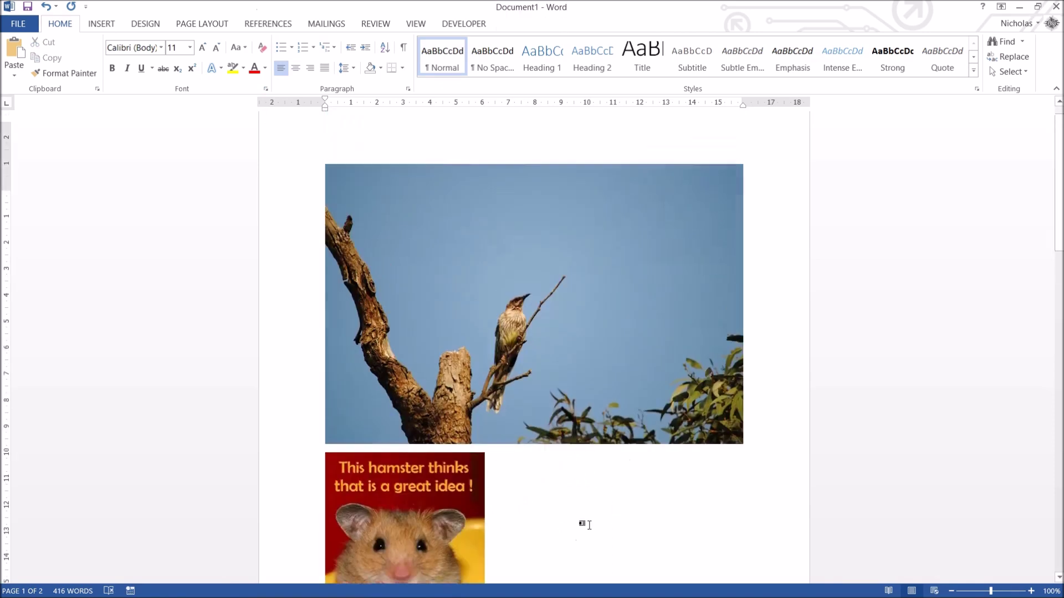
scroll(595, 521, "down", 2)
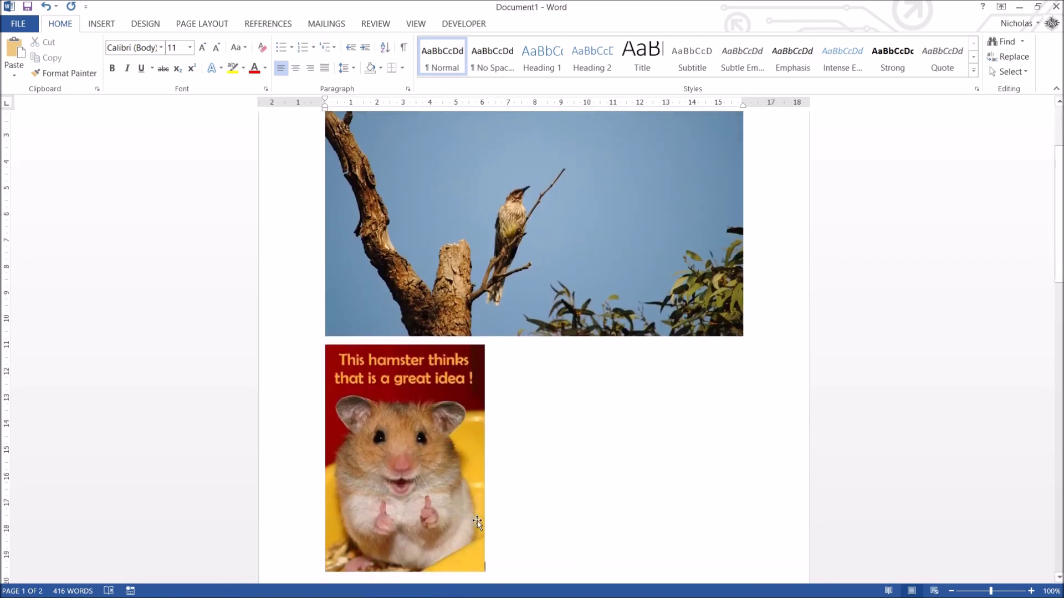
scroll(626, 501, "down", 15)
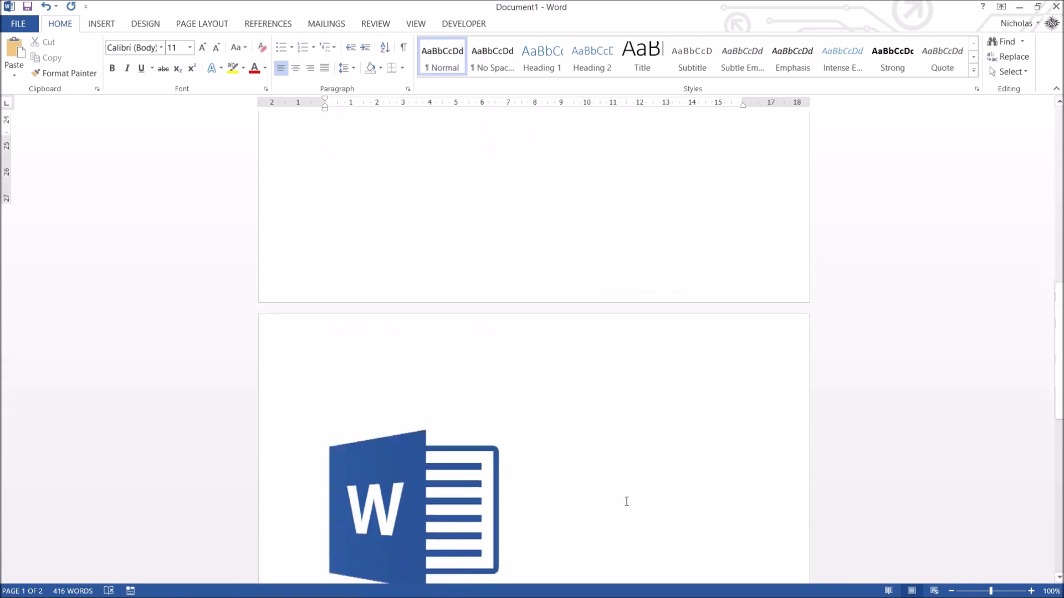
scroll(626, 501, "up", 2)
left_click(447, 285)
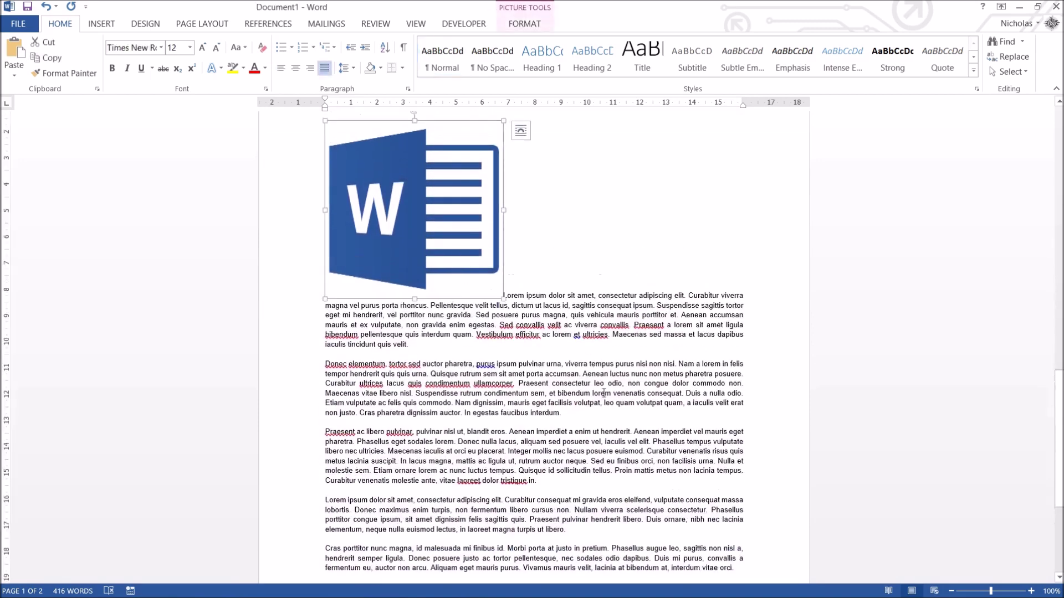
left_click(622, 412)
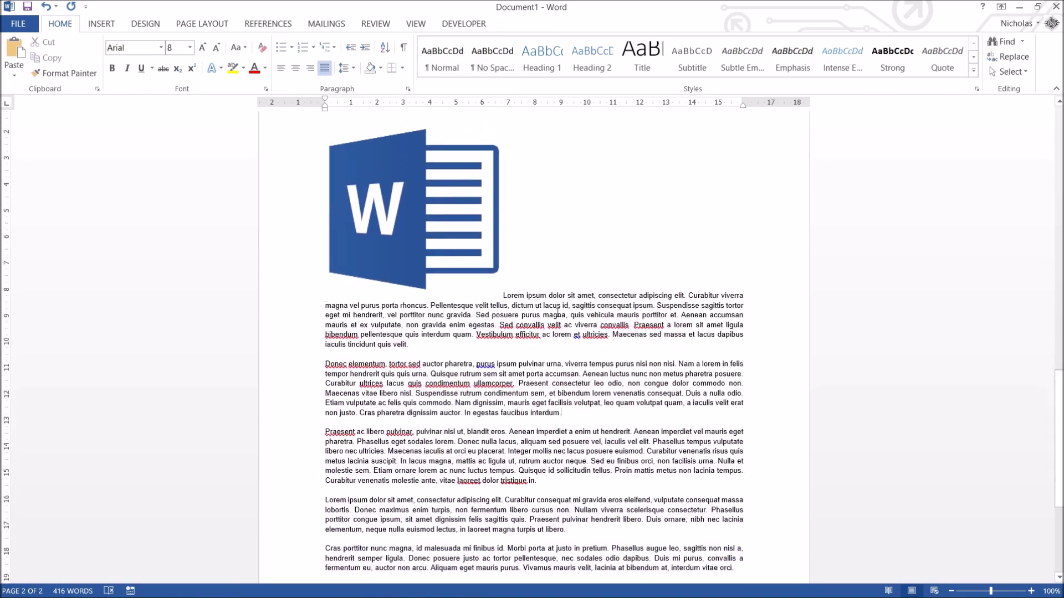
left_click(424, 234)
left_click(521, 131)
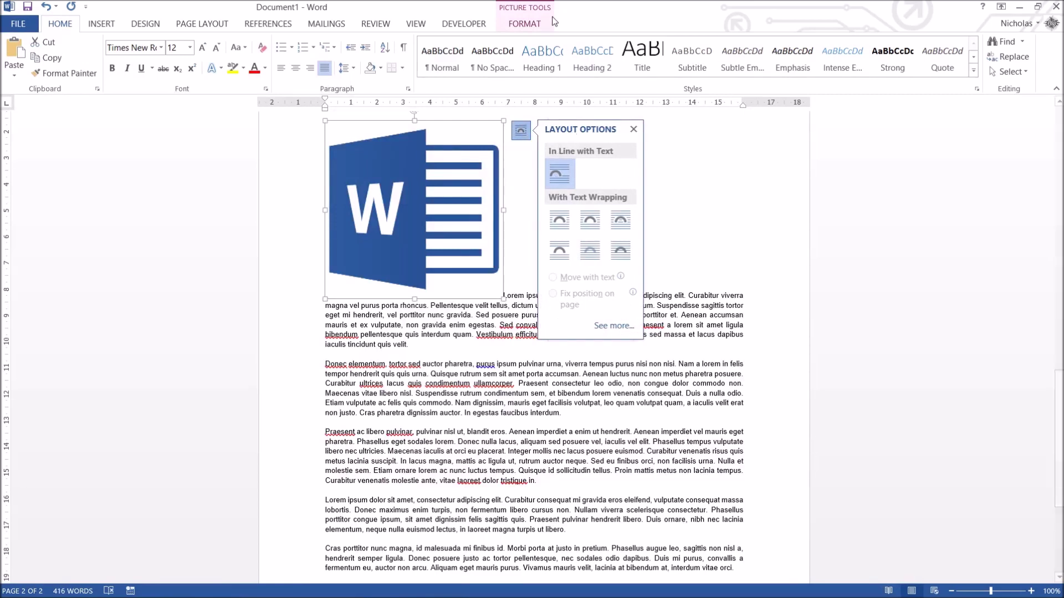
left_click(526, 28)
left_click(749, 61)
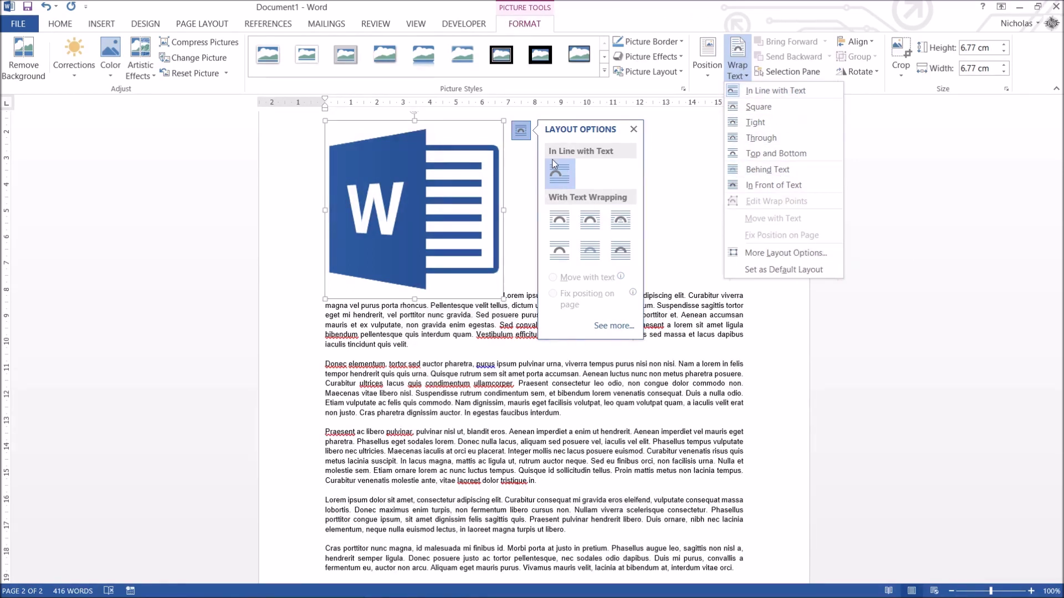
left_click(663, 181)
left_click(499, 194)
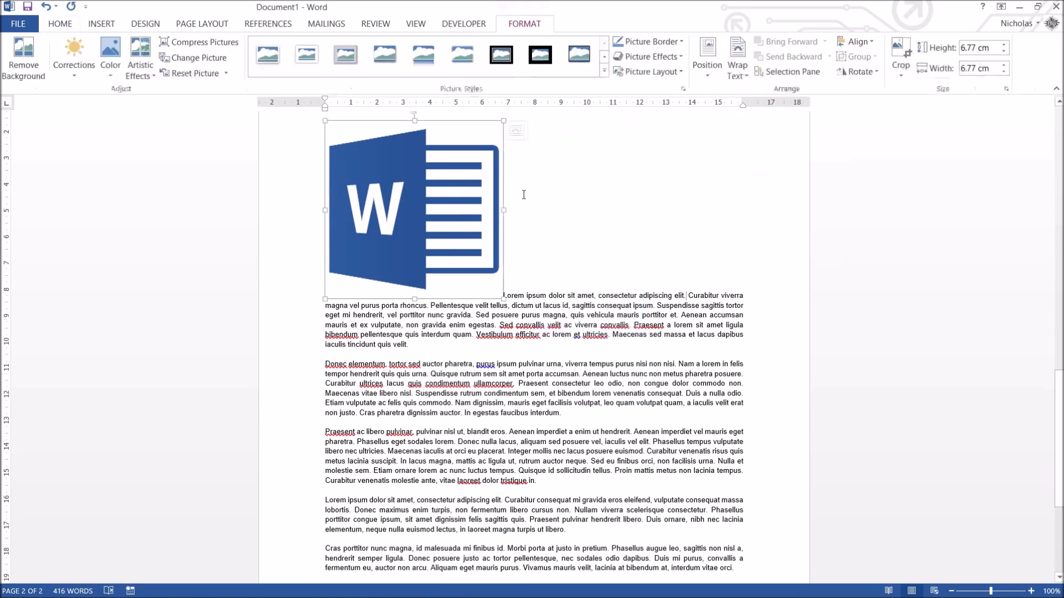
left_click(502, 241)
left_click(441, 242)
left_click(521, 131)
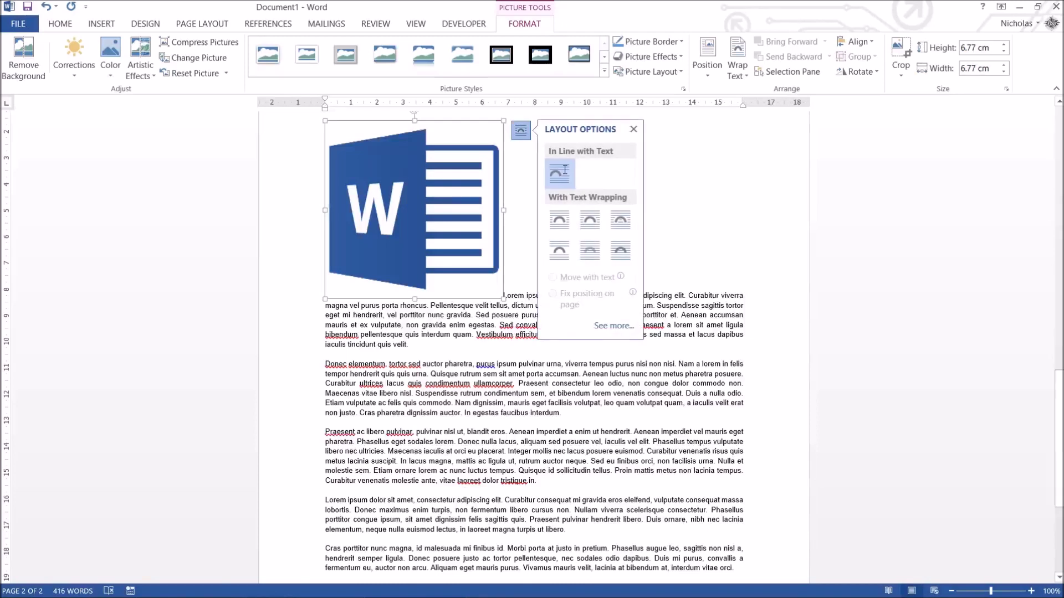
left_click(527, 199)
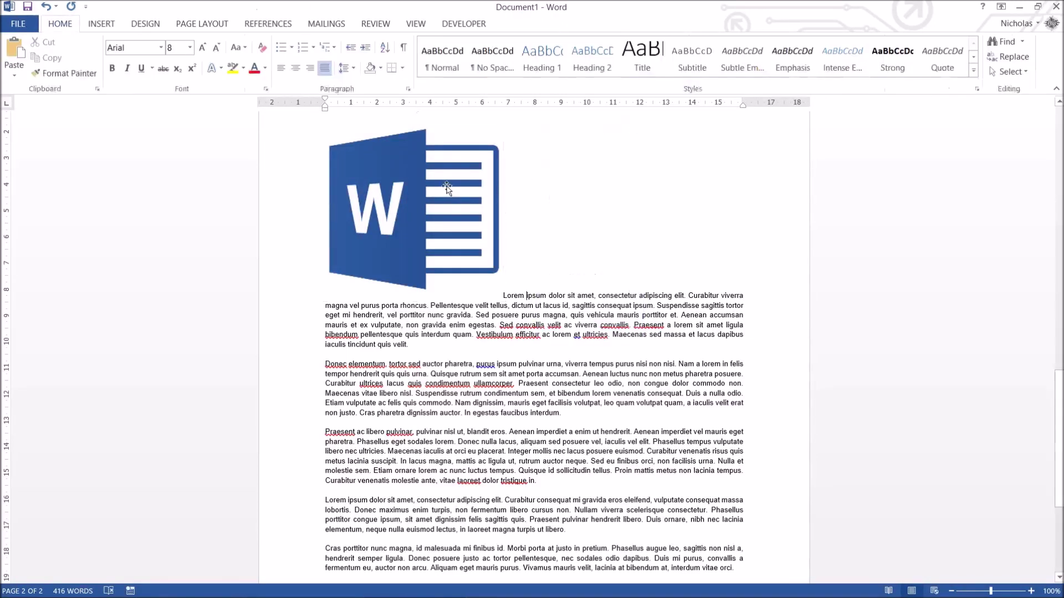
left_click_drag(447, 188, 599, 300)
left_click(389, 293)
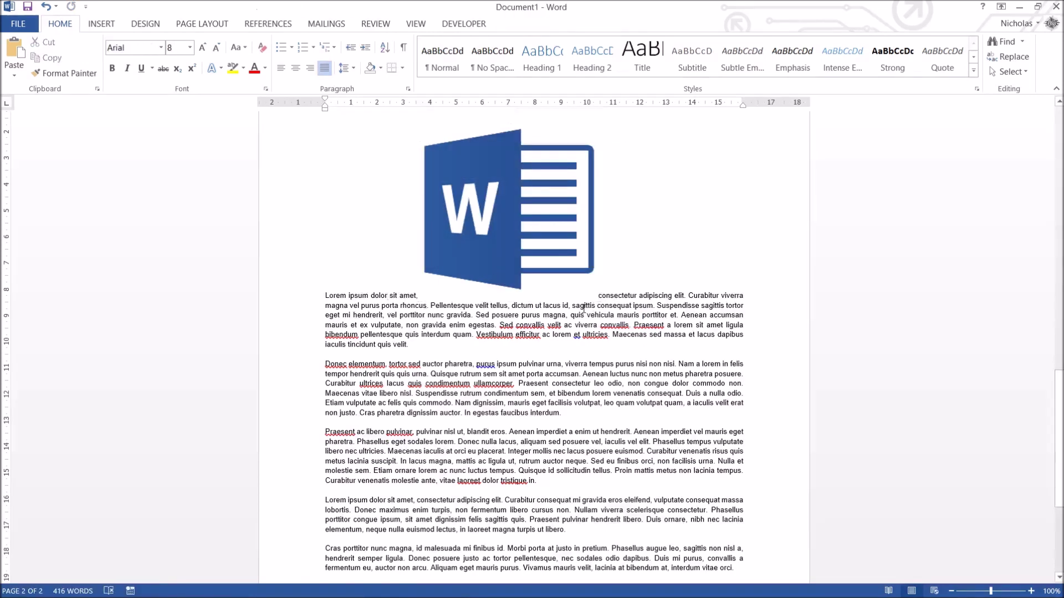
left_click_drag(529, 219, 523, 317)
left_click(664, 325)
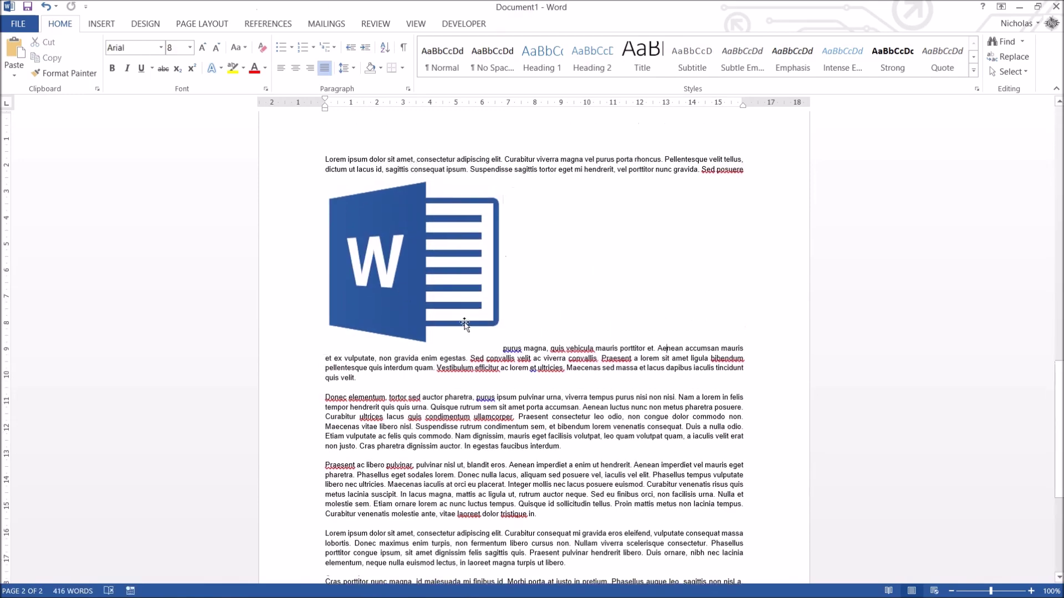
left_click_drag(405, 270, 328, 164)
left_click(437, 277)
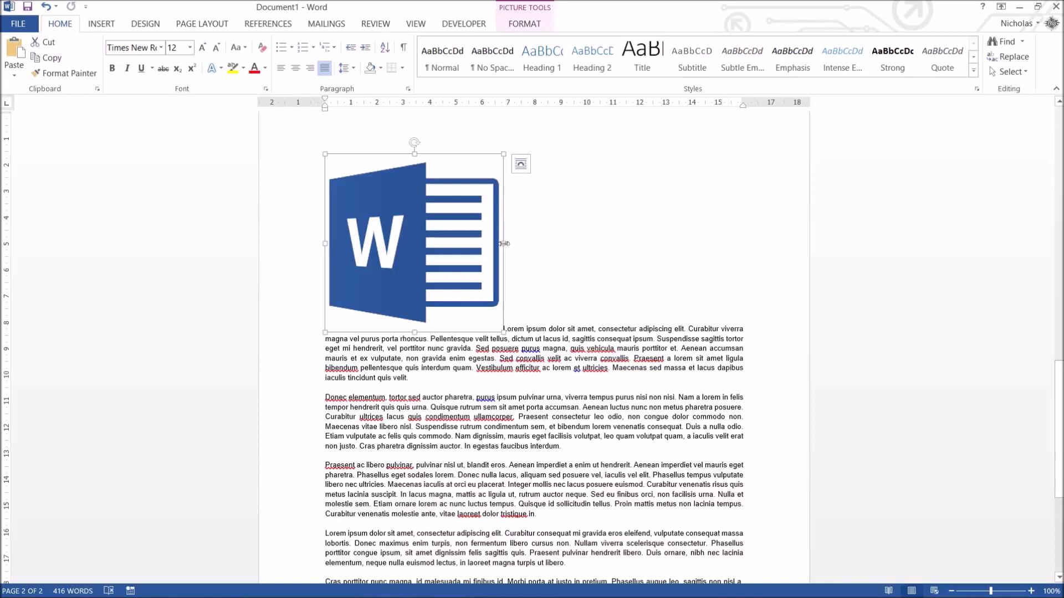
left_click(524, 168)
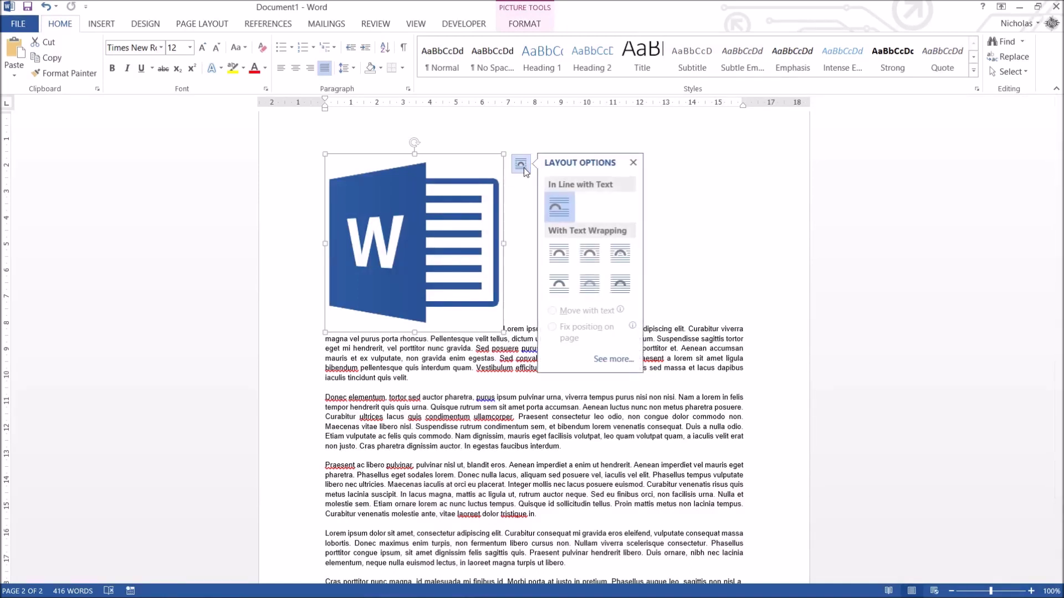
Give the Word logo Square wrapping, move it right of the opening paragraphs, and shrink it.
left_click(561, 263)
left_click(519, 239)
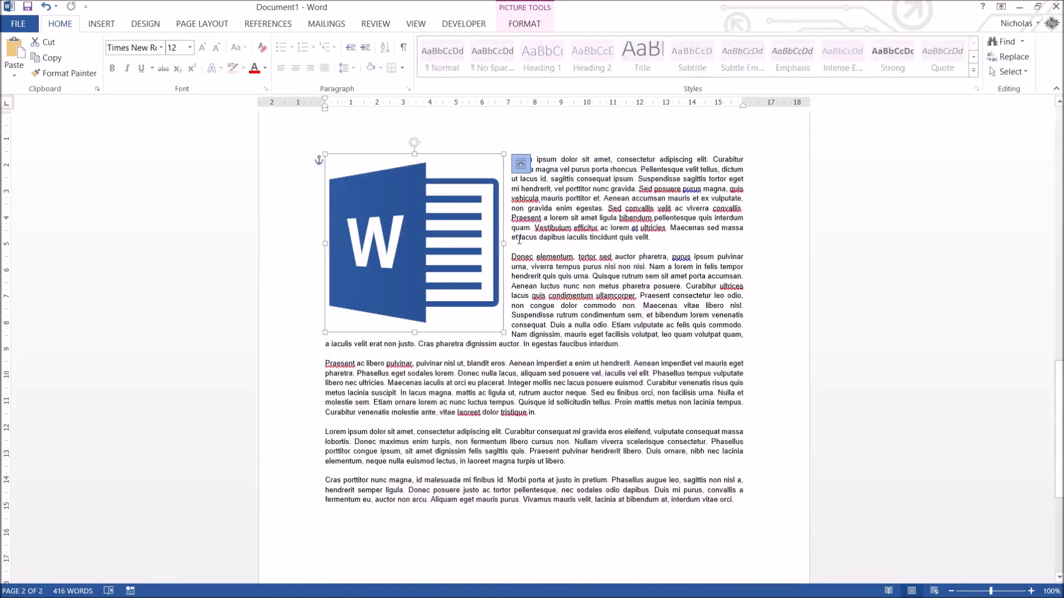
left_click_drag(427, 234, 676, 238)
left_click_drag(565, 333, 616, 264)
left_click(532, 307)
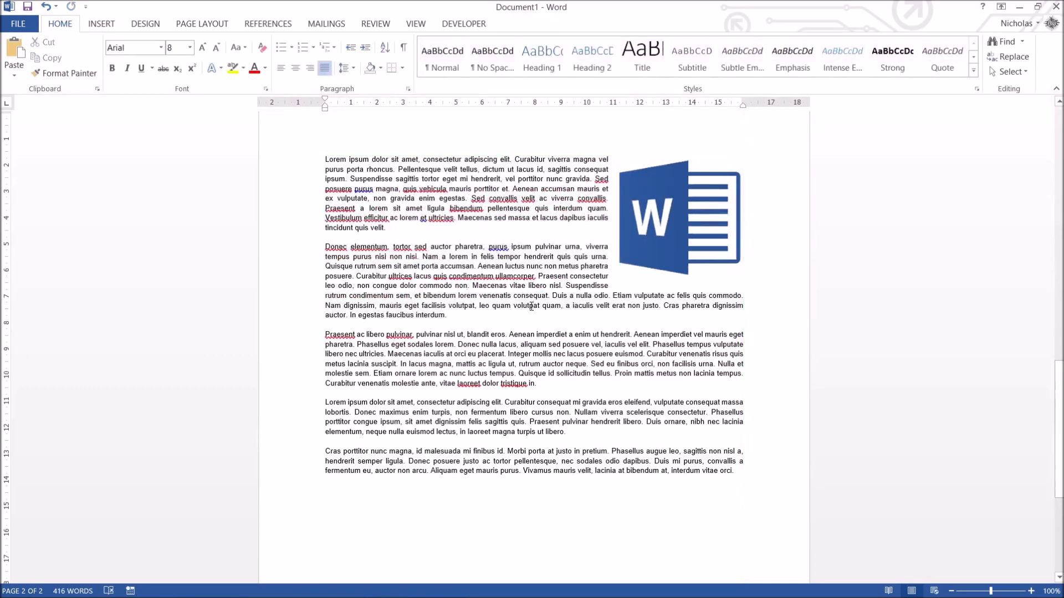
left_click(676, 195)
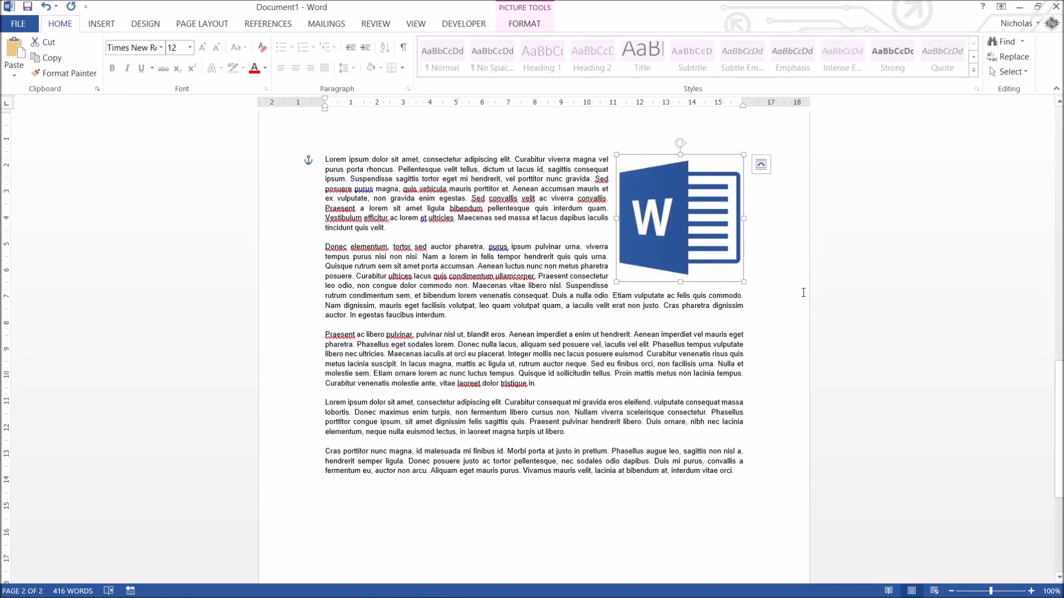
left_click(761, 164)
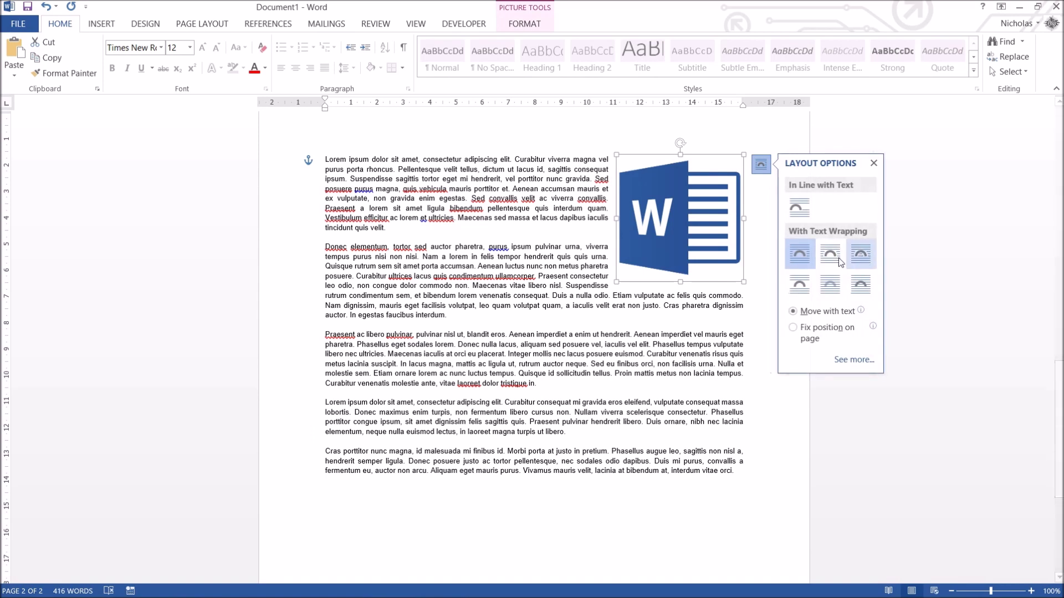
Switch the Word logo's wrapping from Square to Tight and nudge it within the text.
left_click(805, 258)
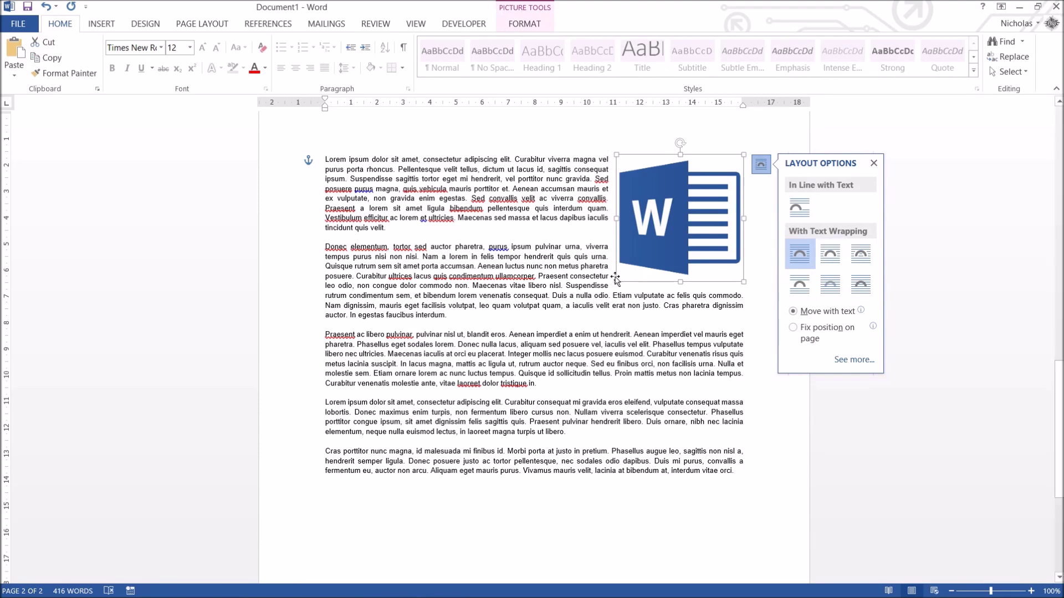
left_click(830, 254)
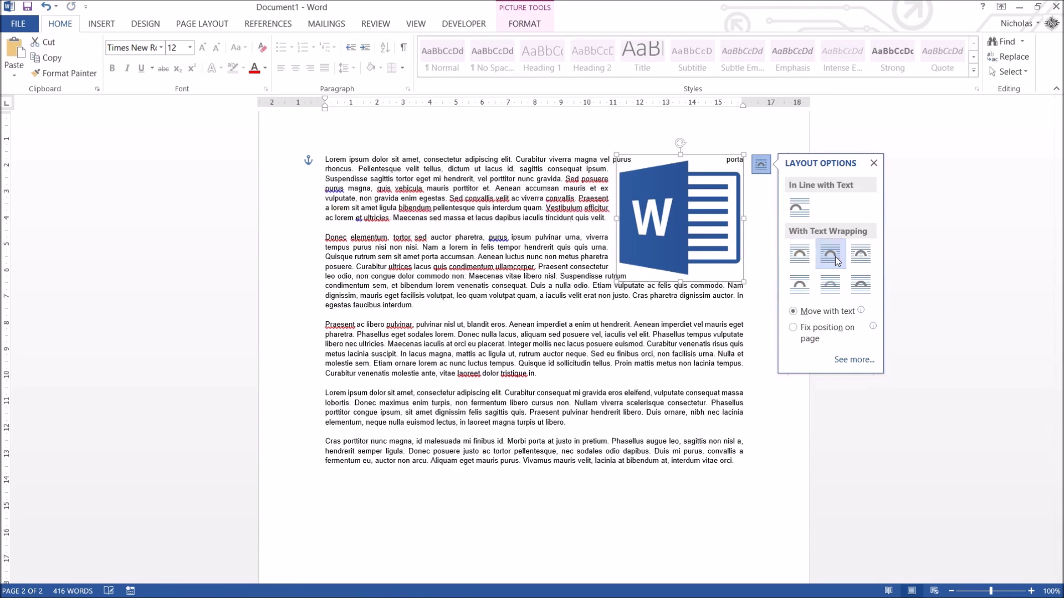
left_click(641, 304)
left_click_drag(679, 230, 692, 209)
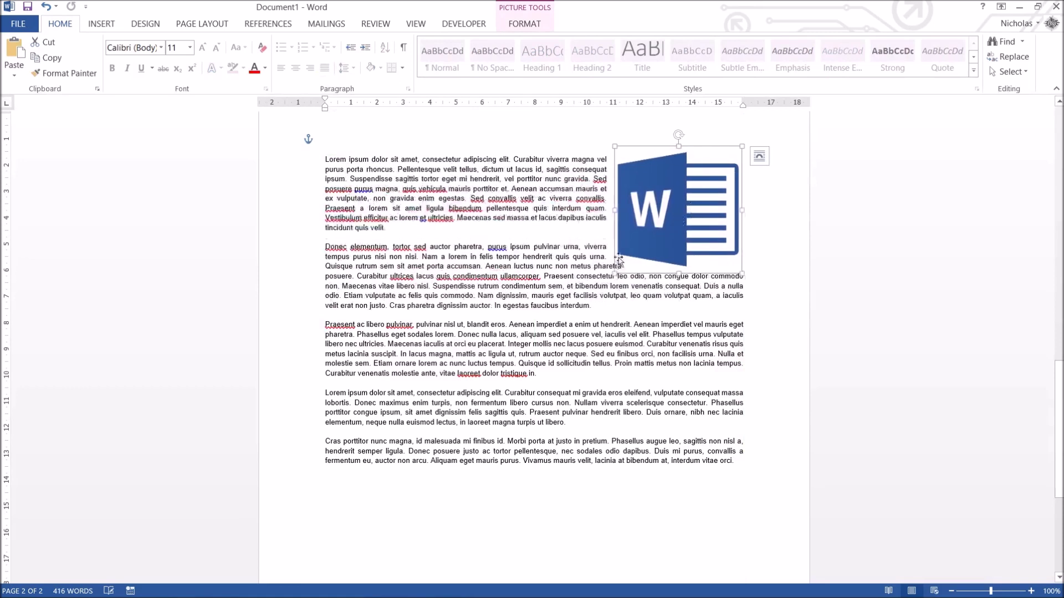
left_click(618, 260)
Try a different text wrapping option on the logo, then return to the text.
left_click(759, 155)
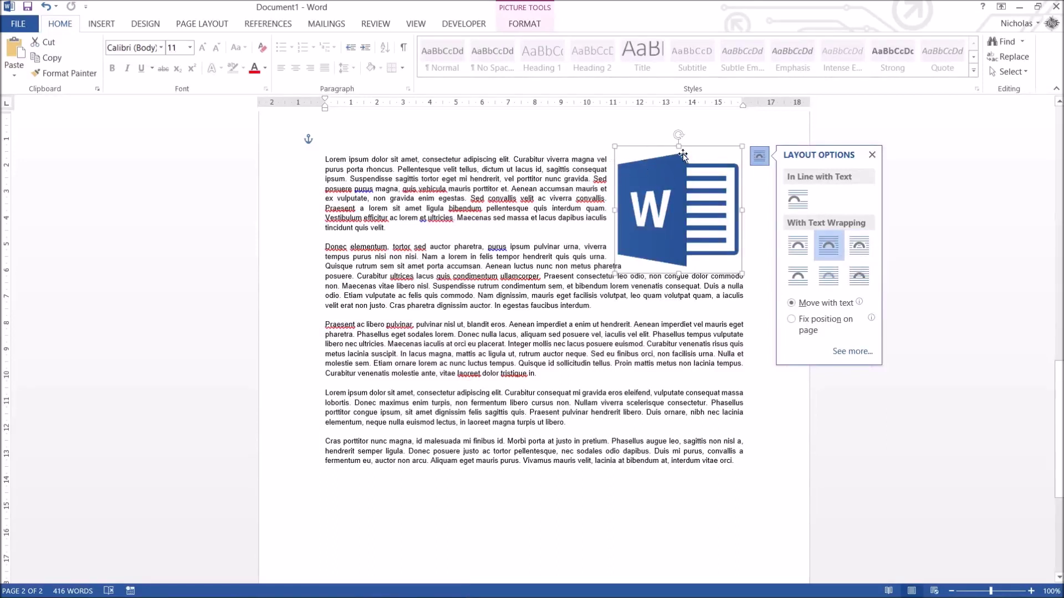
left_click(622, 244)
left_click(639, 244)
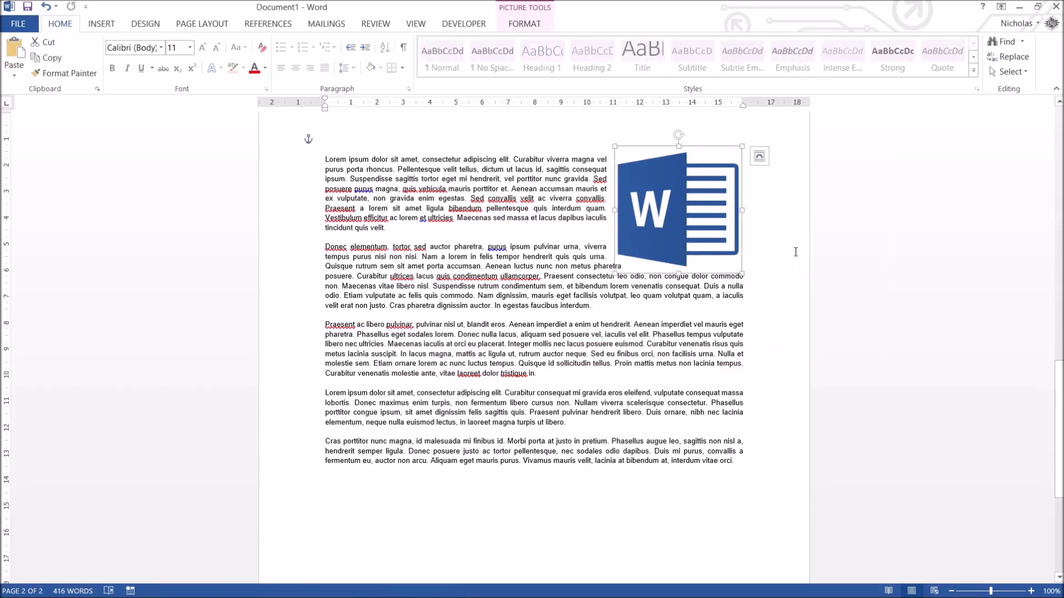
left_click(759, 155)
left_click(796, 248)
left_click(687, 244)
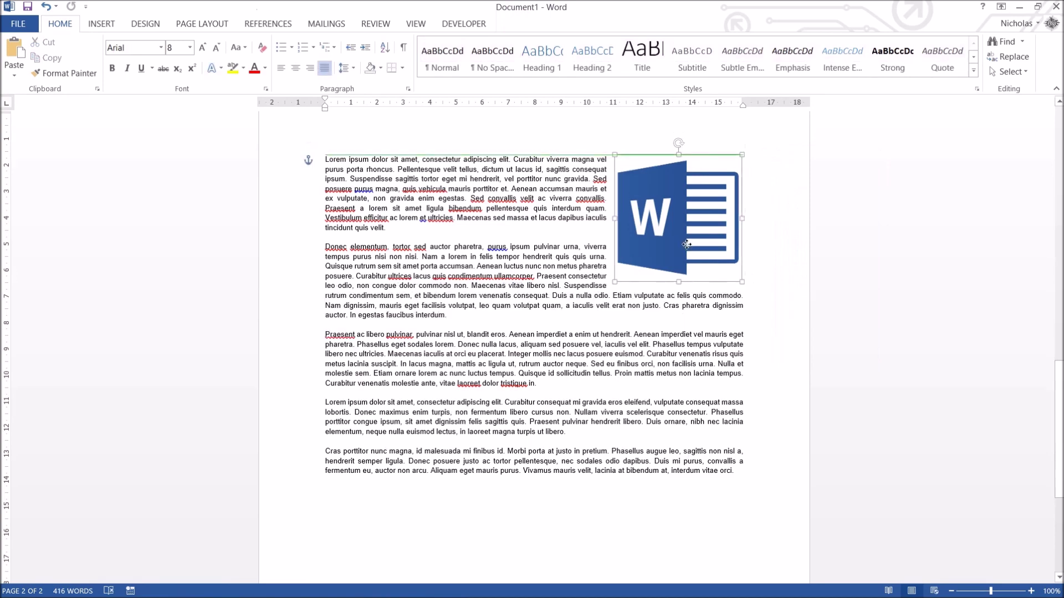
left_click_drag(686, 244, 687, 246)
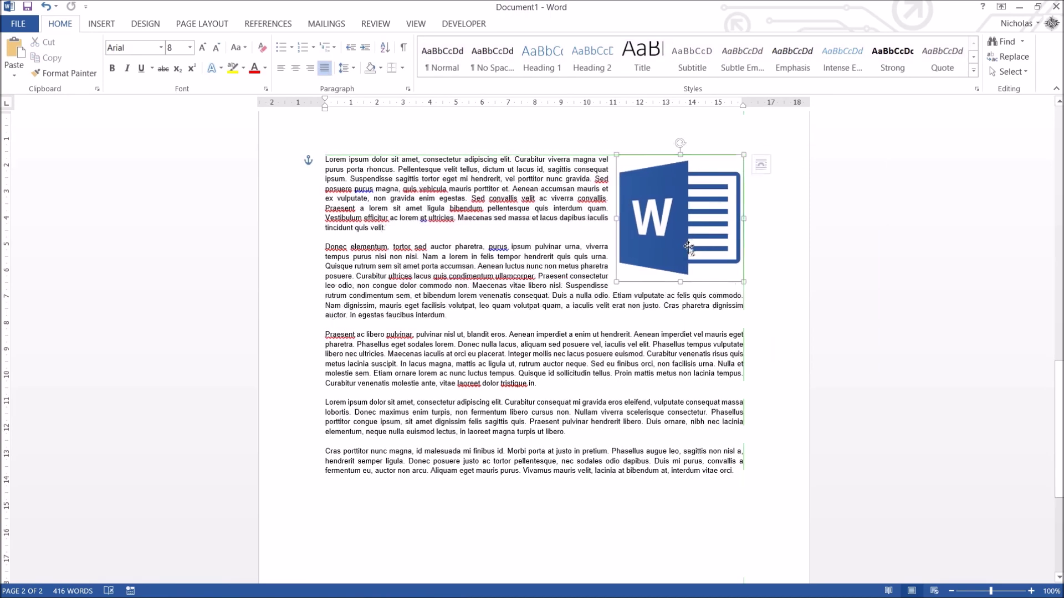
key("Escape")
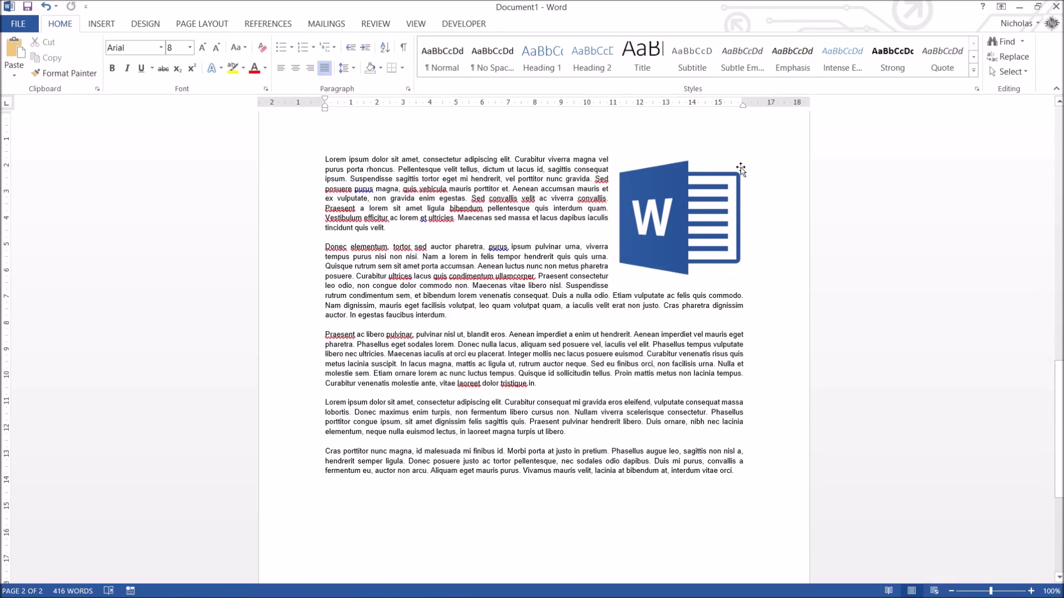
Set the logo to Through wrapping and drag it into the text and back to the right margin.
left_click(713, 212)
left_click(761, 164)
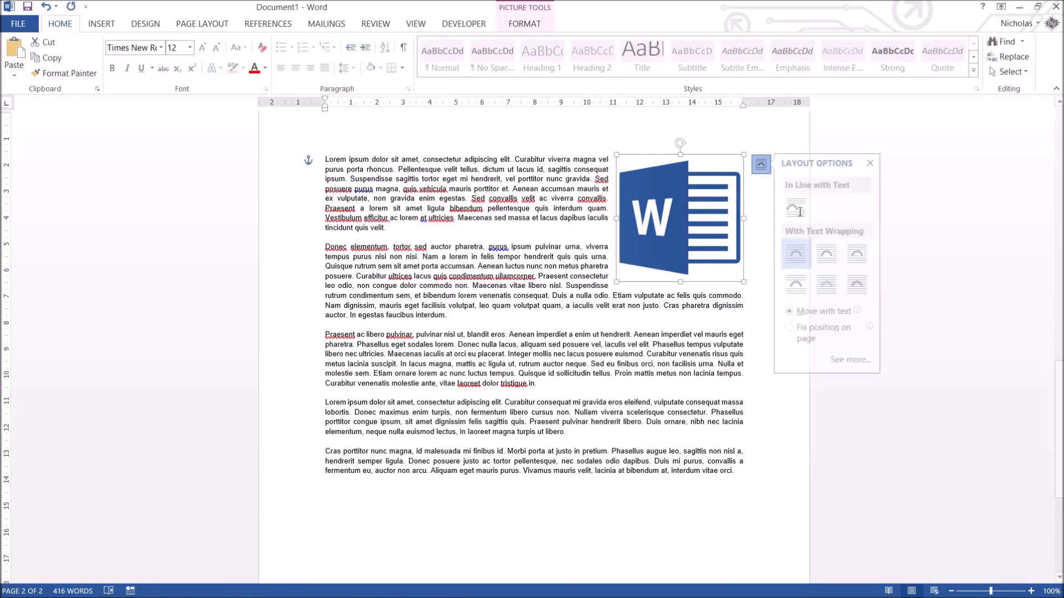
left_click(859, 252)
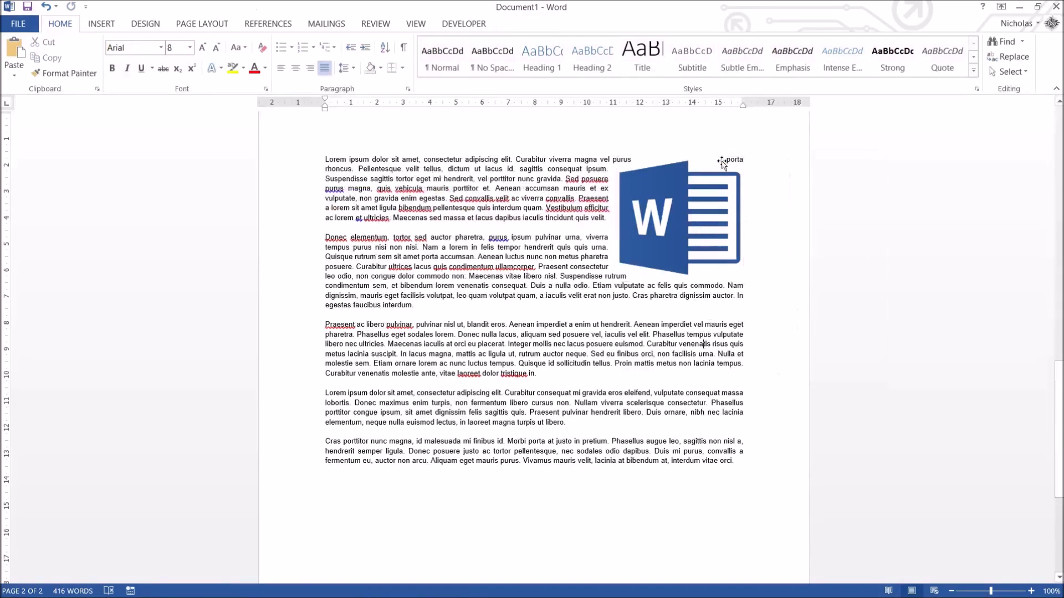
left_click_drag(728, 197, 614, 226)
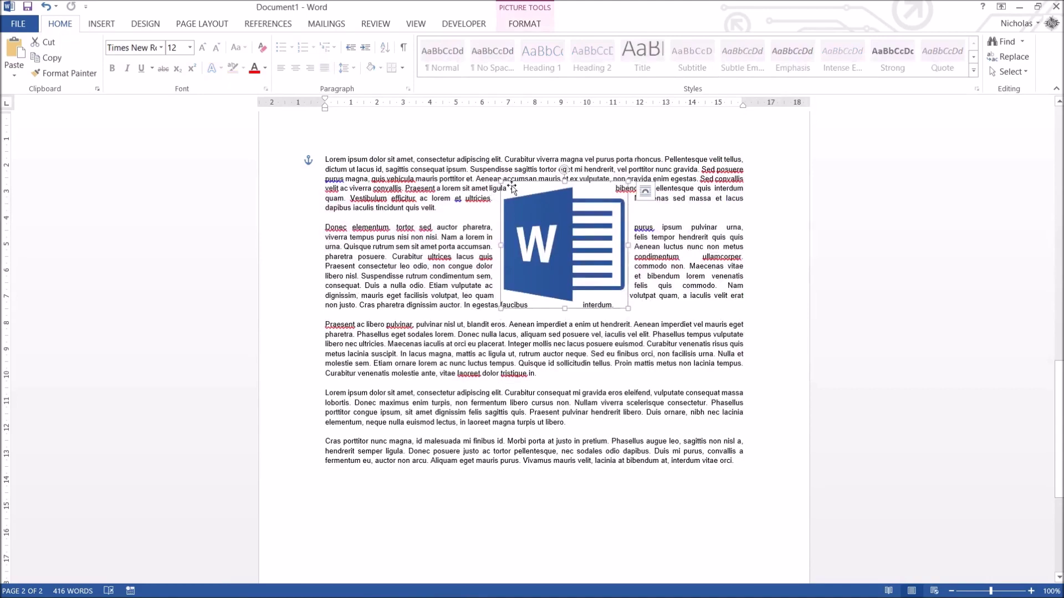
left_click_drag(566, 235, 677, 208)
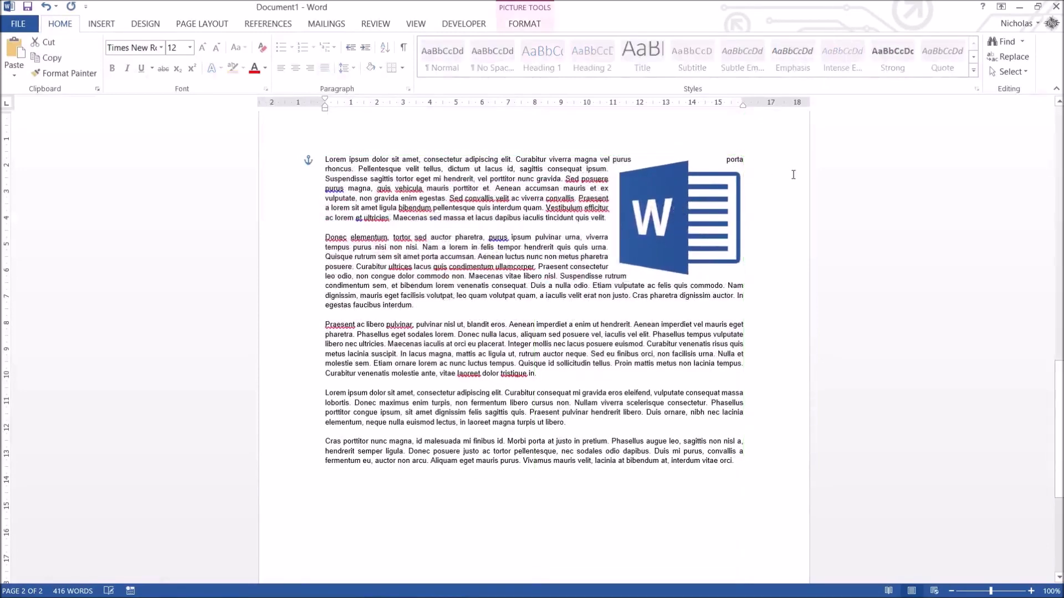
left_click(766, 168)
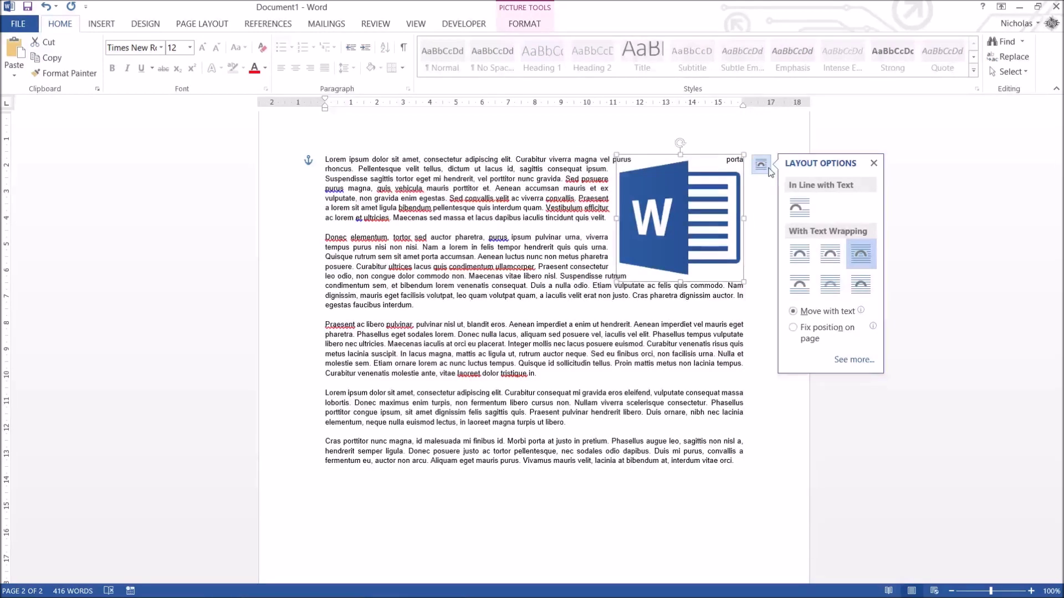
Try Top and Bottom wrapping between the paragraphs, then set the logo back inline with the text.
left_click(800, 283)
left_click_drag(677, 261, 541, 343)
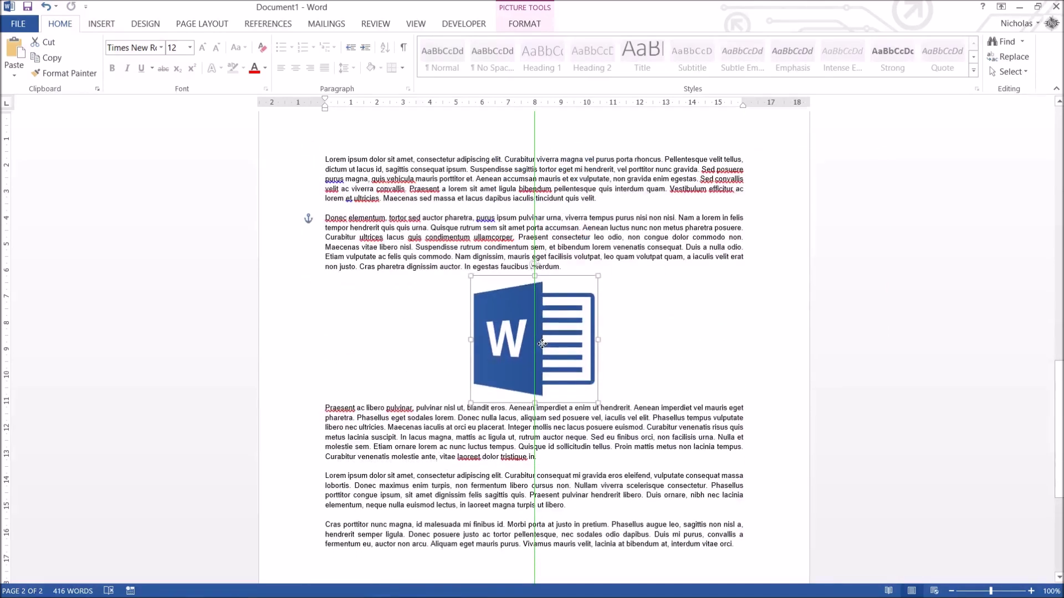
left_click(705, 334)
left_click(529, 300)
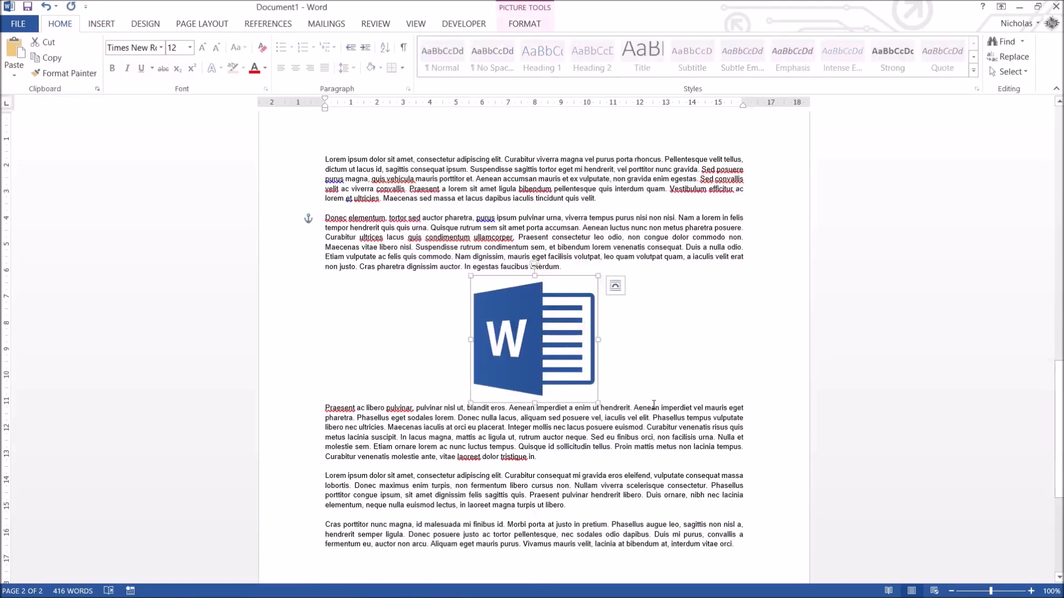
left_click(615, 285)
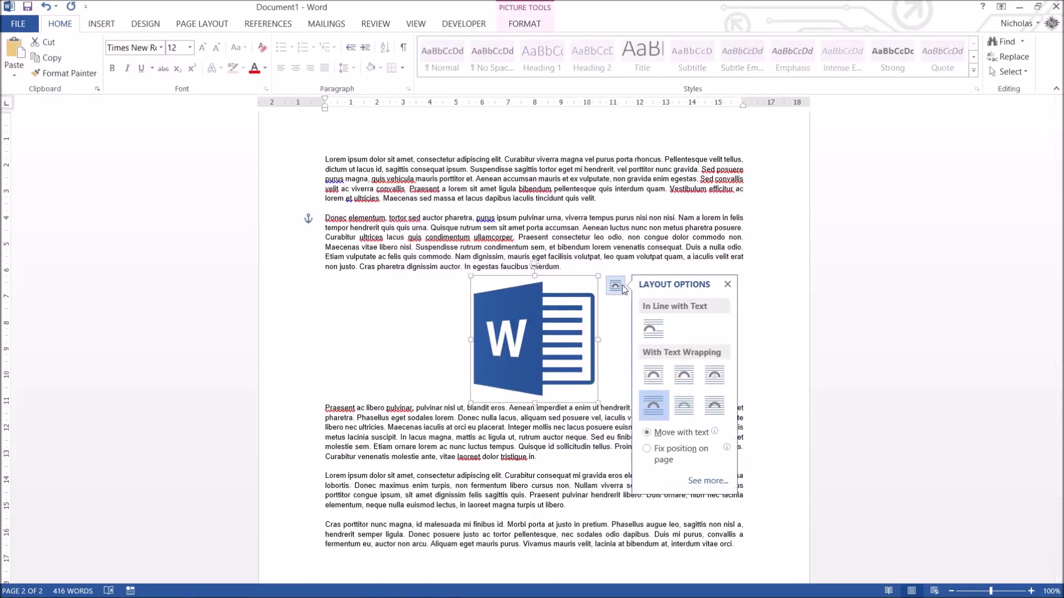
left_click(654, 328)
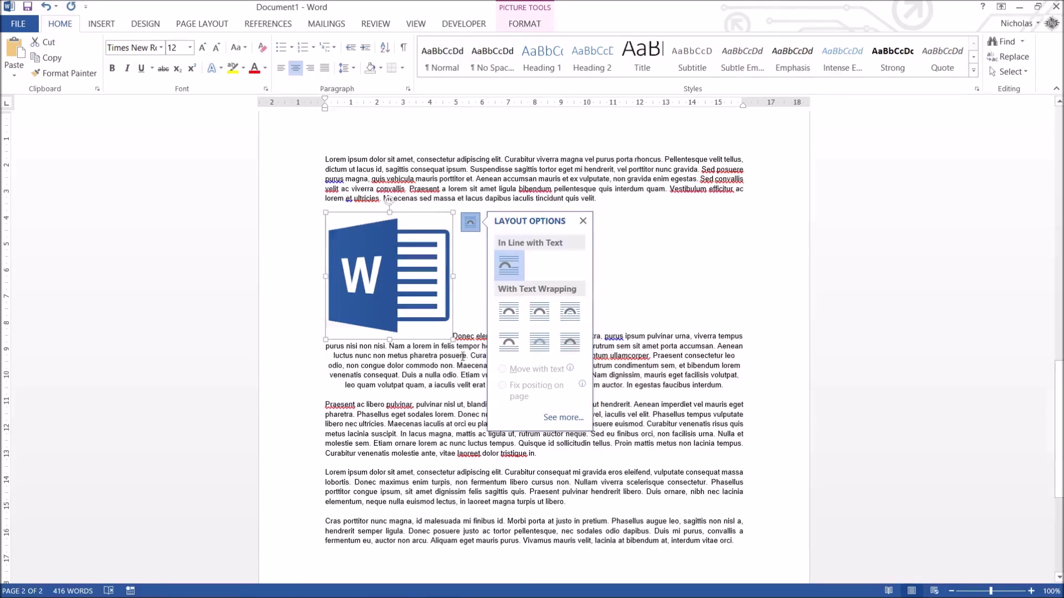
left_click(470, 332)
Move the Donec text onto a new line and centre the inline logo.
left_click_drag(453, 336, 460, 341)
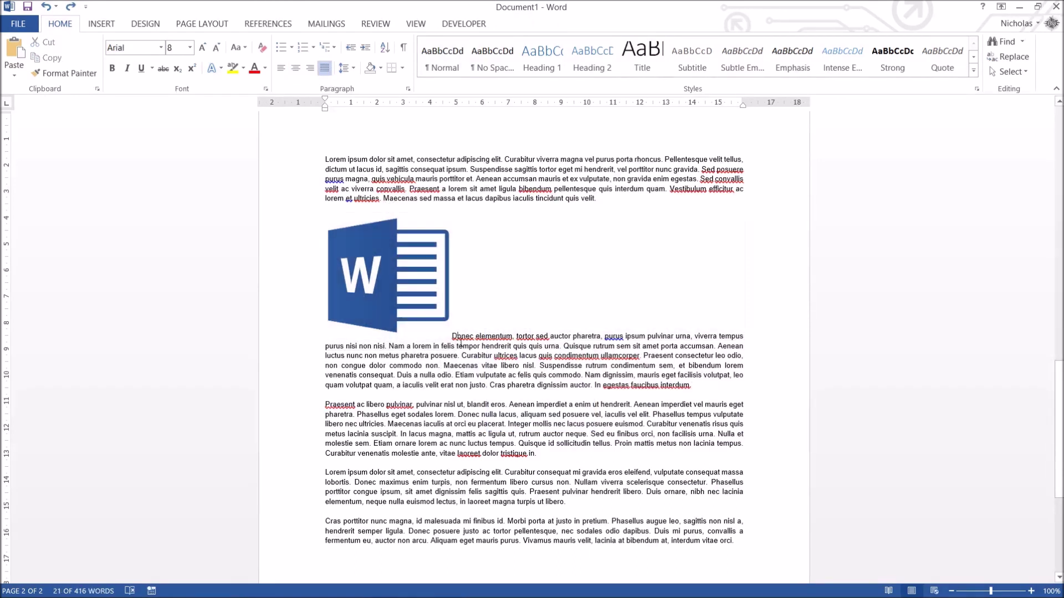
left_click(452, 337)
key("Return")
left_click(437, 319)
key("ctrl+e")
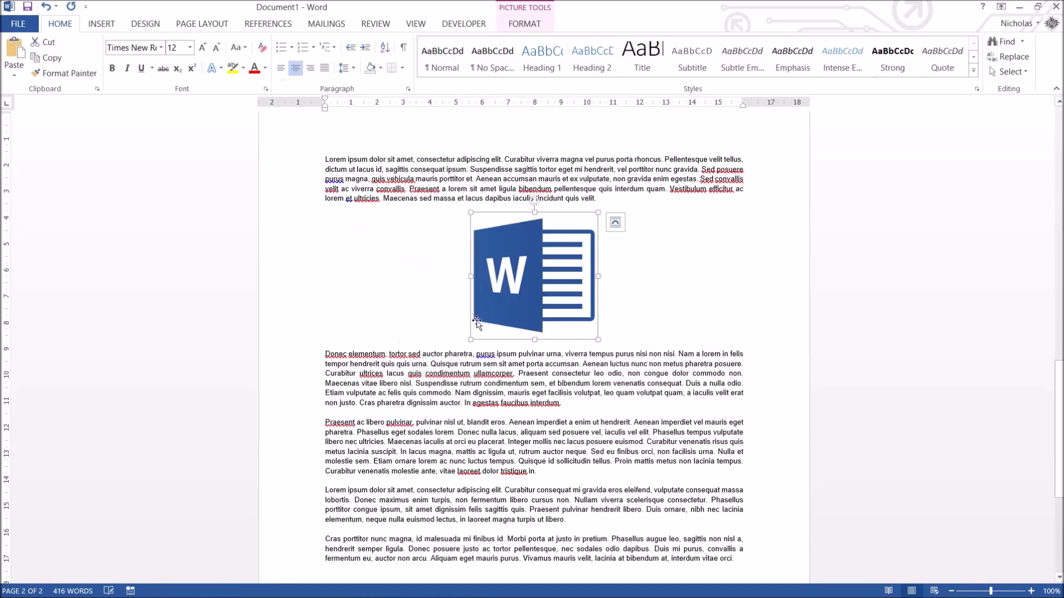
left_click(639, 383)
Left-align the logo, apply Top and Bottom wrapping, and place it under the first Donec line.
left_click(590, 326)
left_click(281, 67)
left_click(470, 223)
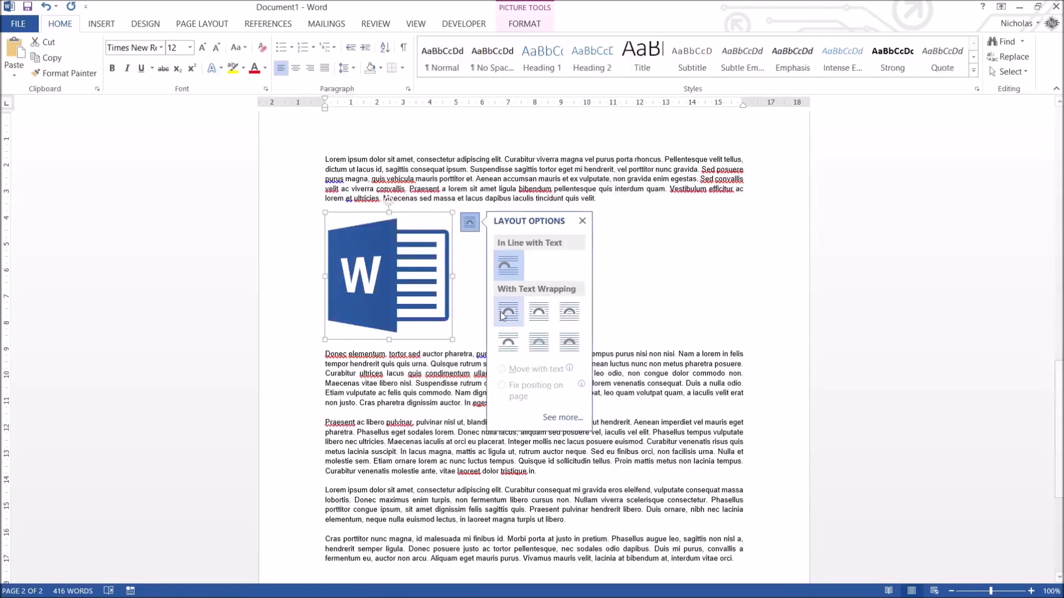
left_click(504, 341)
left_click_drag(405, 286, 576, 319)
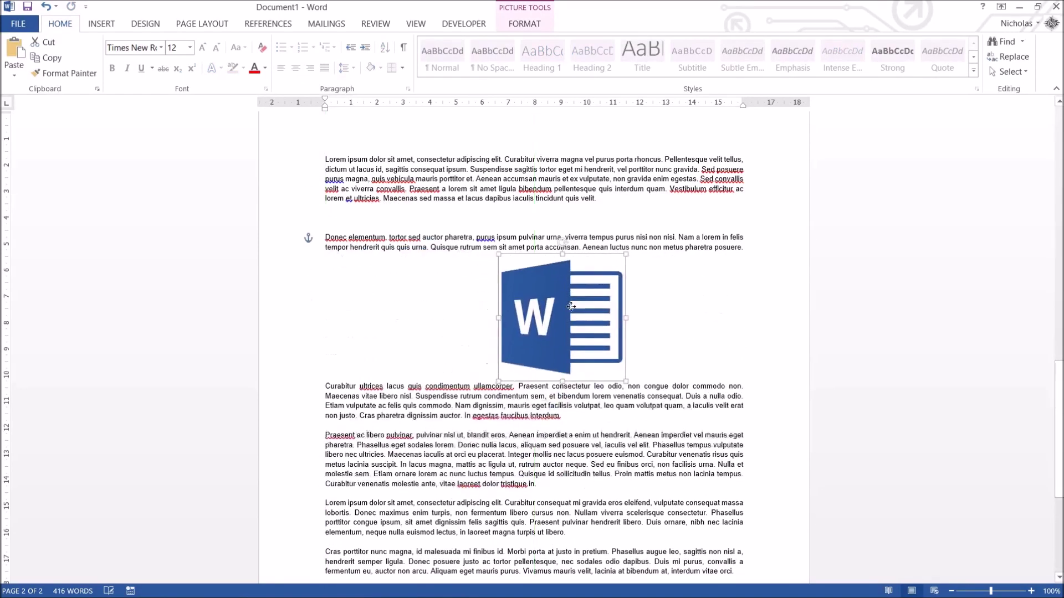
left_click_drag(405, 237, 377, 224)
key("Delete")
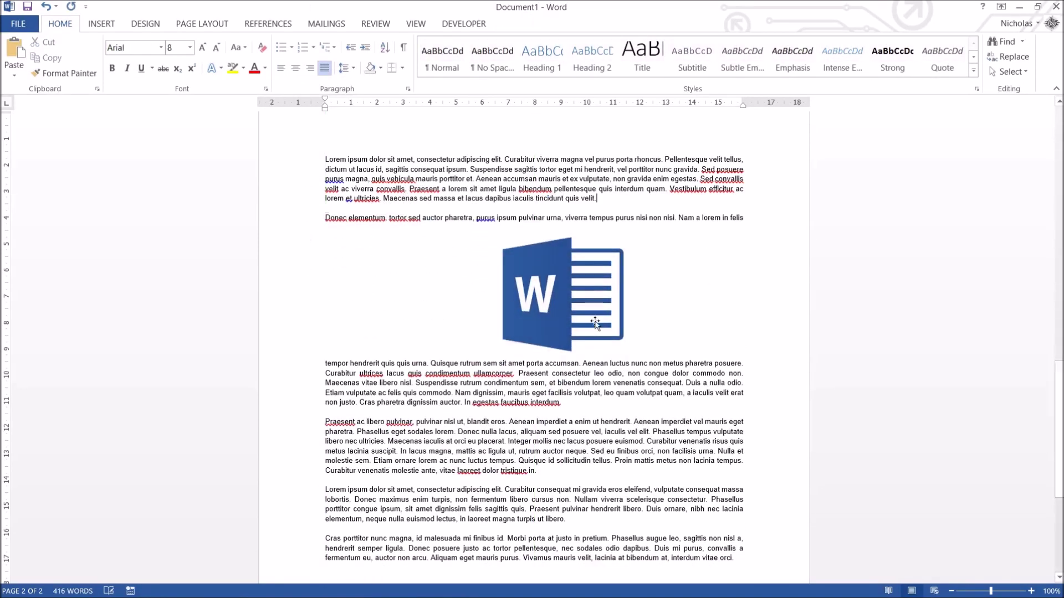
left_click(595, 321)
Set the Word logo to In Front of Text and drag it over the paragraphs.
left_click(642, 241)
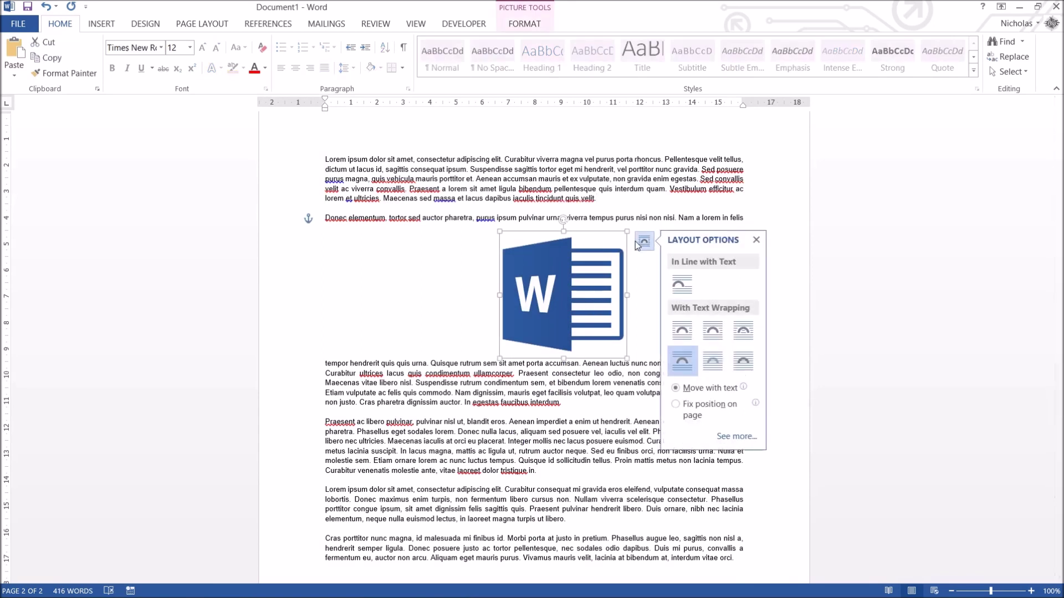
left_click(736, 370)
left_click(602, 403)
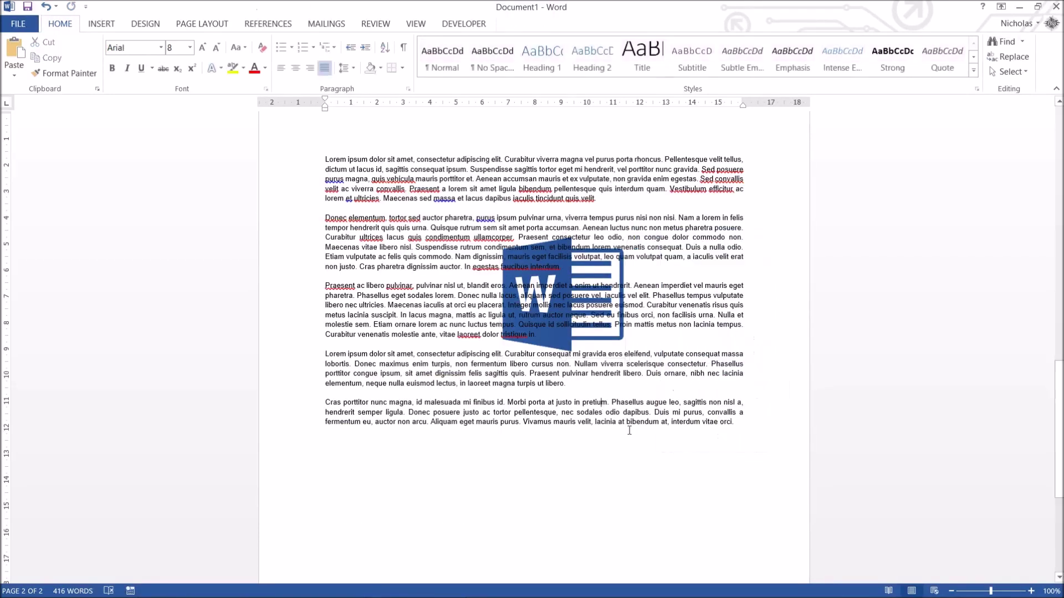
left_click_drag(576, 286, 699, 218)
left_click(723, 458)
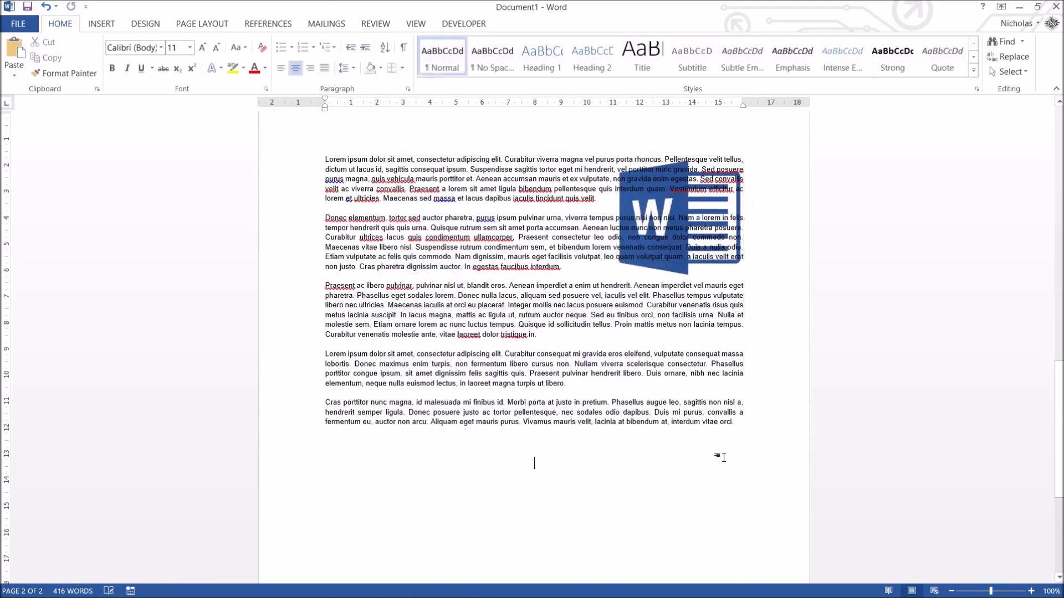
Keep the logo In Front of Text and settle it over the top-right of the paragraphs.
left_click(703, 270)
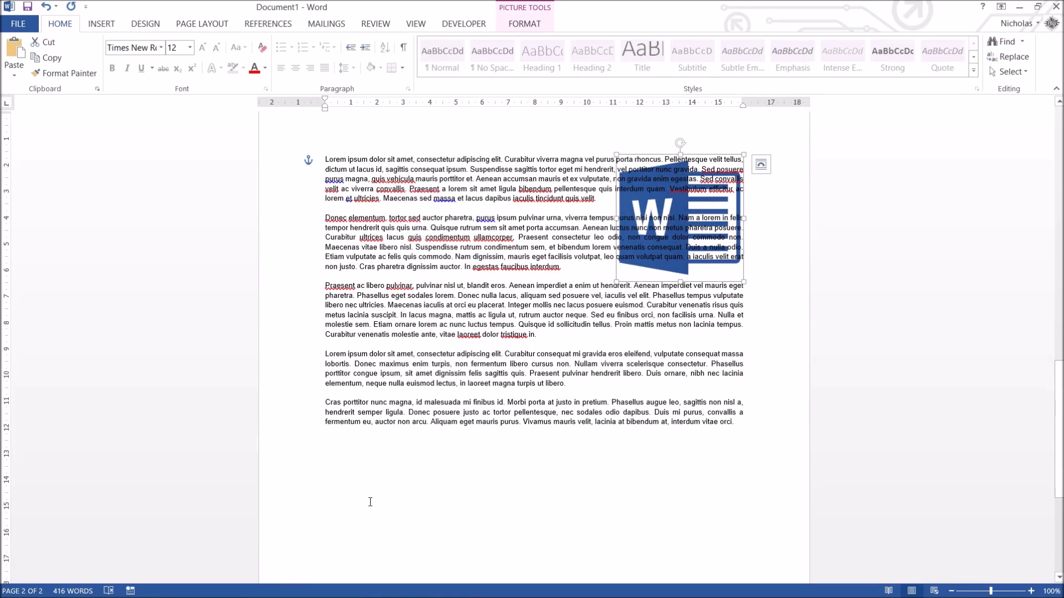
left_click(761, 165)
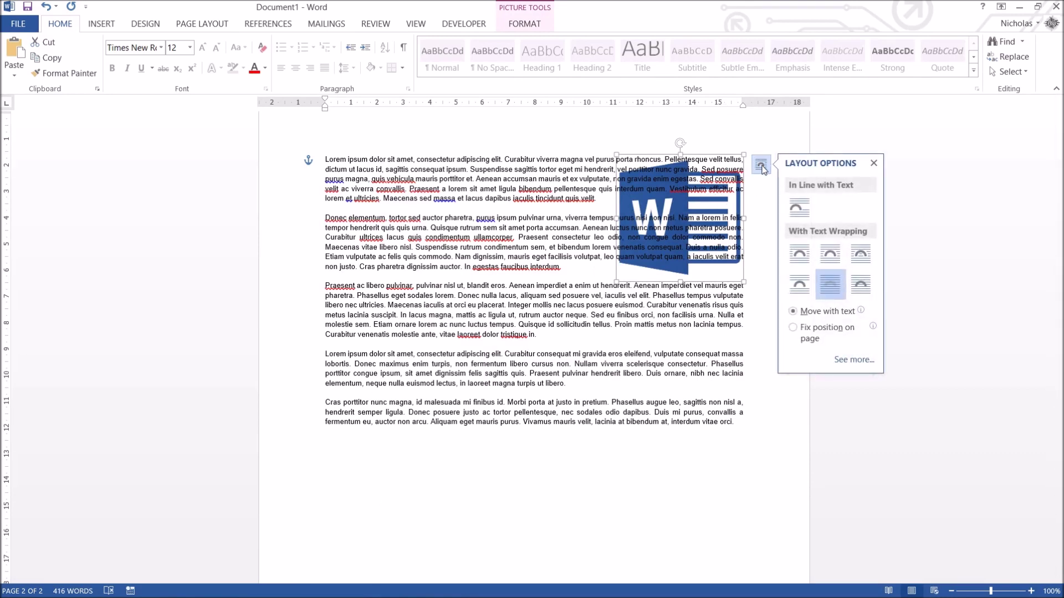
left_click(859, 283)
left_click_drag(658, 278, 656, 153)
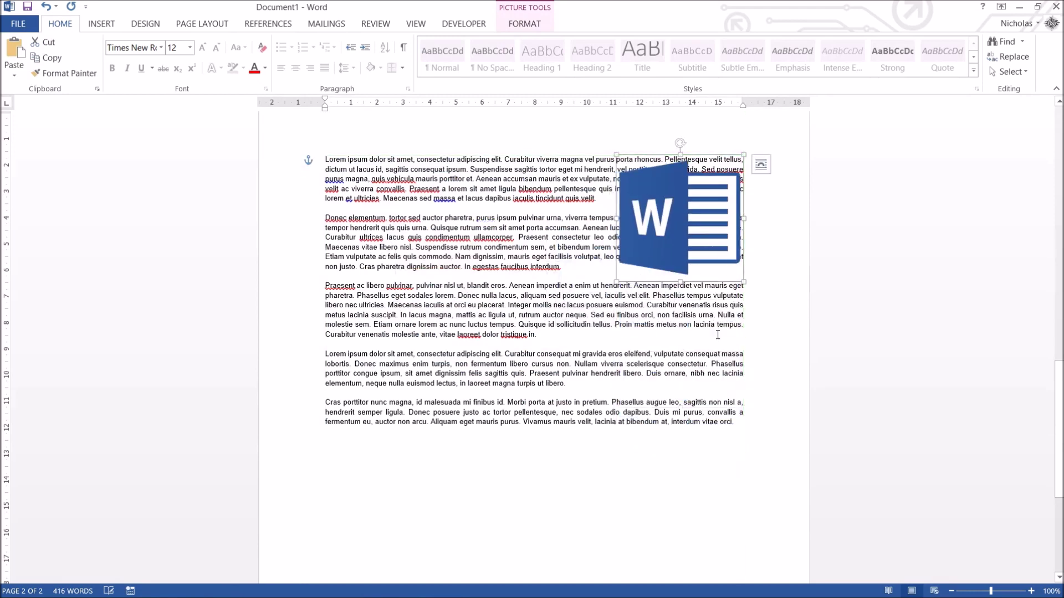
left_click(513, 249)
Set the hamster picture to In Front of Text and drag it onto the bird photo's lower-right corner.
left_click(635, 259)
scroll(701, 373, "up", 3)
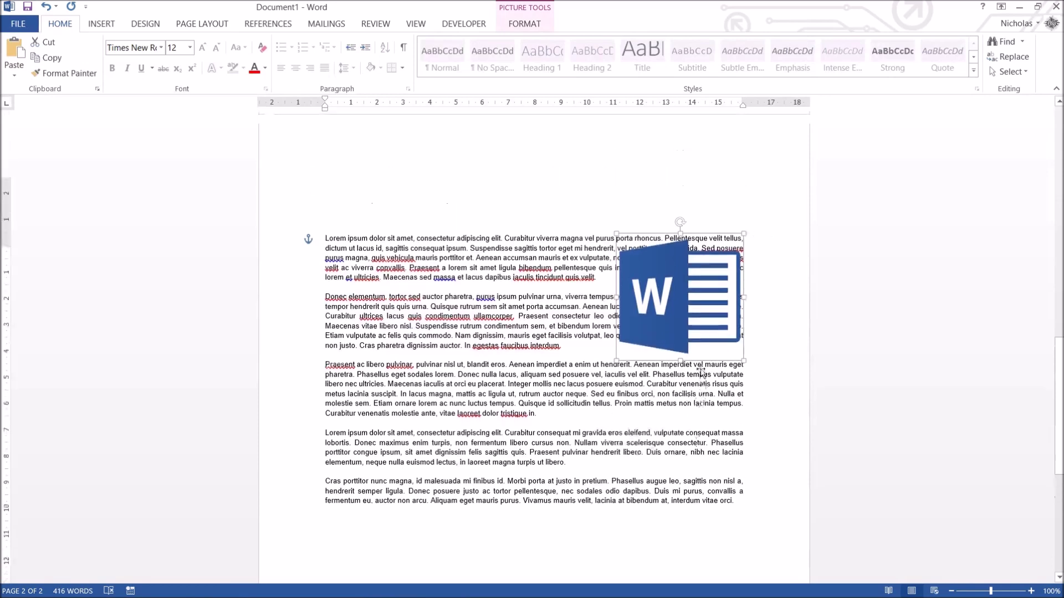
scroll(701, 372, "up", 10)
left_click(536, 342)
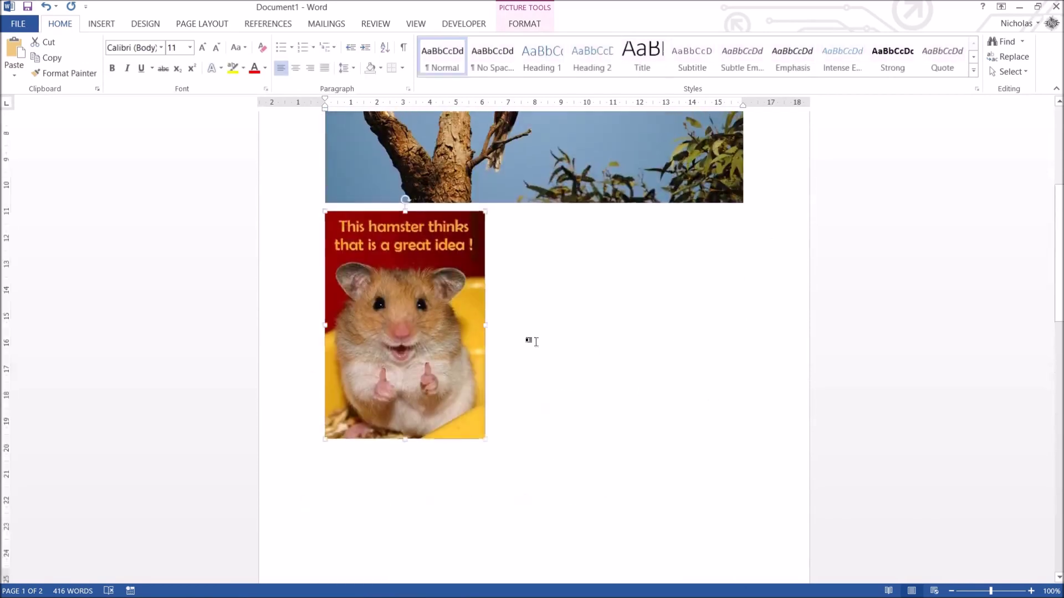
scroll(535, 341, "up", 5)
left_click(487, 361)
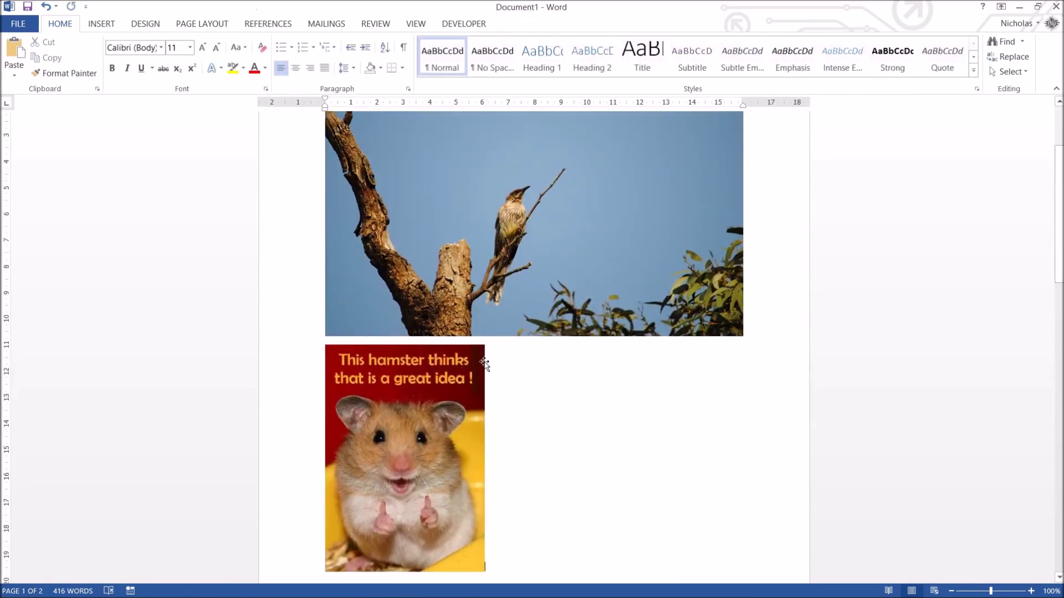
left_click(483, 363)
left_click(501, 354)
left_click(604, 473)
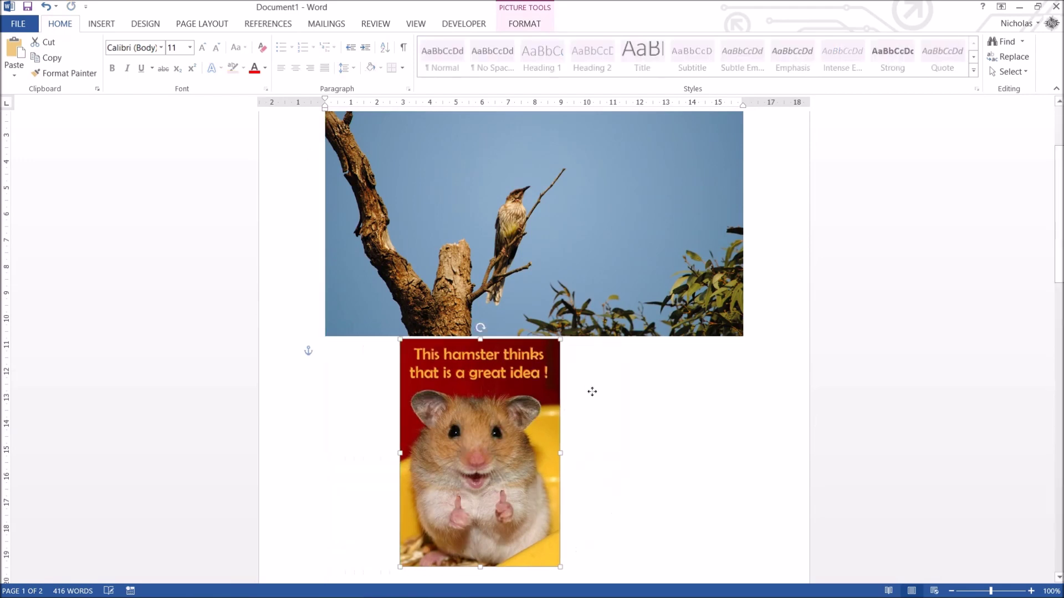
left_click_drag(592, 392, 802, 285)
left_click(533, 410)
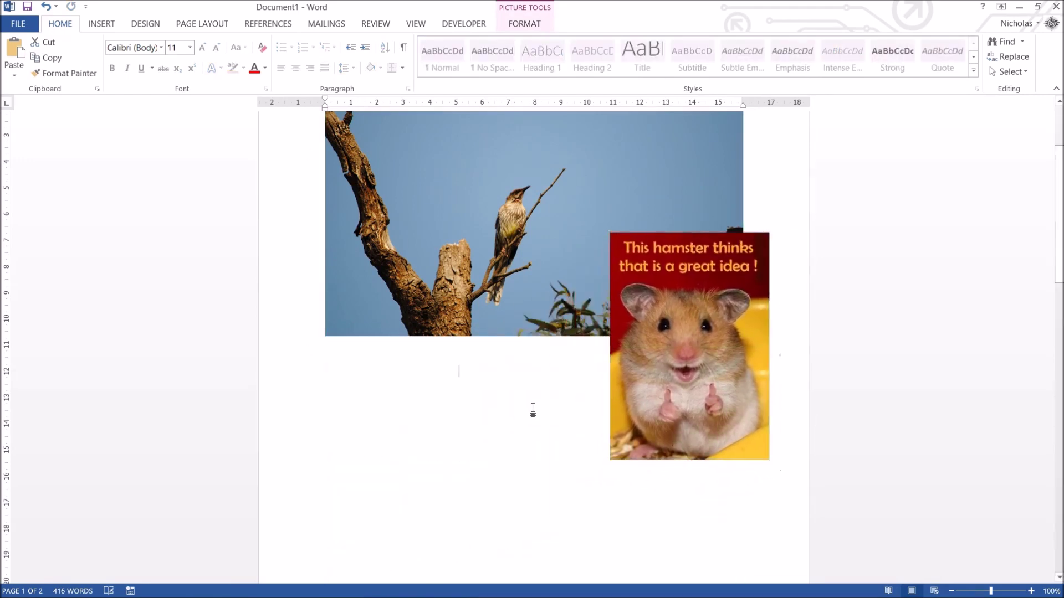
Review the hamster's wrapping options and check the Word logo before returning to page 1.
scroll(553, 523, "up", 4)
scroll(563, 511, "down", 2)
left_click(719, 385)
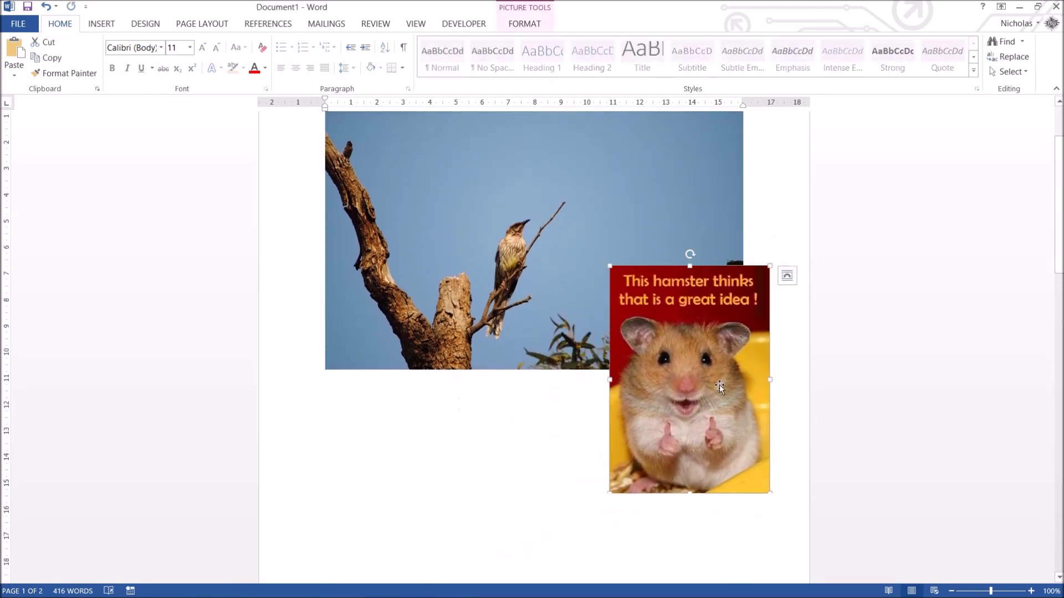
left_click(789, 281)
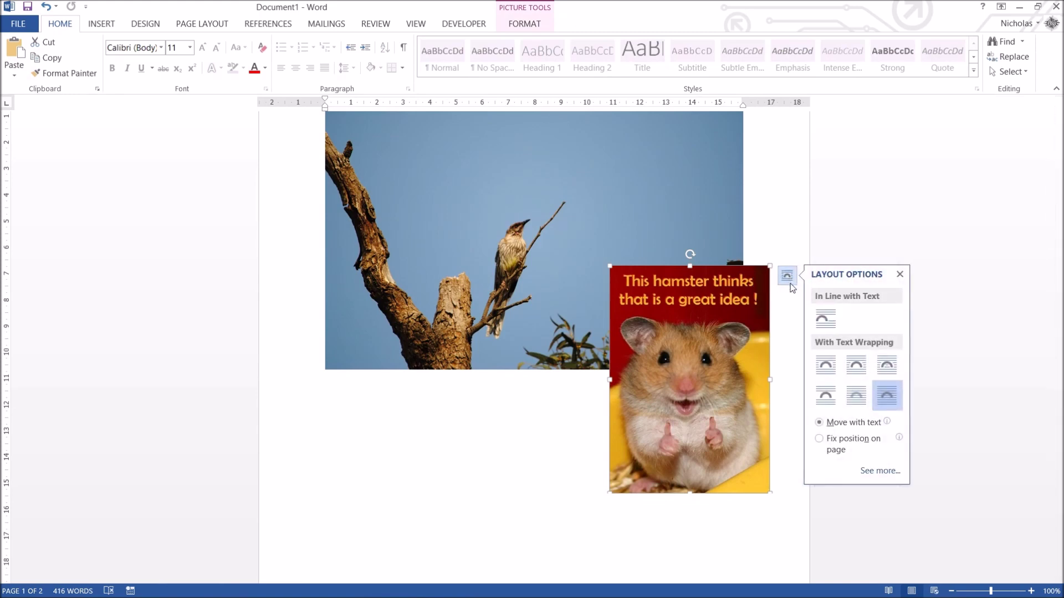
left_click(483, 451)
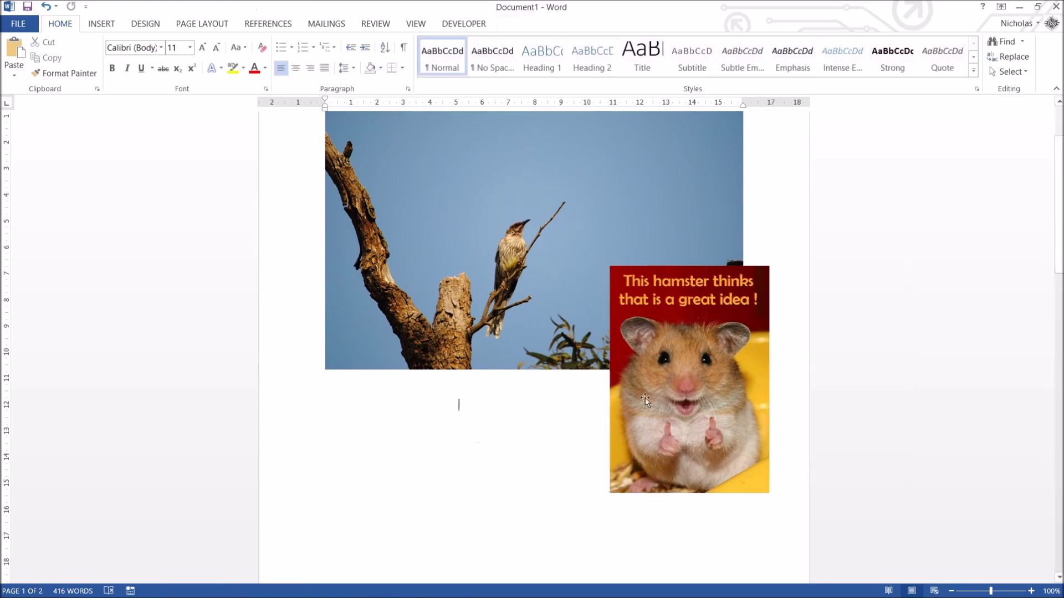
left_click(676, 387)
scroll(675, 386, "up", 1)
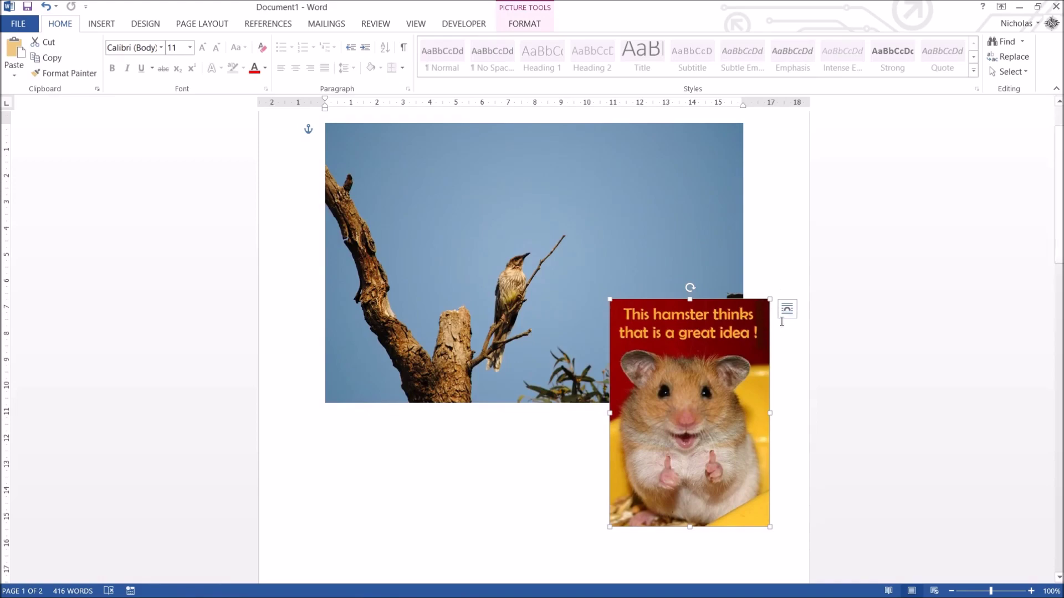
scroll(794, 321, "down", 15)
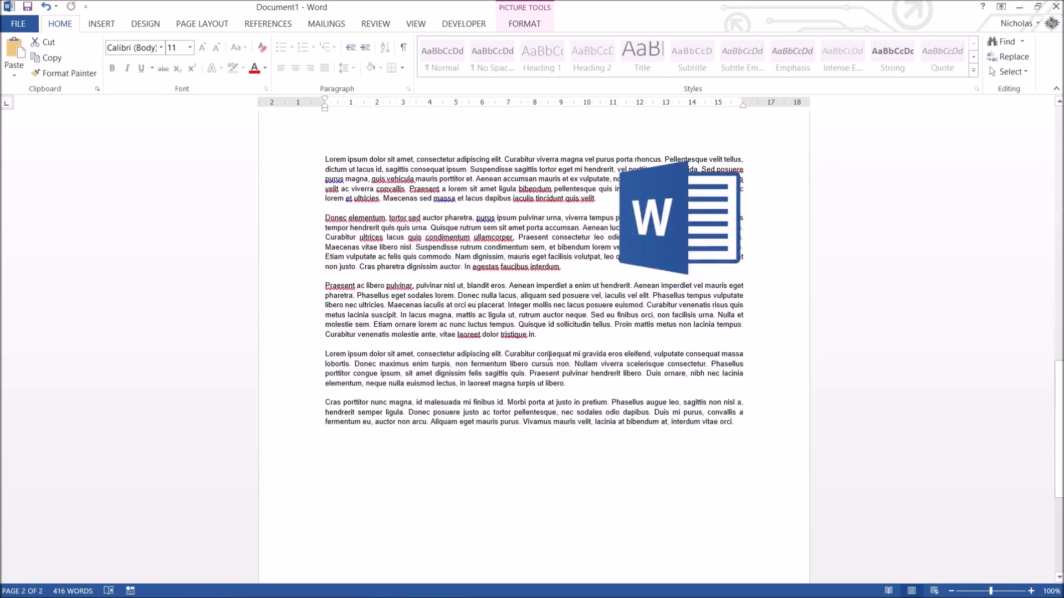
left_click(685, 212)
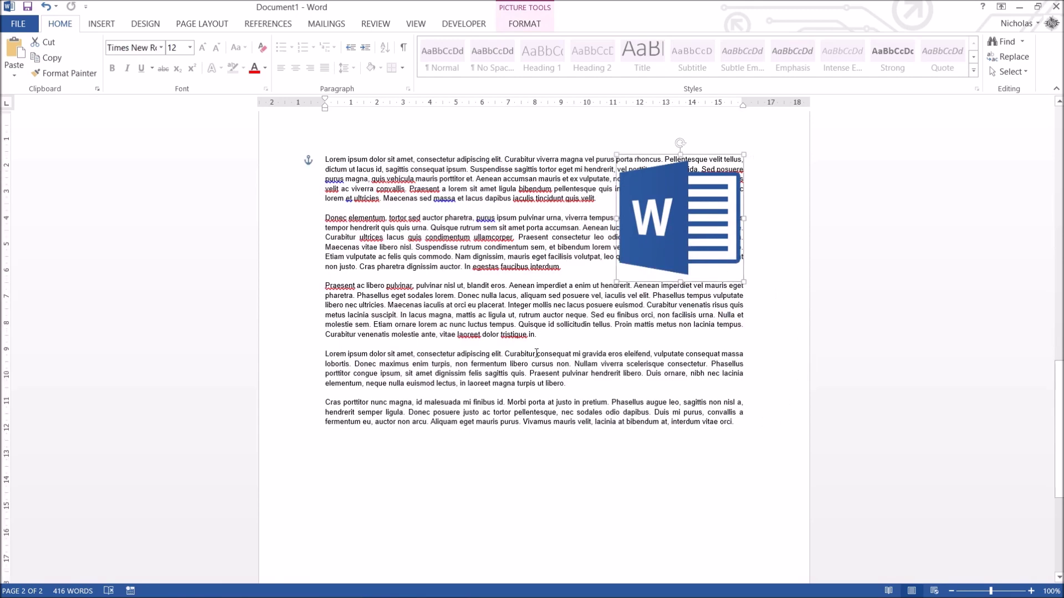
left_click(555, 207)
scroll(663, 445, "up", 5)
scroll(662, 476, "up", 10)
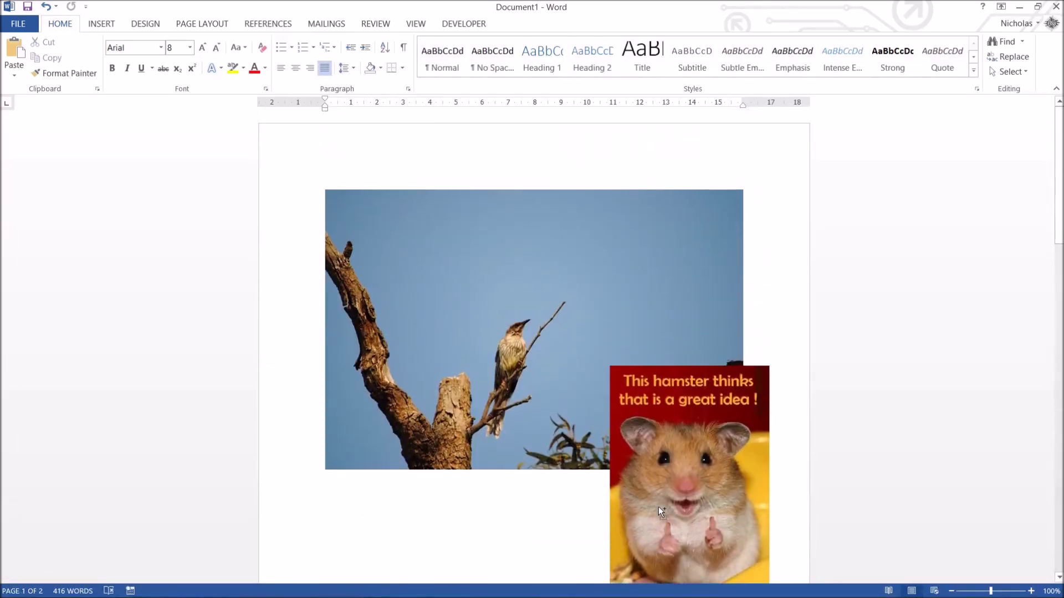
Select the bird photo and show the Picture Tools Format tab.
left_click(522, 526)
scroll(522, 525, "up", 1)
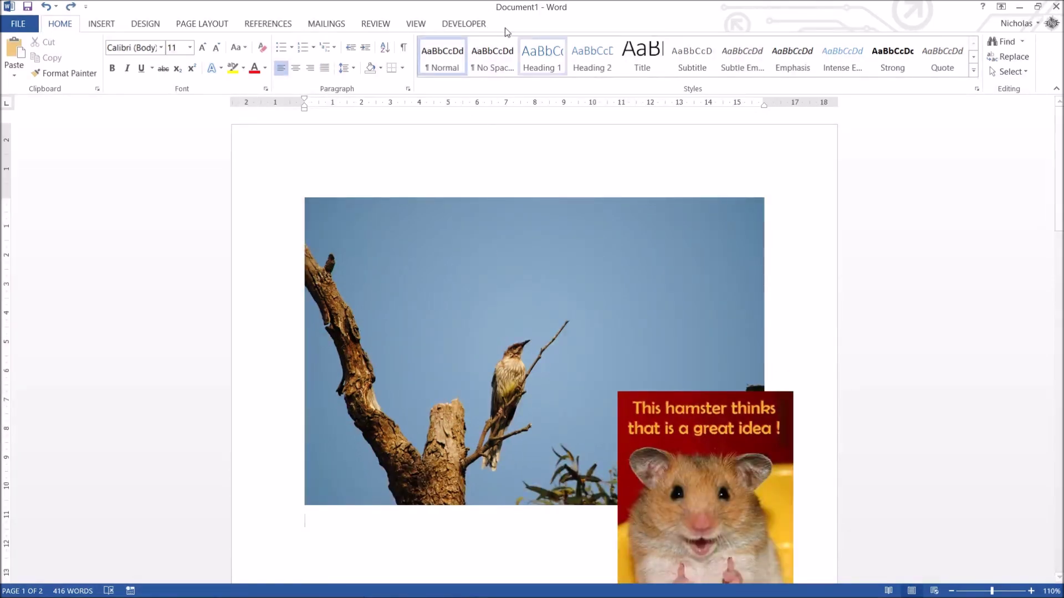
left_click(550, 311)
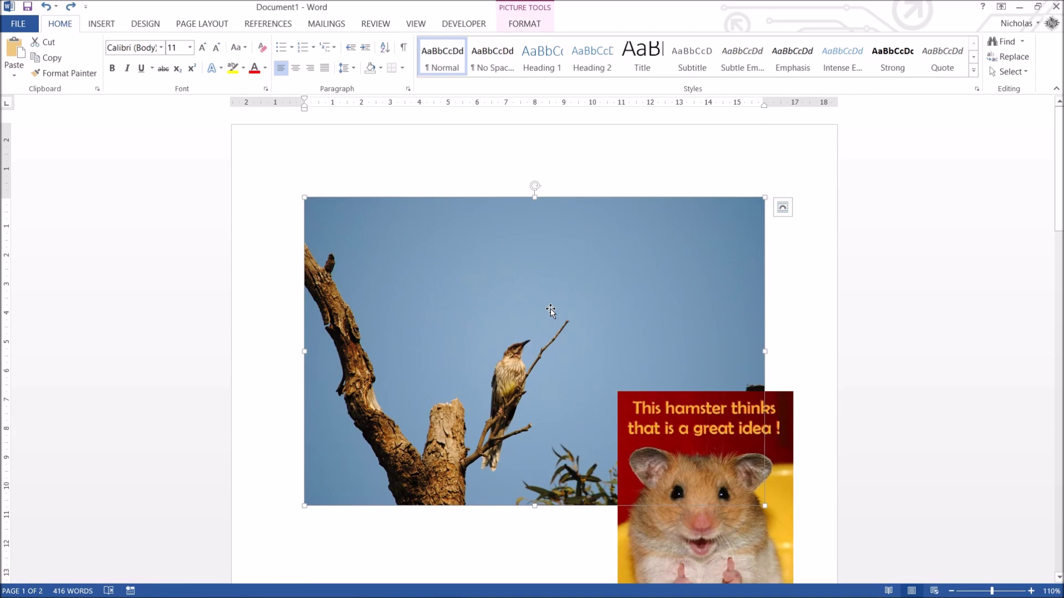
left_click(524, 25)
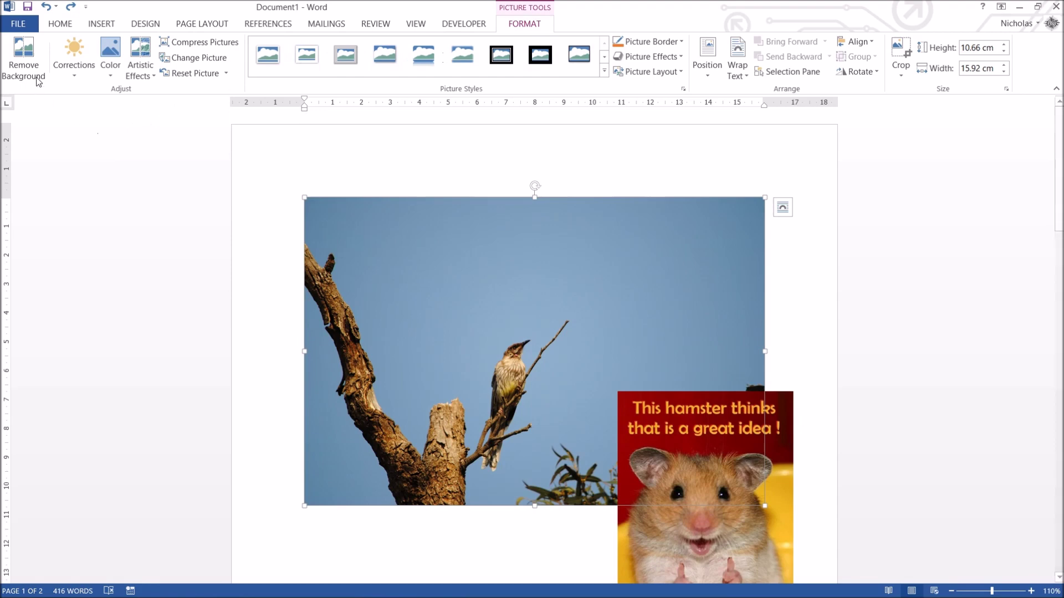
scroll(600, 297, "down", 1)
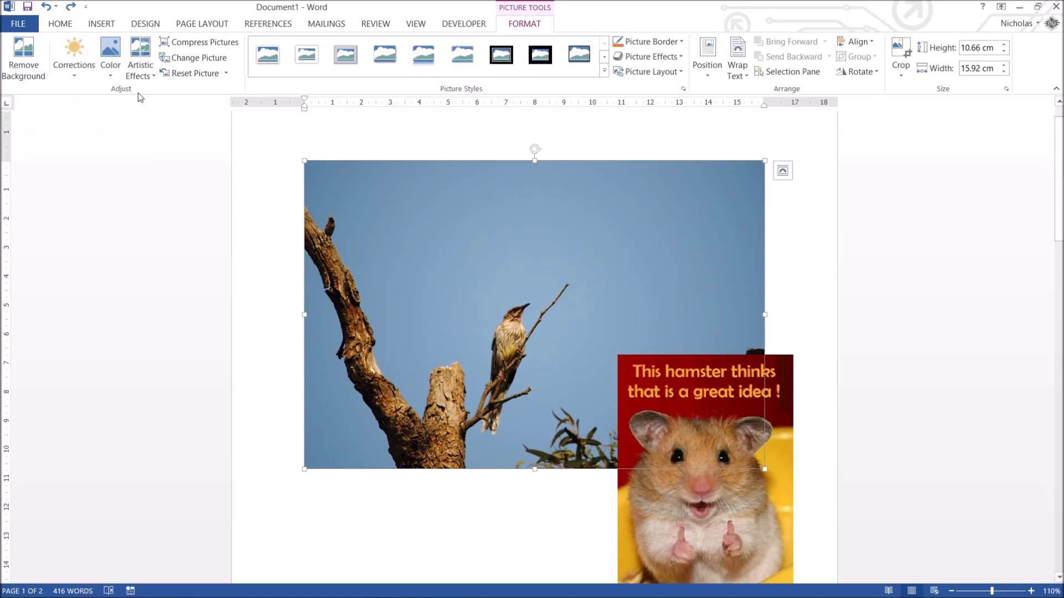
Start Remove Background on the bird photo and stretch the keep box to its top-left and bottom-left corners.
left_click(45, 65)
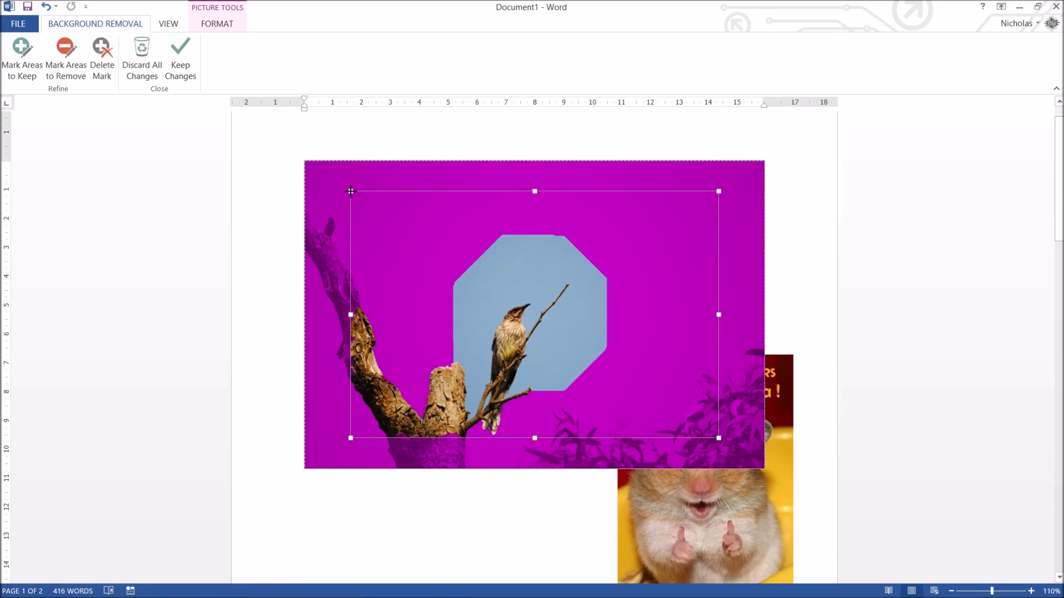
left_click_drag(351, 191, 288, 152)
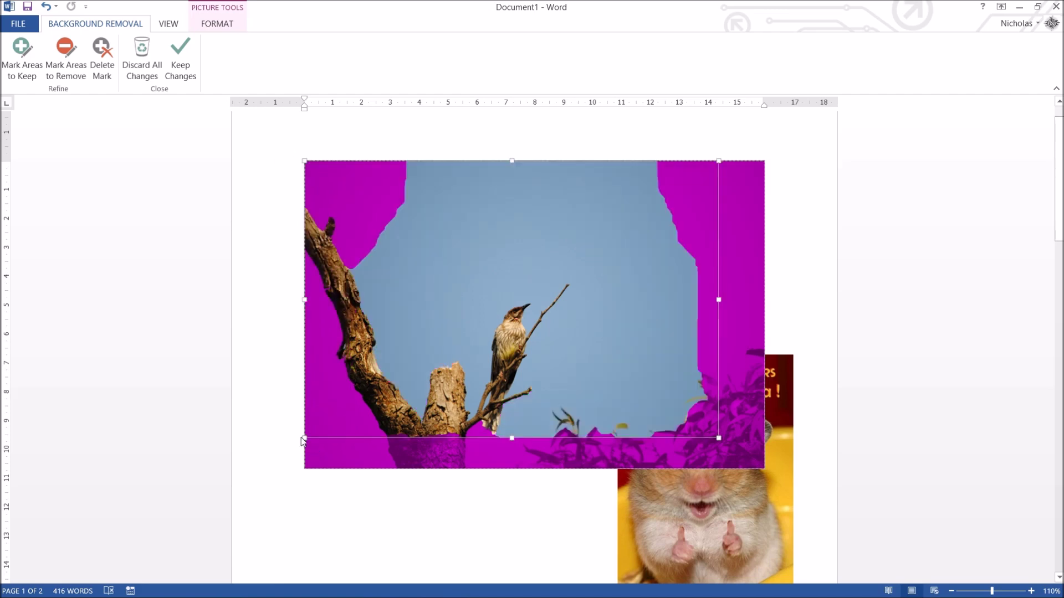
left_click_drag(303, 441, 294, 466)
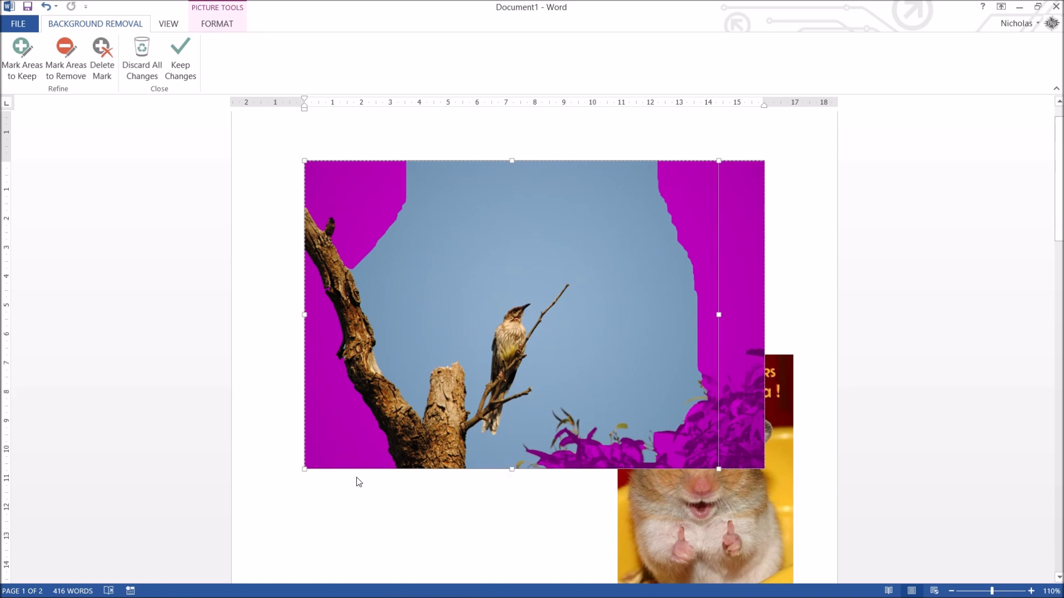
Undo the applied background removal and the last keep-box change.
left_click(378, 481)
key("ctrl+z")
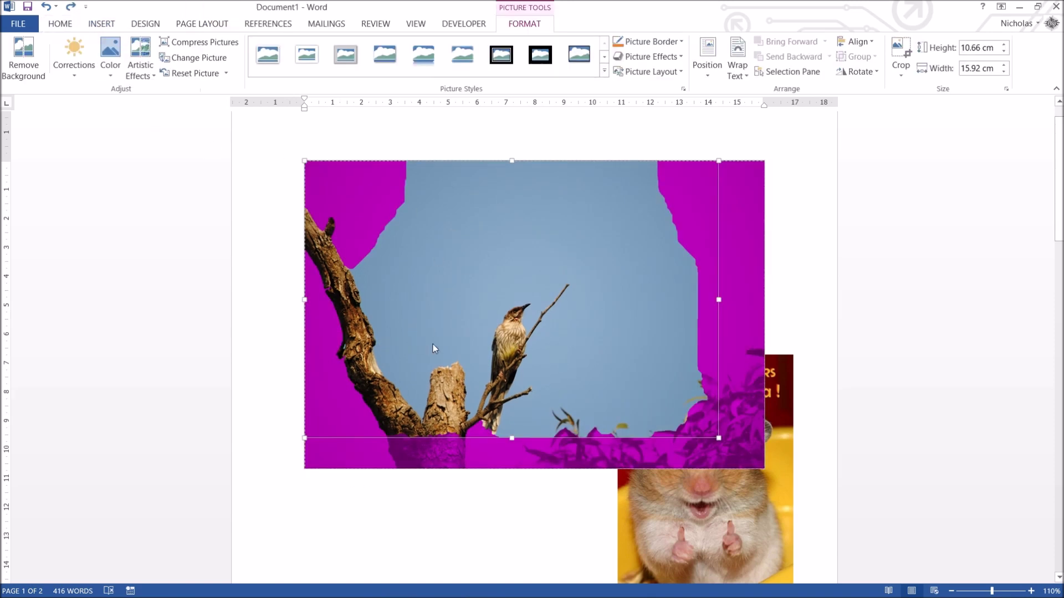
key("ctrl+z")
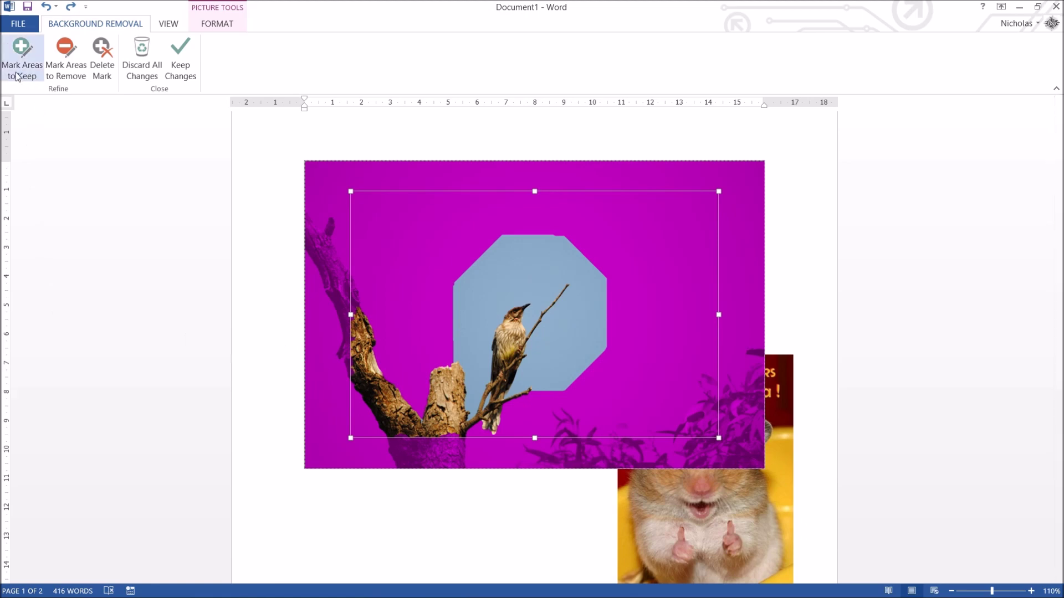
With Mark Areas to Keep, mark the bird's tail tip, the stump and the trunk.
left_click(35, 74)
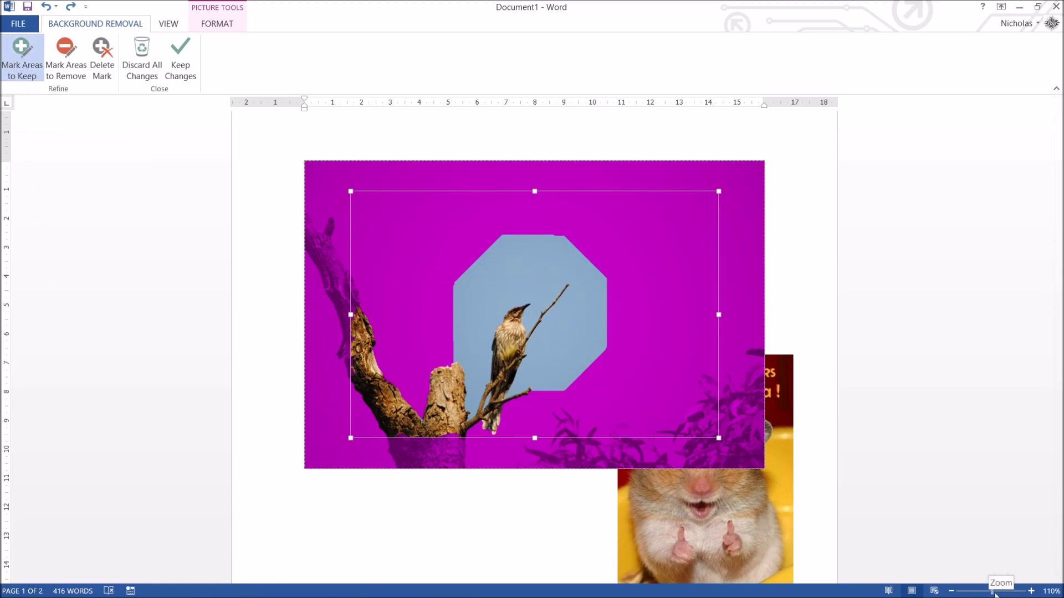
left_click_drag(994, 591, 1007, 591)
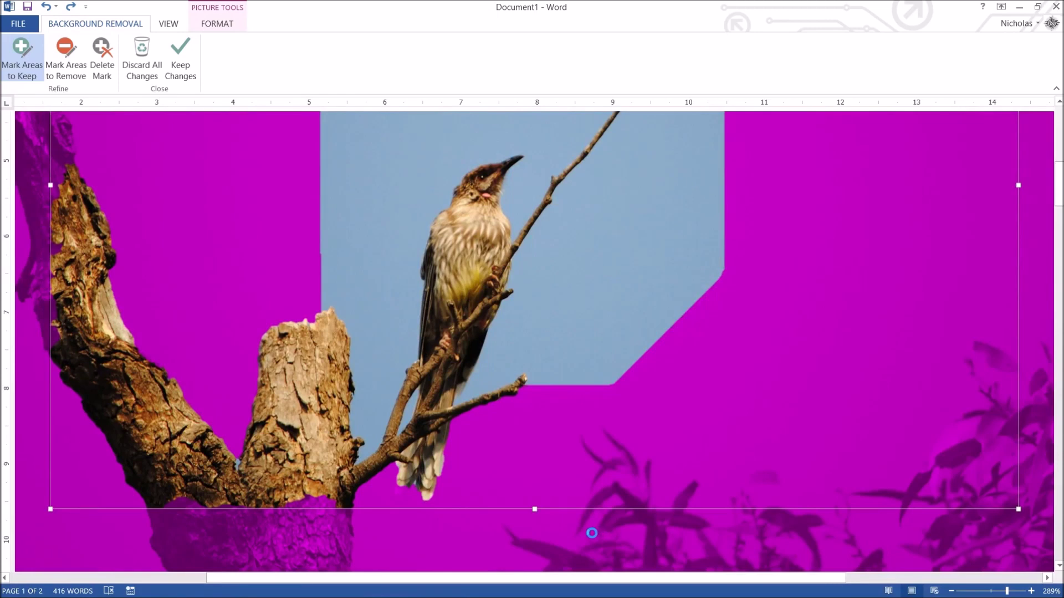
left_click(398, 490)
left_click(318, 502)
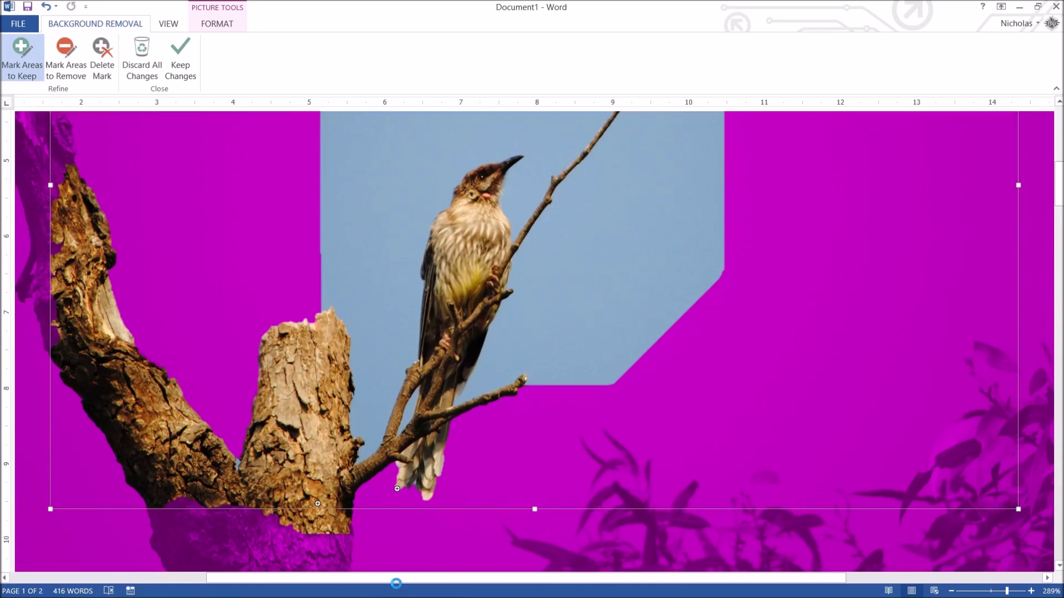
left_click_drag(187, 504, 251, 507)
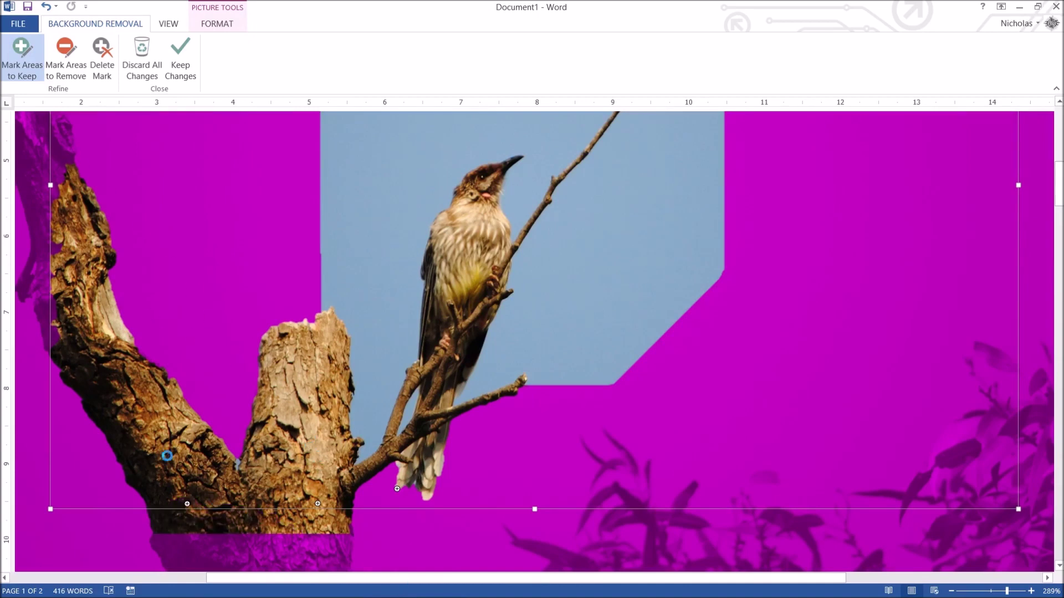
left_click(65, 148)
left_click(464, 505)
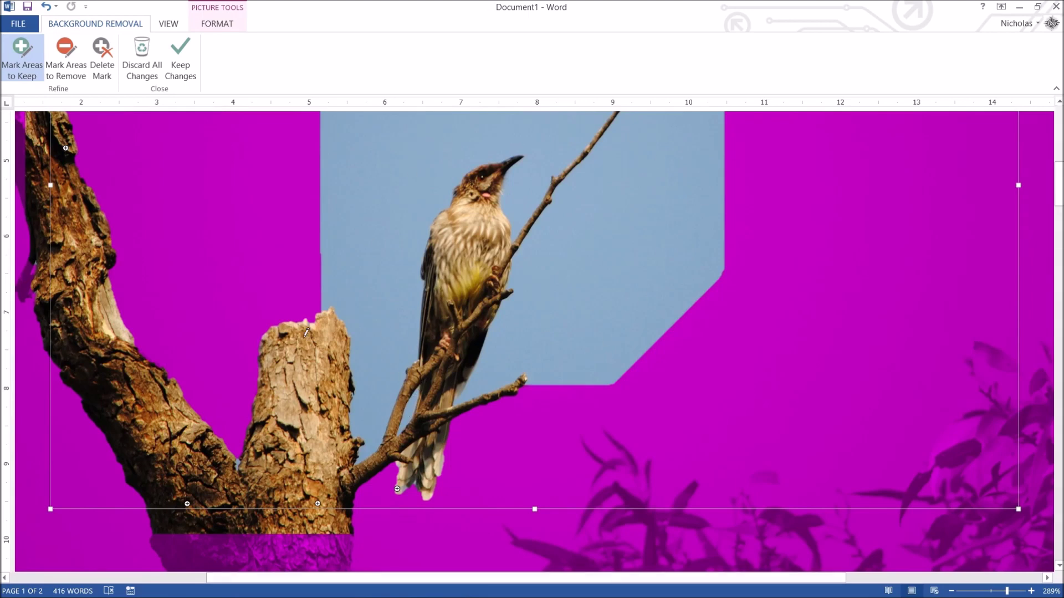
left_click(65, 58)
Mark the sky, the area near the bird's chest and the remaining blue patch for removal.
left_click(364, 233)
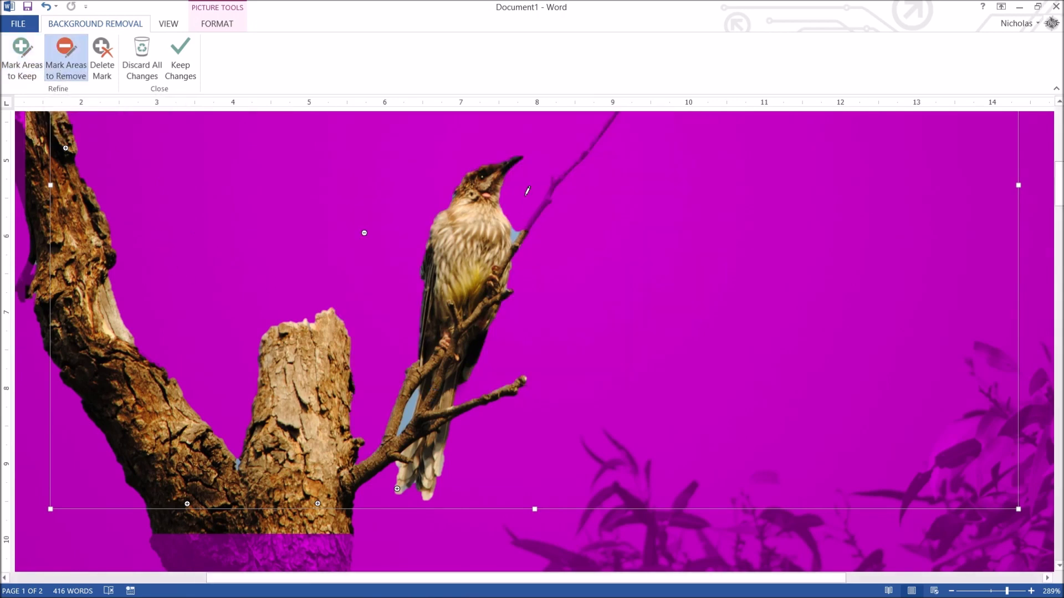
left_click(238, 461)
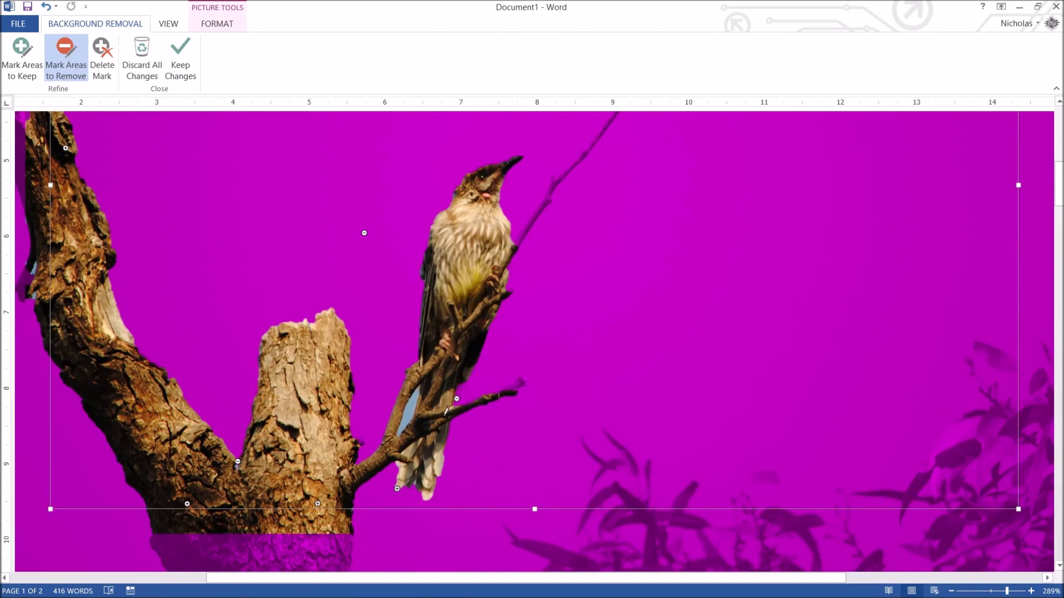
left_click(410, 410)
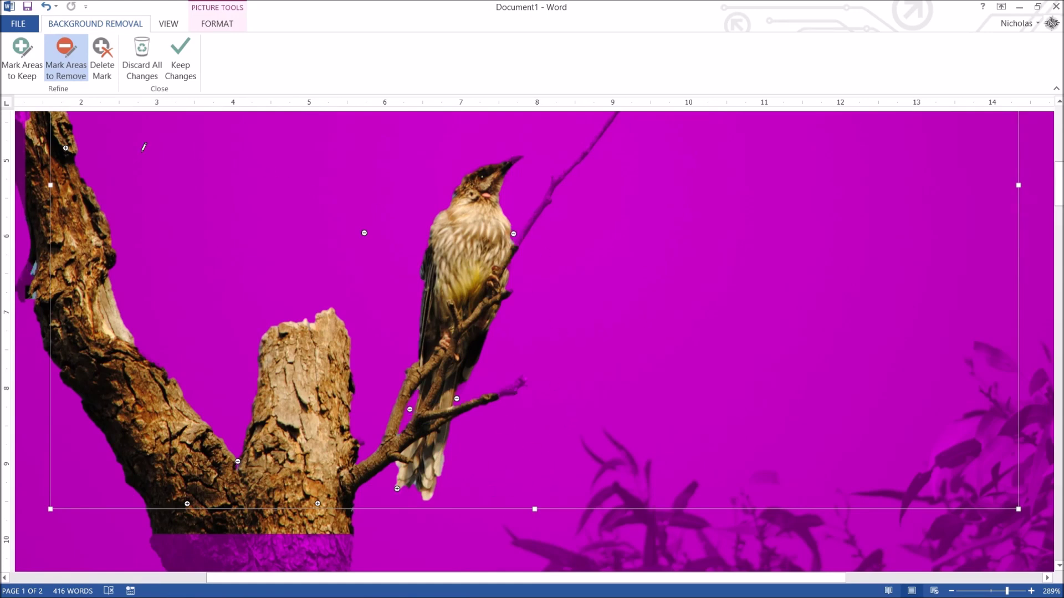
Keep the beak tip, remove the chest edge, and apply Keep Changes.
left_click(23, 58)
left_click(516, 158)
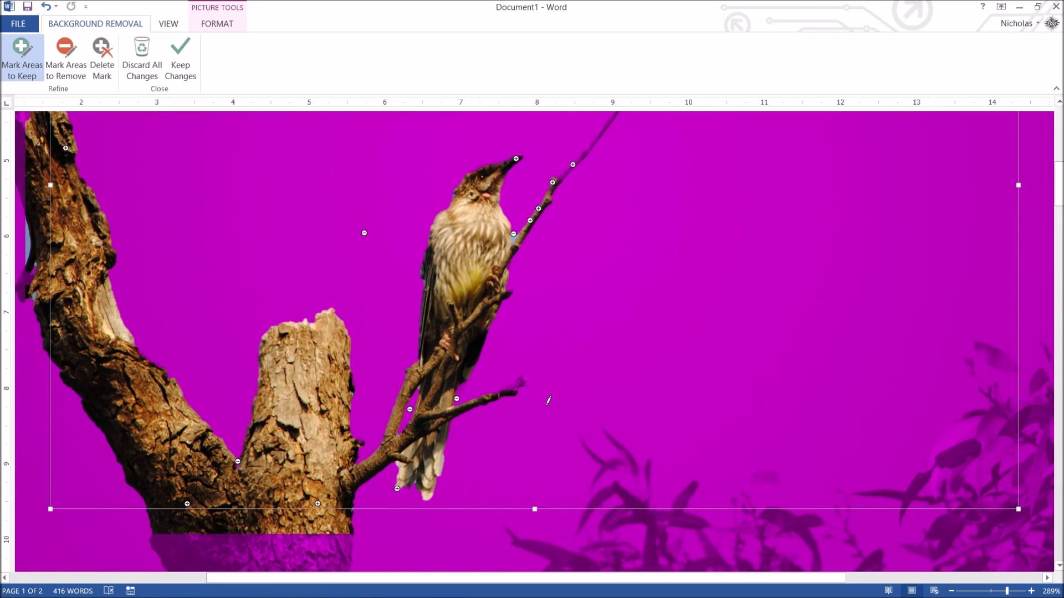
left_click(69, 77)
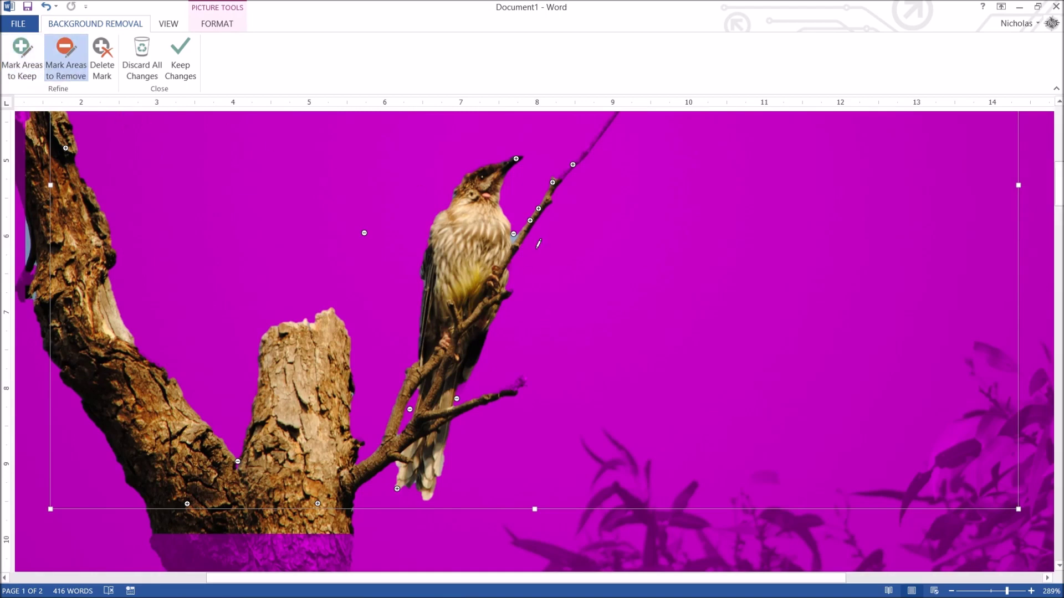
left_click(513, 235)
left_click(20, 66)
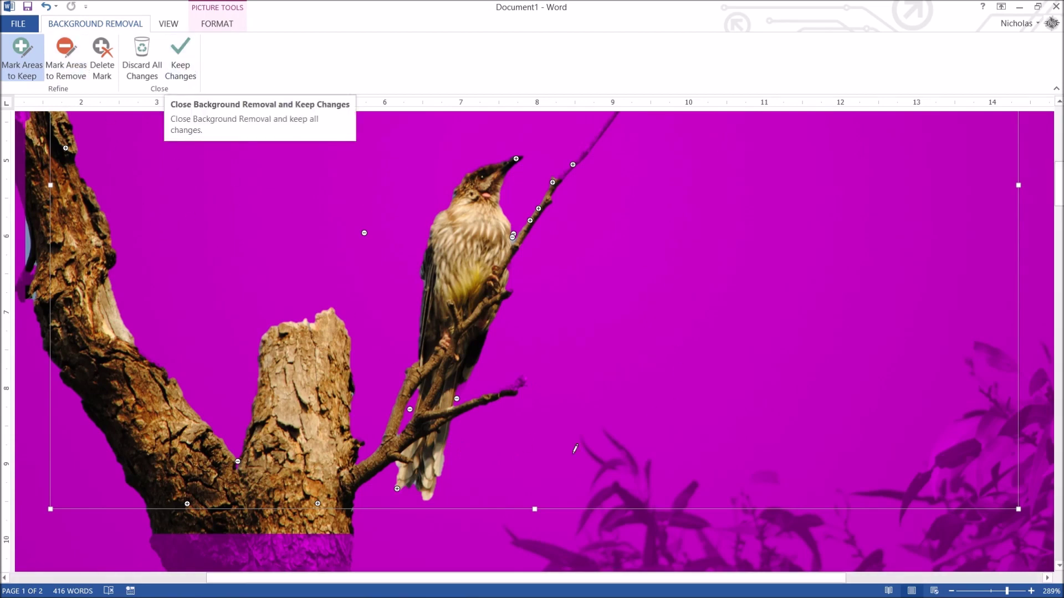
left_click(181, 64)
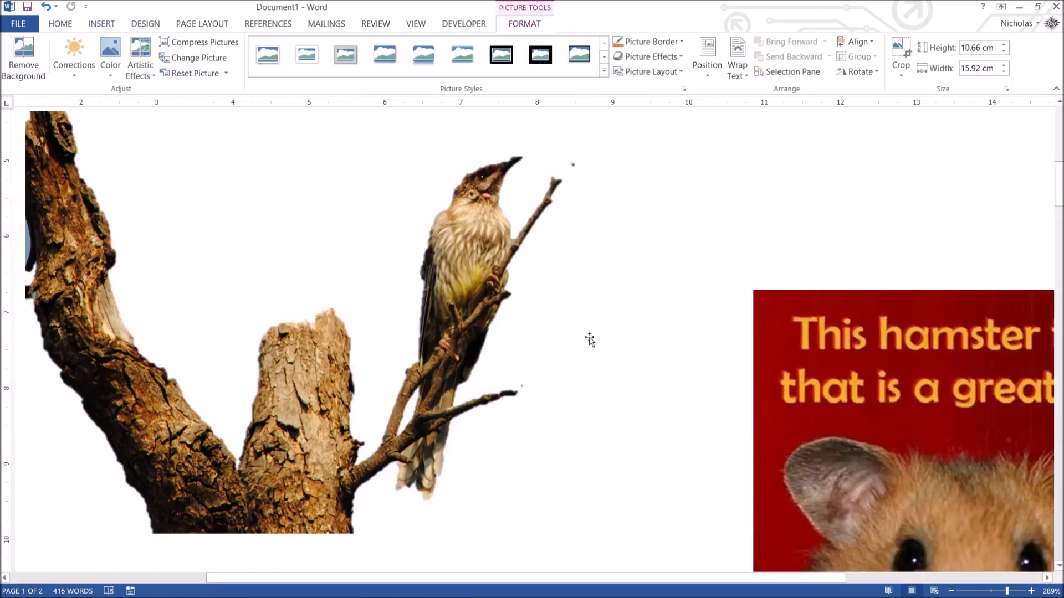
Reopen Remove Background on the bird photo and discard all changes to restore the blue sky.
scroll(611, 395, "down", 6)
scroll(612, 393, "down", 9)
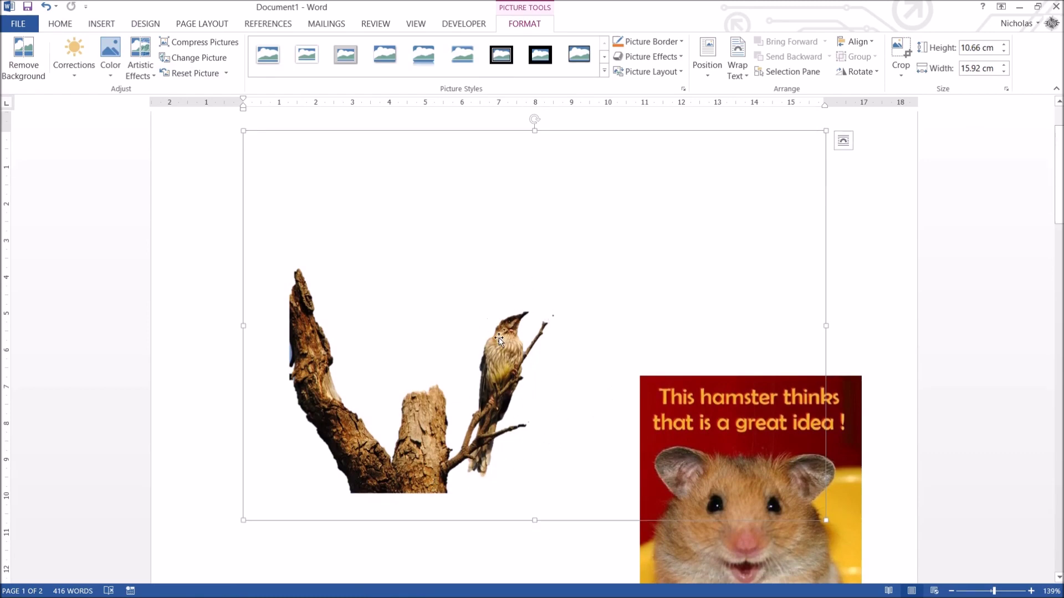
scroll(493, 461, "down", 3)
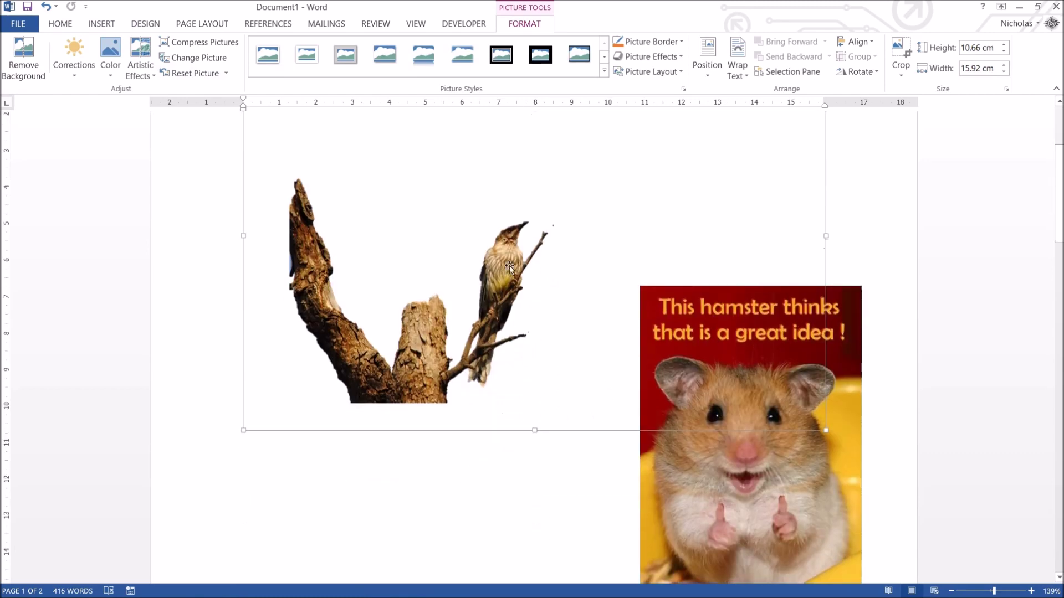
scroll(444, 241, "up", 1)
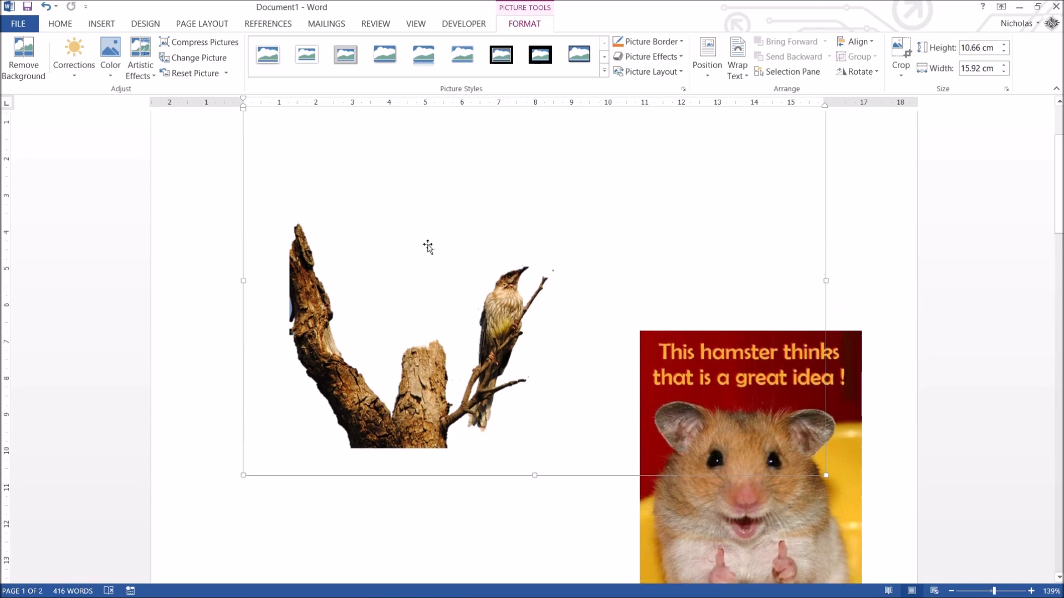
left_click(32, 64)
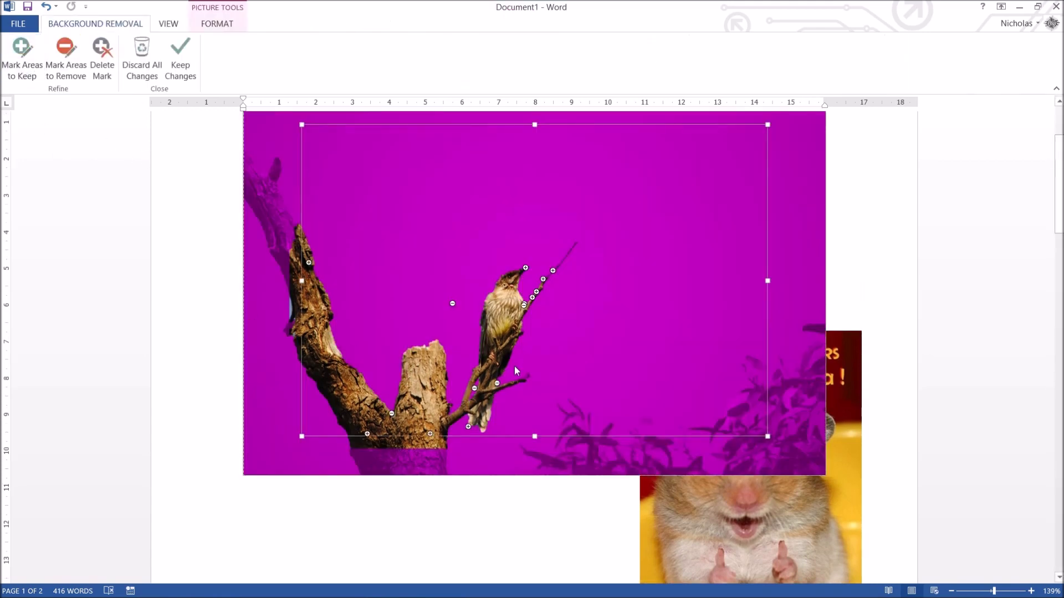
left_click(149, 69)
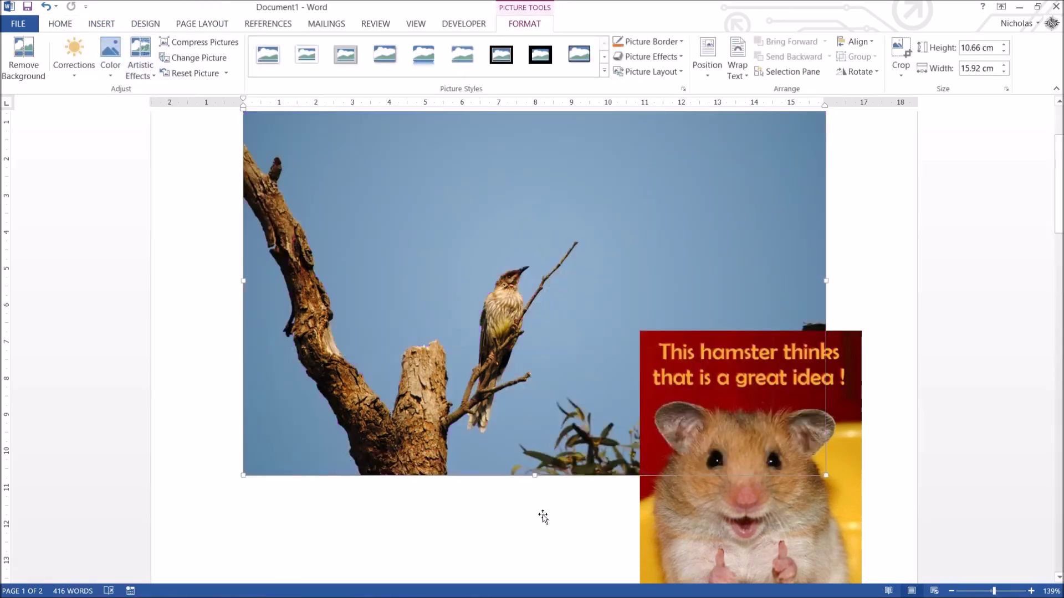
scroll(543, 517, "up", 1)
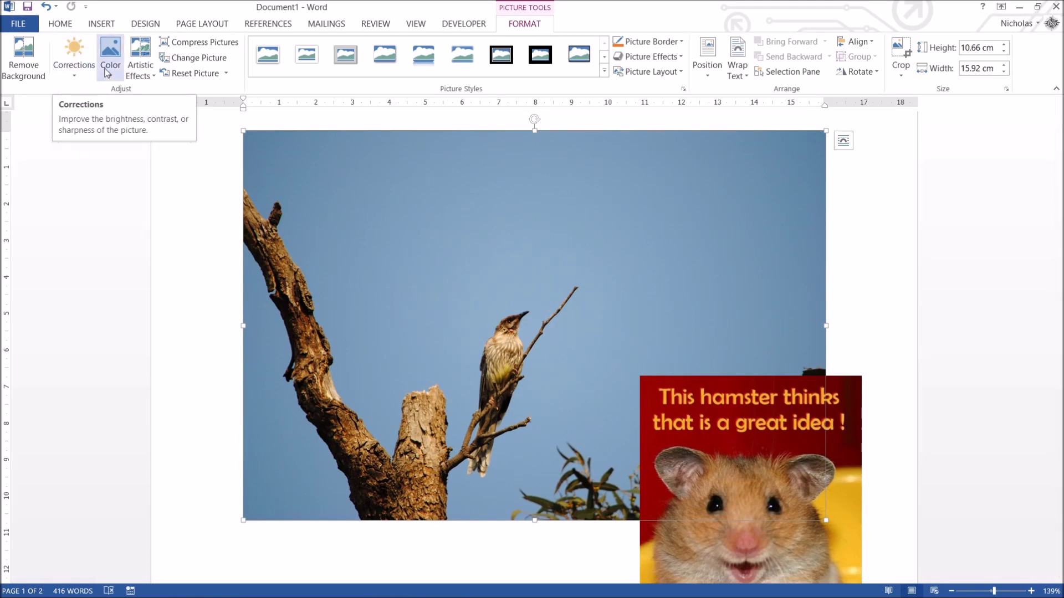
left_click(75, 77)
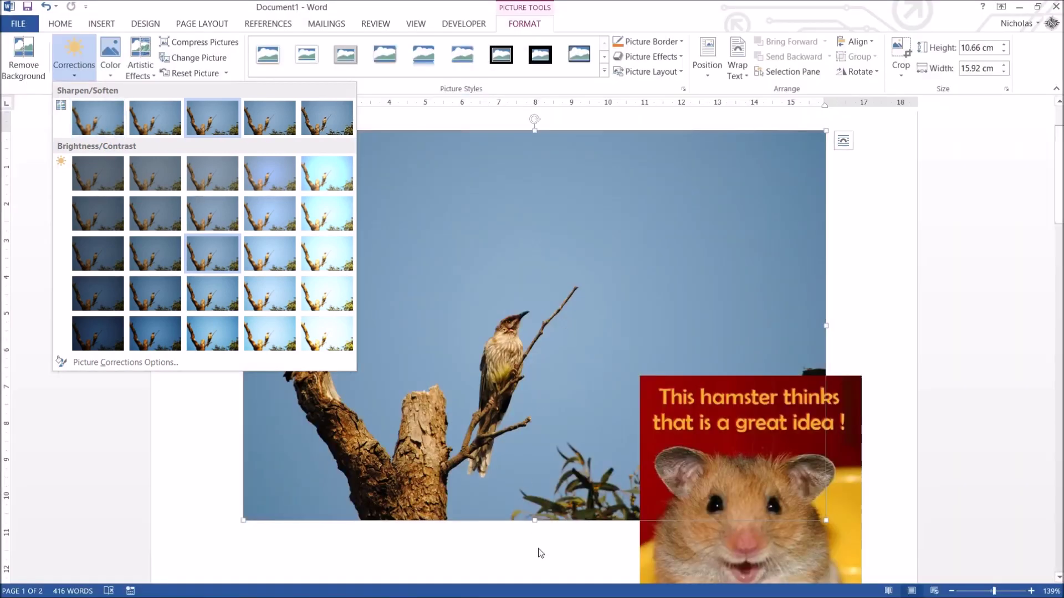
left_click(783, 463)
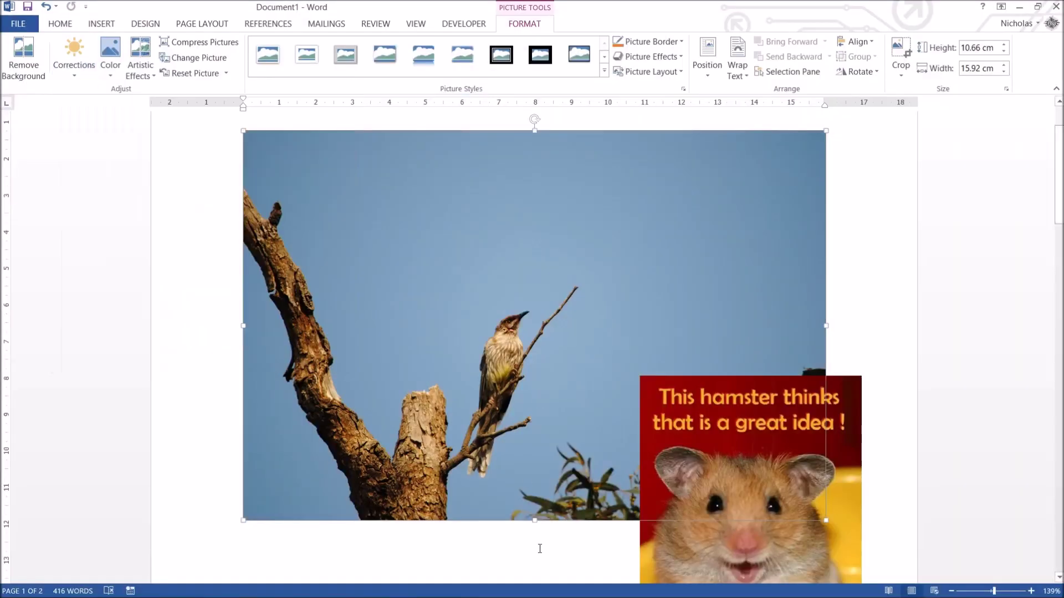
left_click(782, 463)
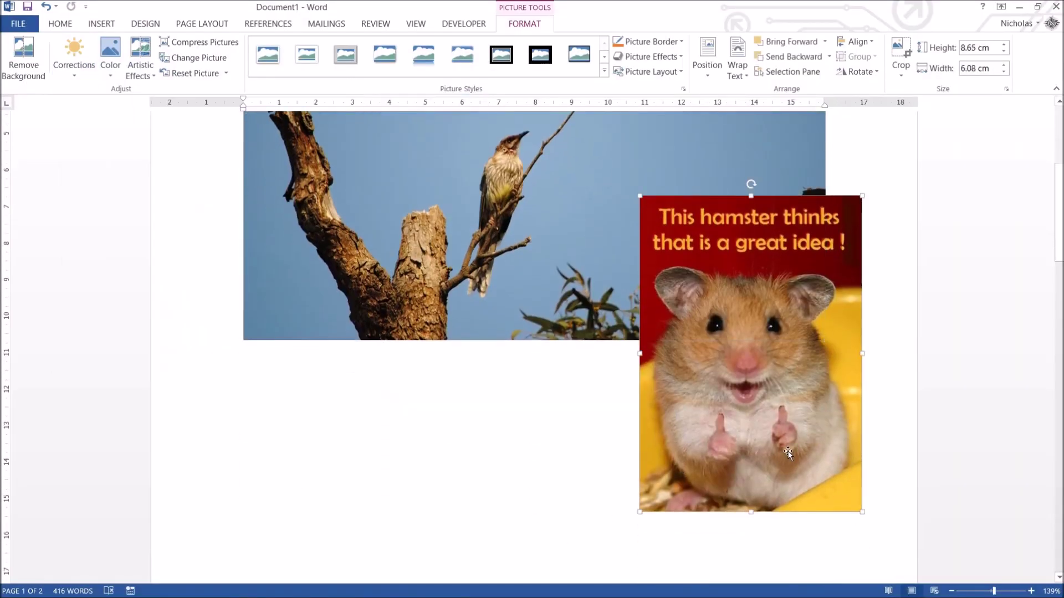
left_click(74, 58)
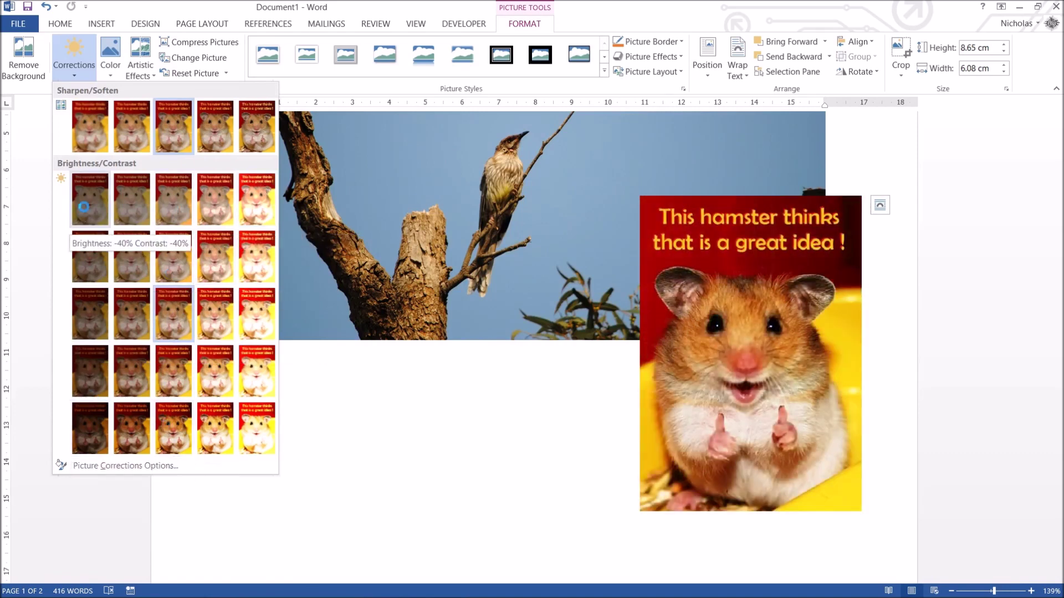
left_click(100, 466)
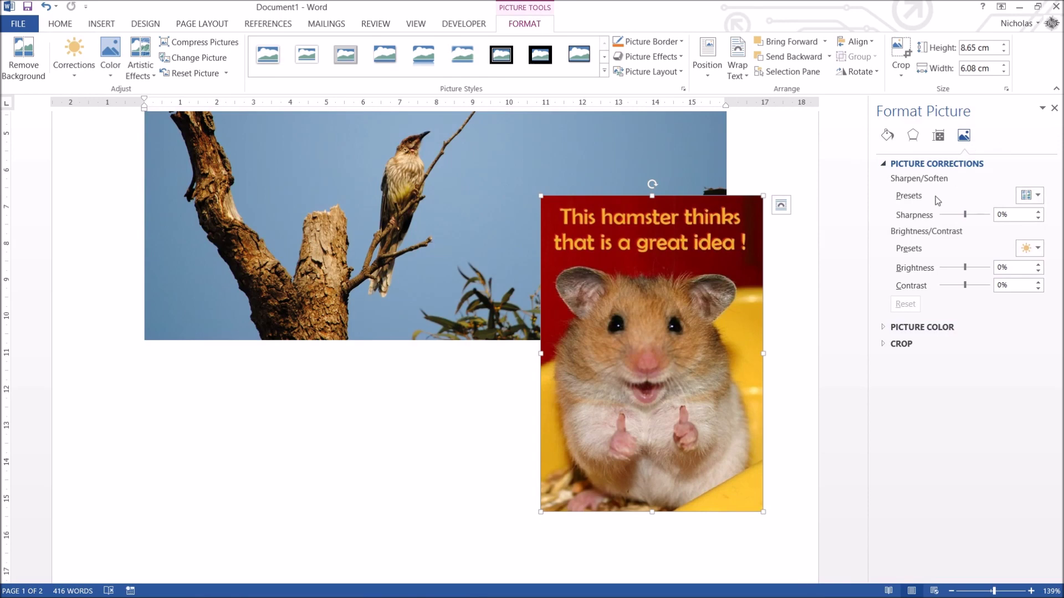
left_click(1032, 247)
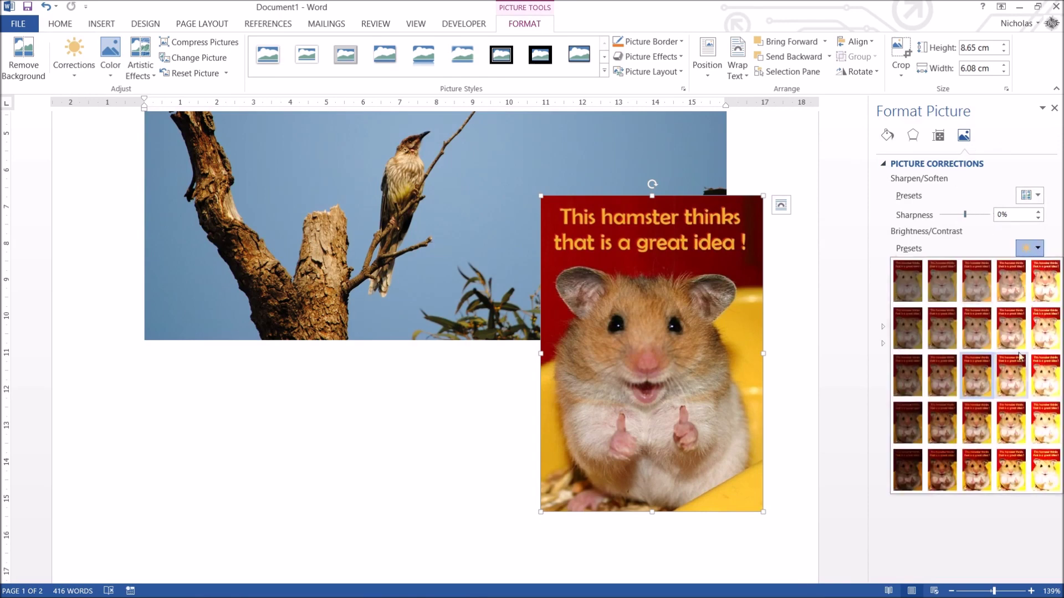
left_click(1049, 235)
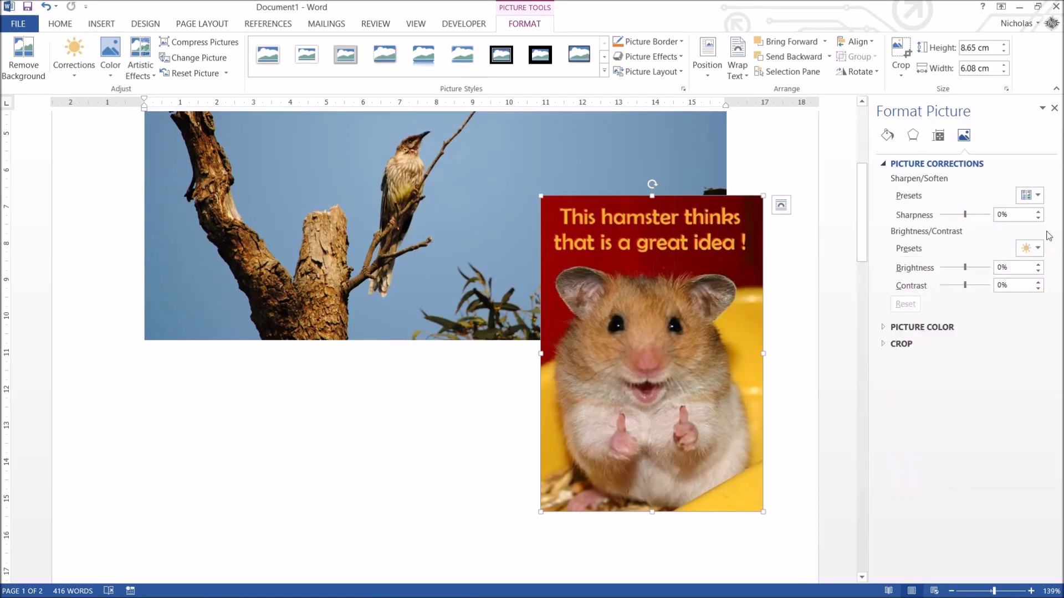
left_click(1054, 108)
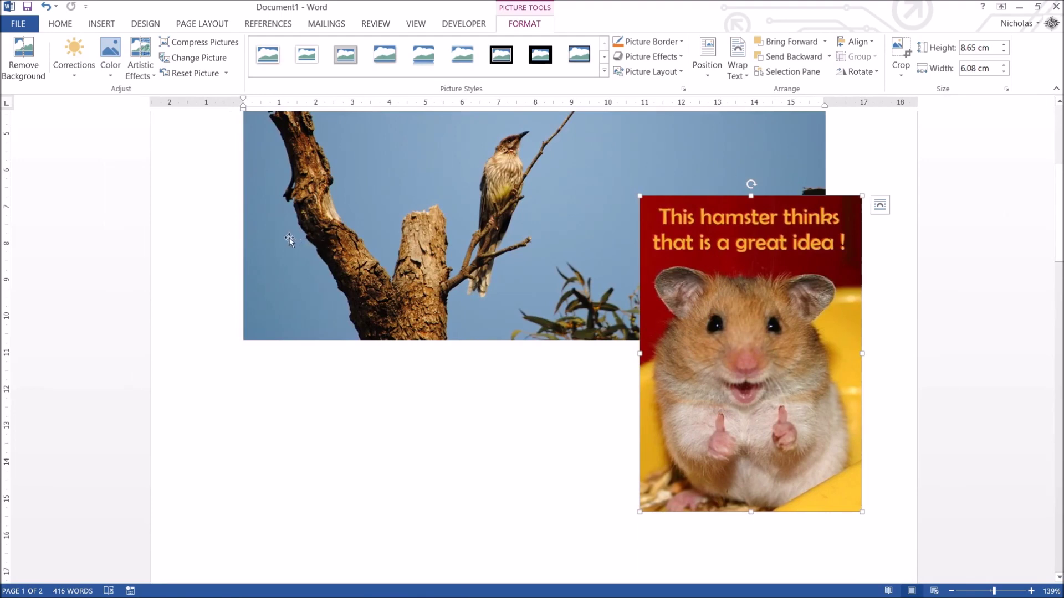
Select the Word logo picture and bring up its Recolor variations.
scroll(413, 351, "down", 15)
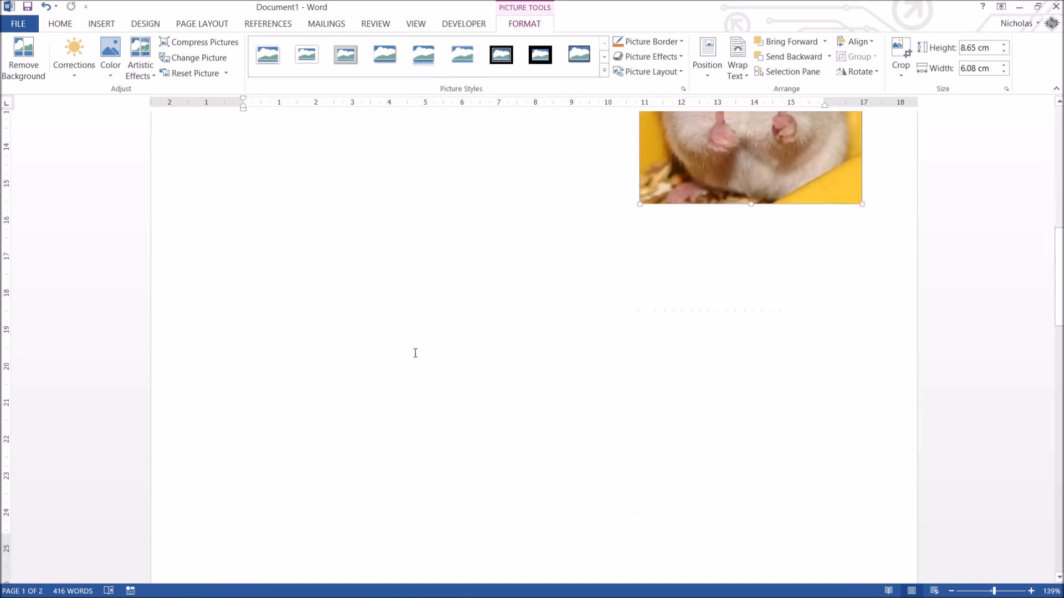
scroll(416, 353, "down", 3)
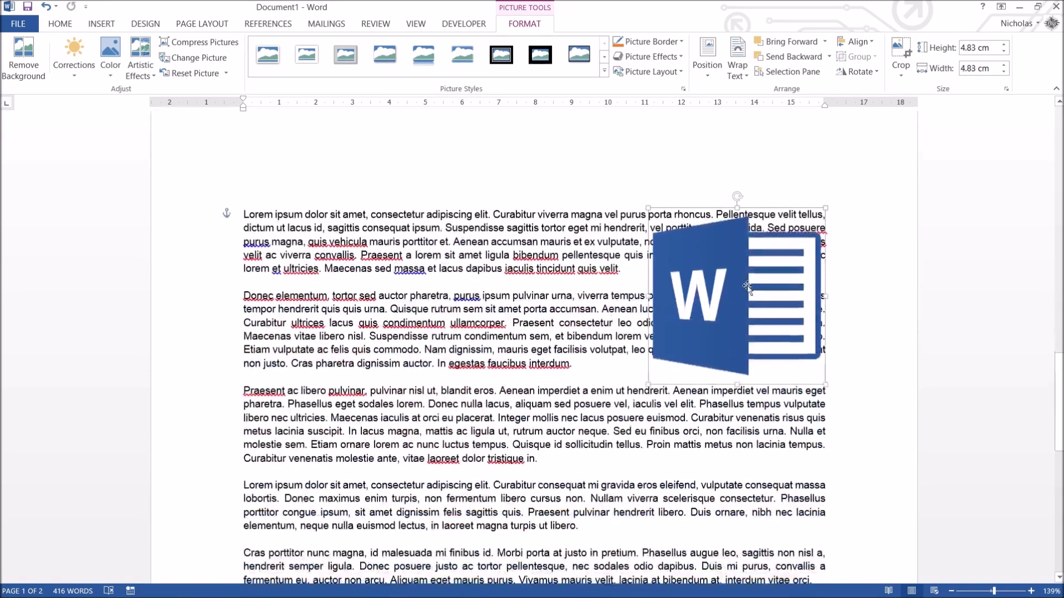
left_click(742, 285)
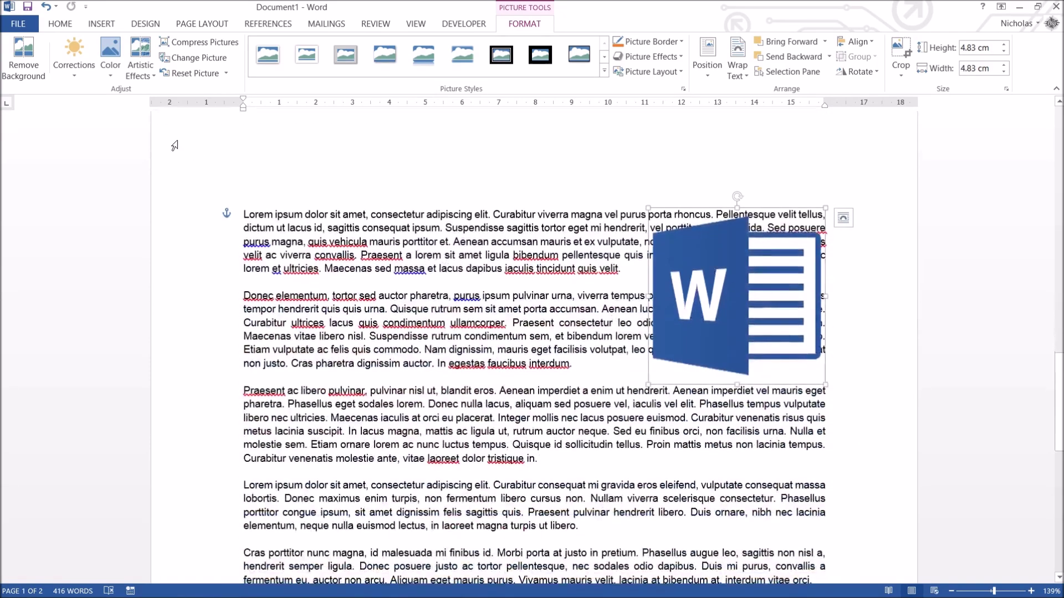
left_click(122, 75)
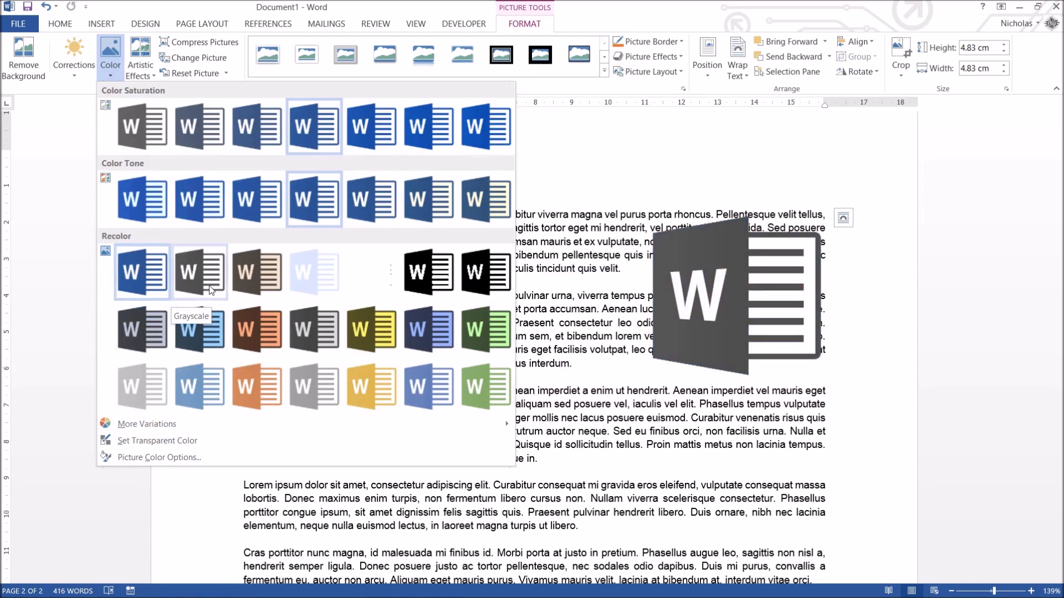
Raise the logo's colour saturation to 130% in Picture Color Options, then close the pane.
mouse_move(146, 426)
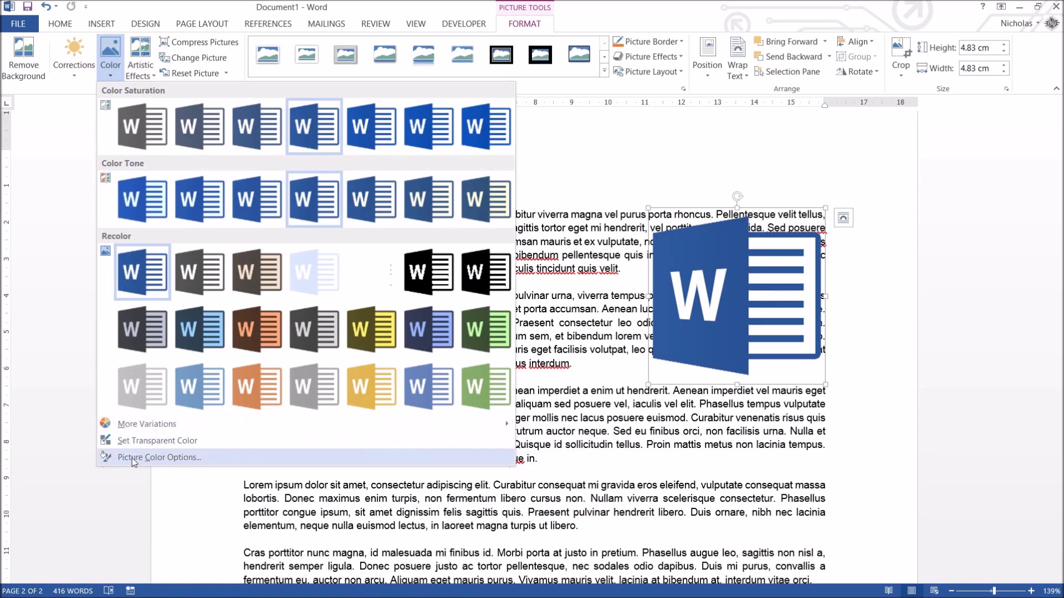
left_click(159, 458)
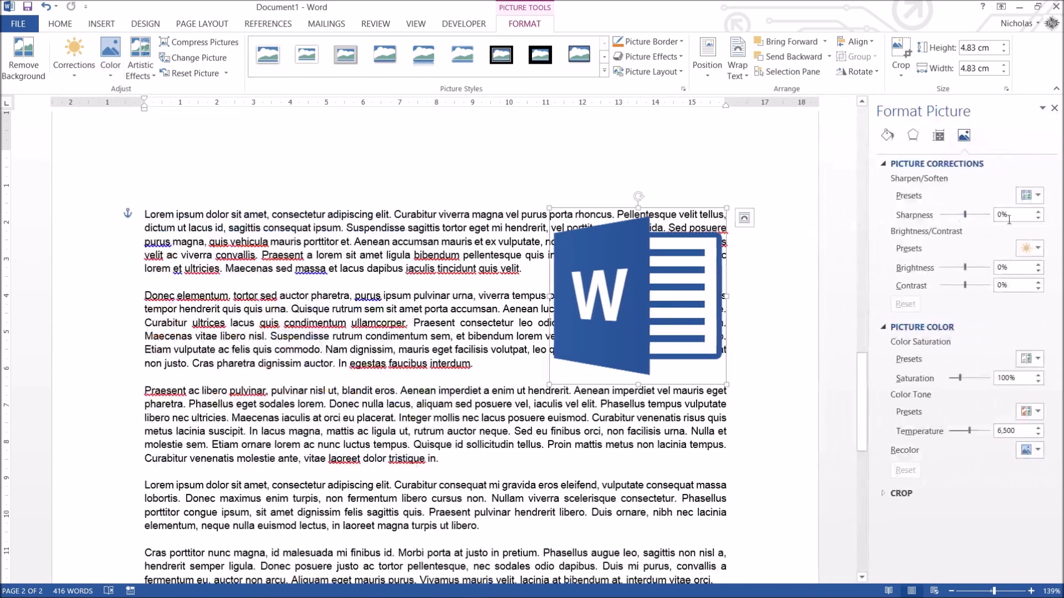
left_click(927, 162)
mouse_move(960, 232)
left_mouse_down()
mouse_move(1001, 230)
mouse_move(908, 232)
mouse_move(961, 231)
left_mouse_up()
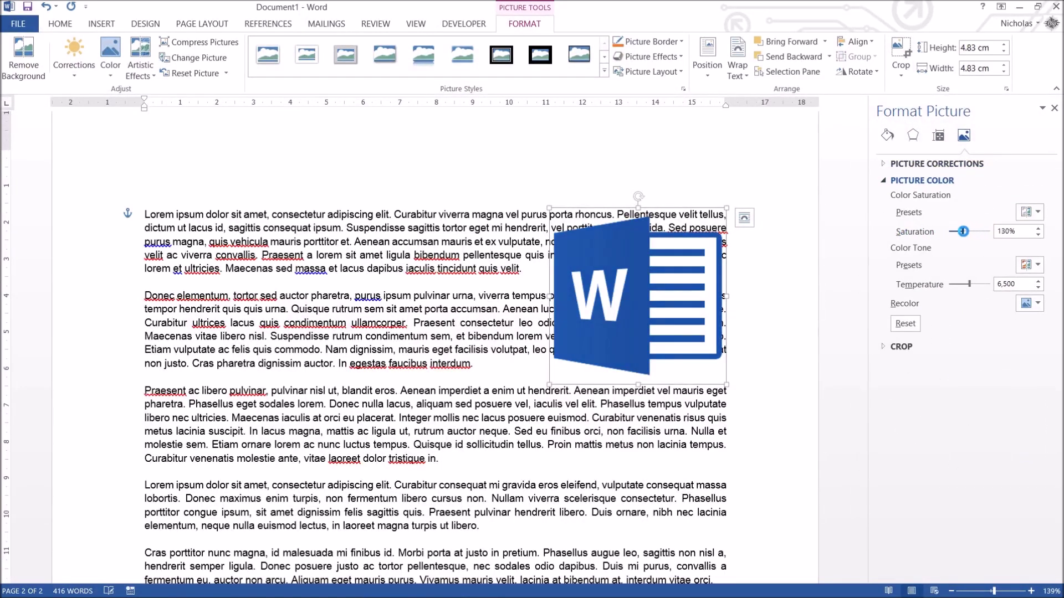
left_click(1054, 108)
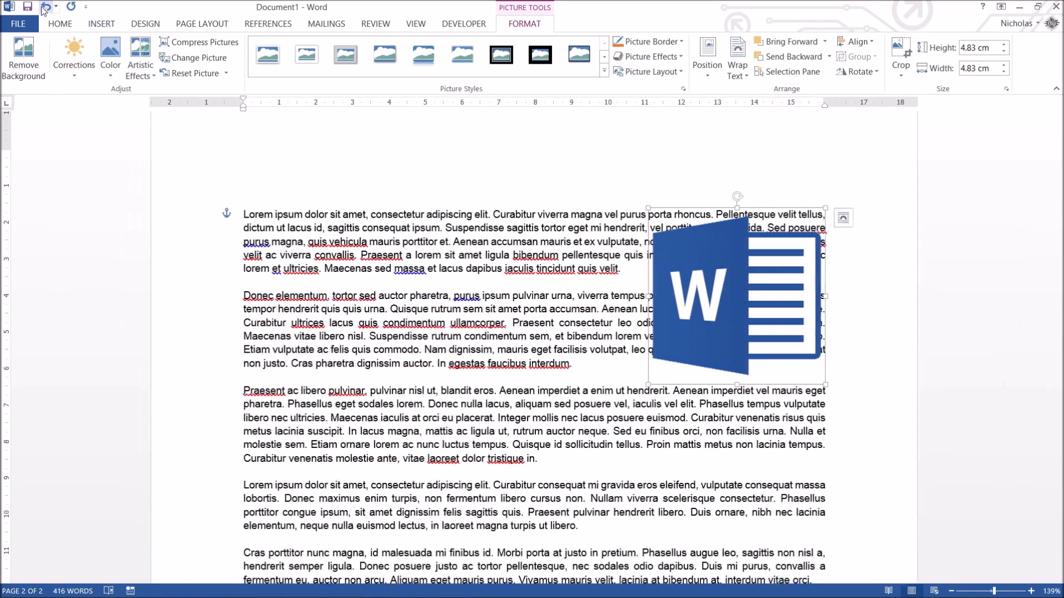
scroll(716, 425, "up", 3)
scroll(716, 425, "down", 2)
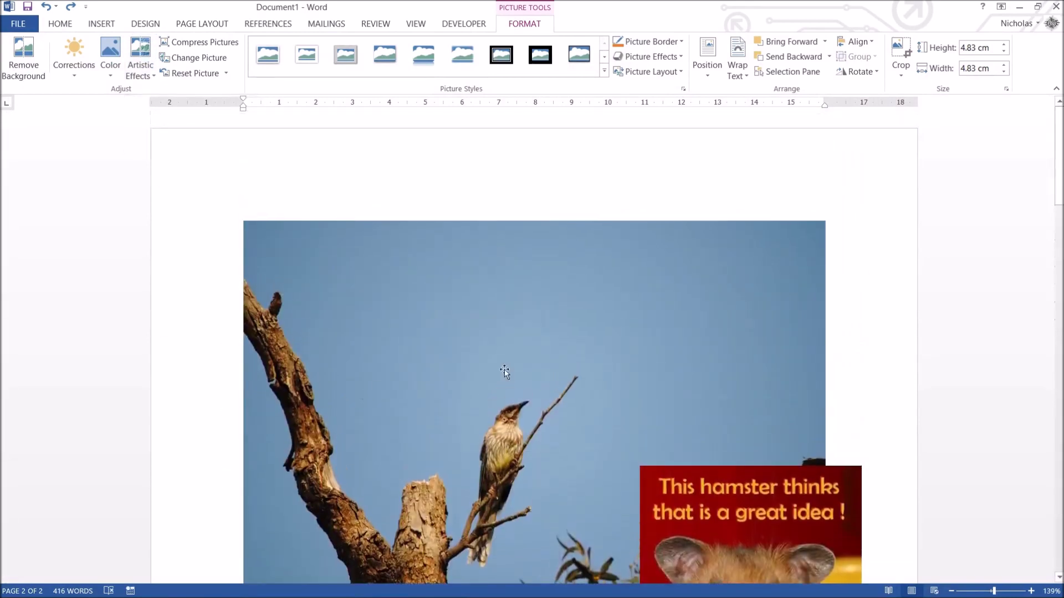
Give the bird photo the Glow Edges artistic effect, then reset the picture's formatting.
left_click(504, 369)
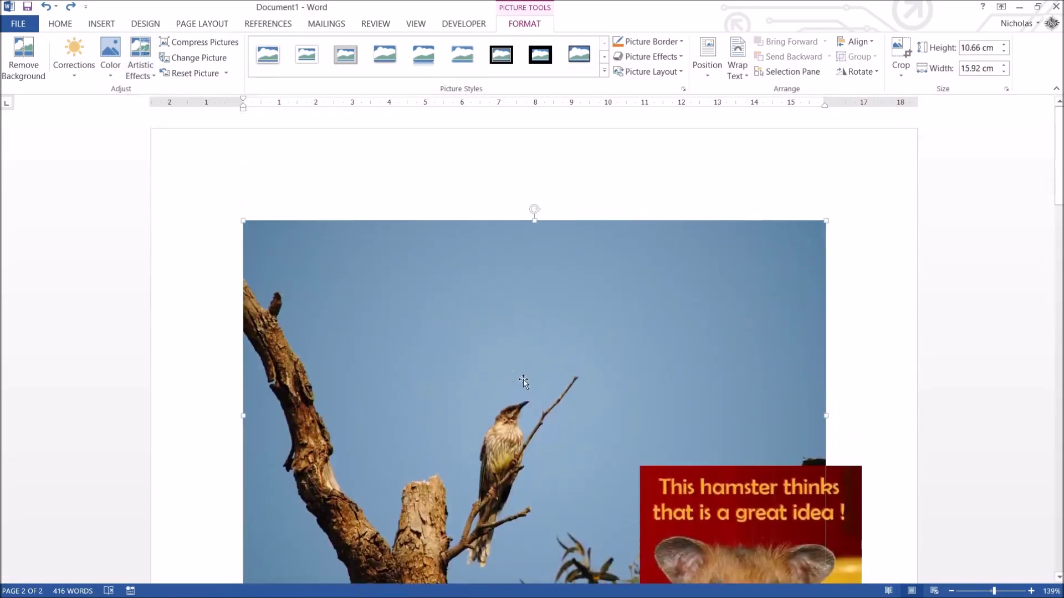
scroll(523, 379, "down", 3)
scroll(524, 374, "up", 1)
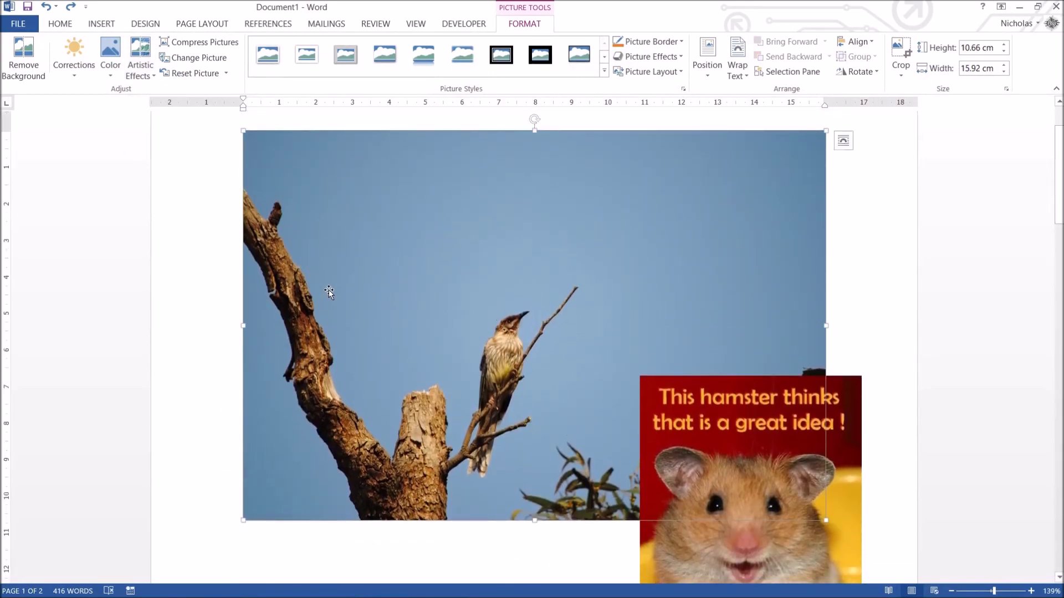
left_click(140, 72)
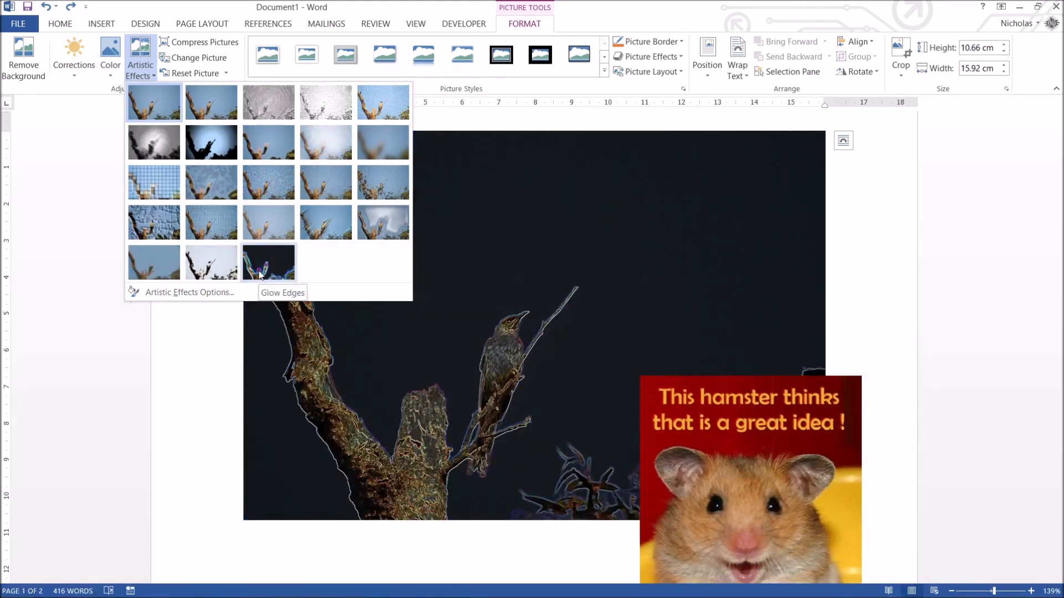
key("Escape")
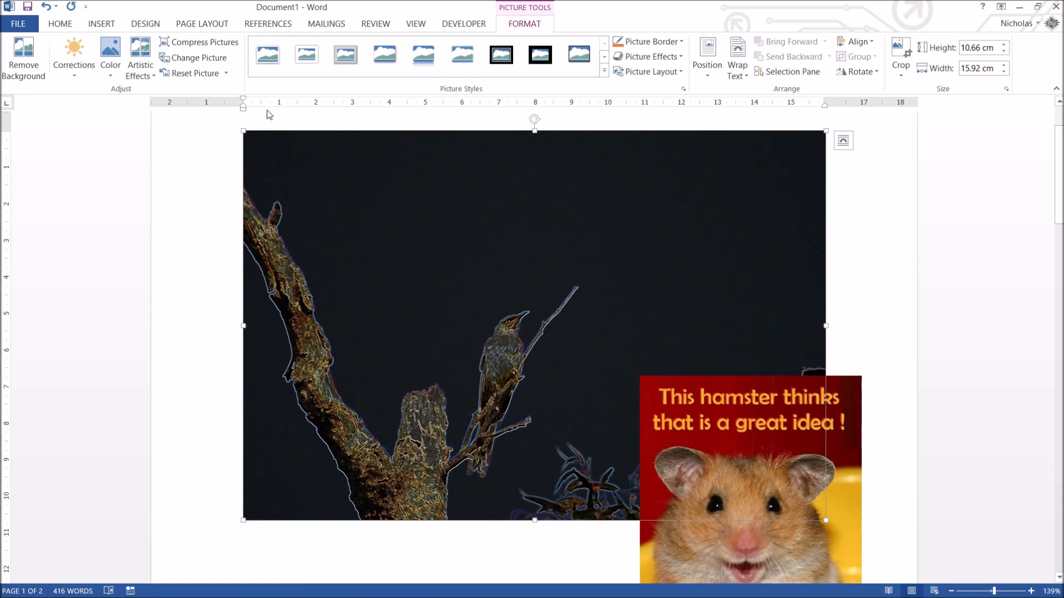
left_click(180, 73)
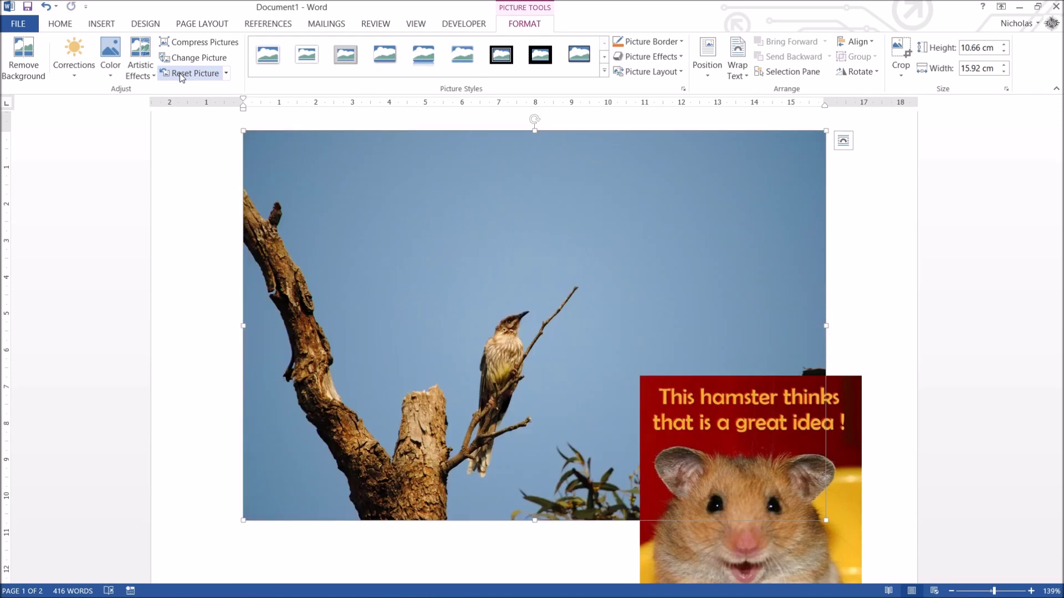
Dismiss the Change Picture options unchanged and apply a white bevelled matte frame style to the photo.
left_click(211, 61)
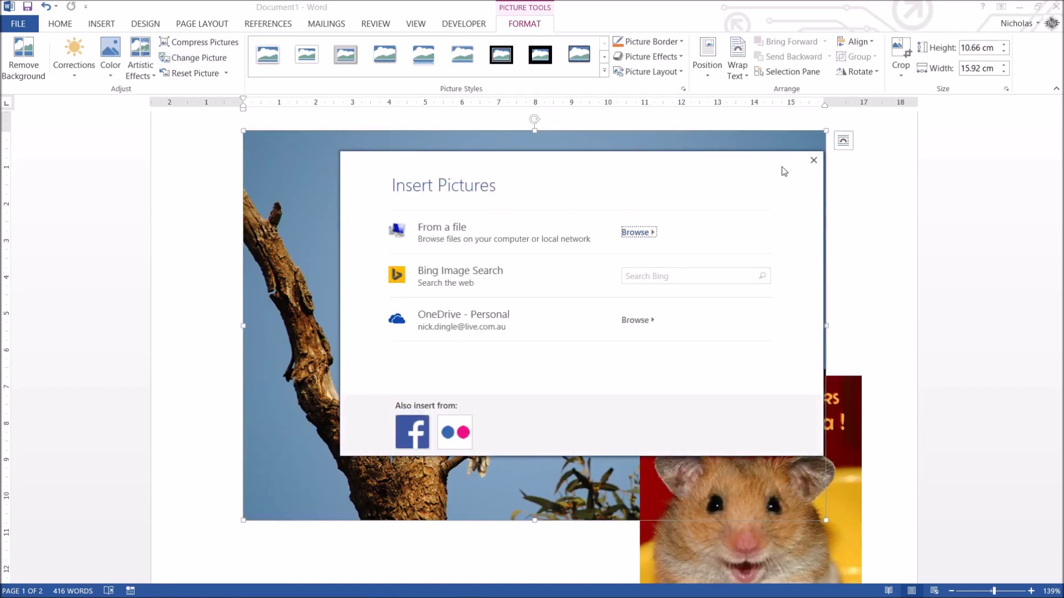
left_click(813, 160)
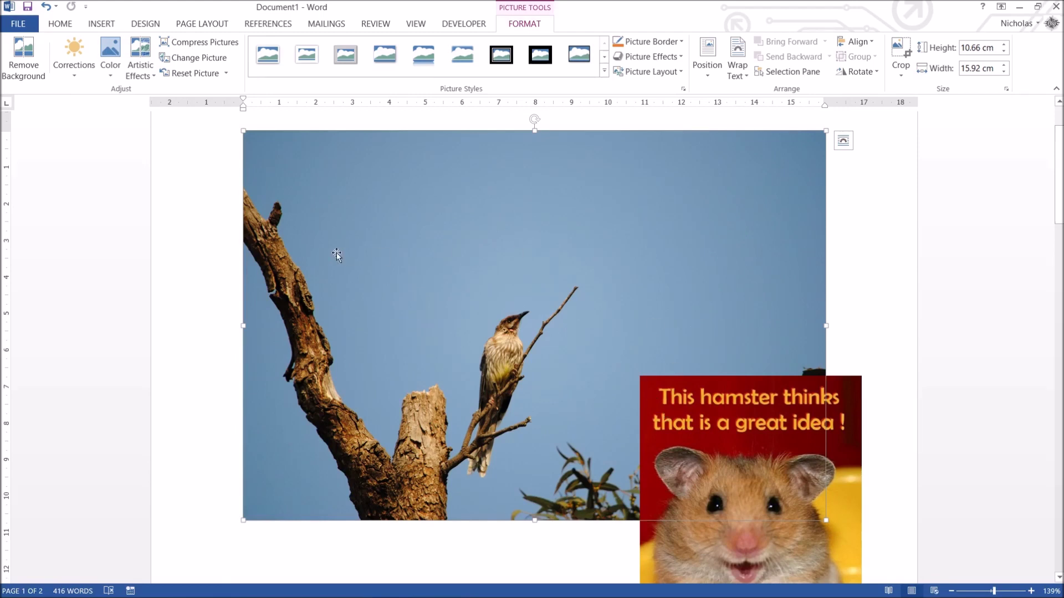
left_click(306, 62)
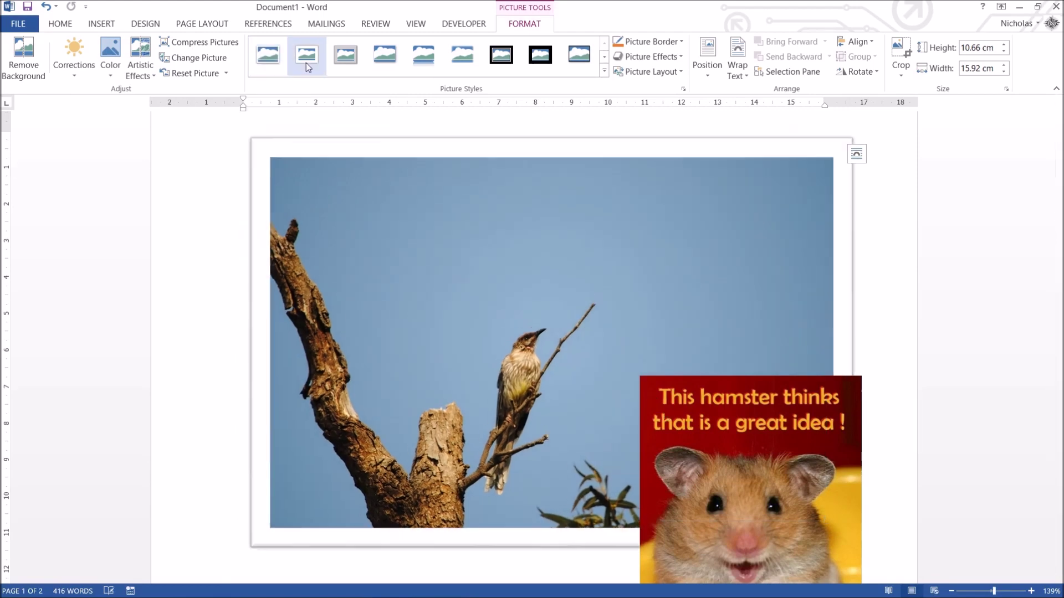
Try the thick black frame and reflected rounded-rectangle styles, then undo both.
left_click(541, 58)
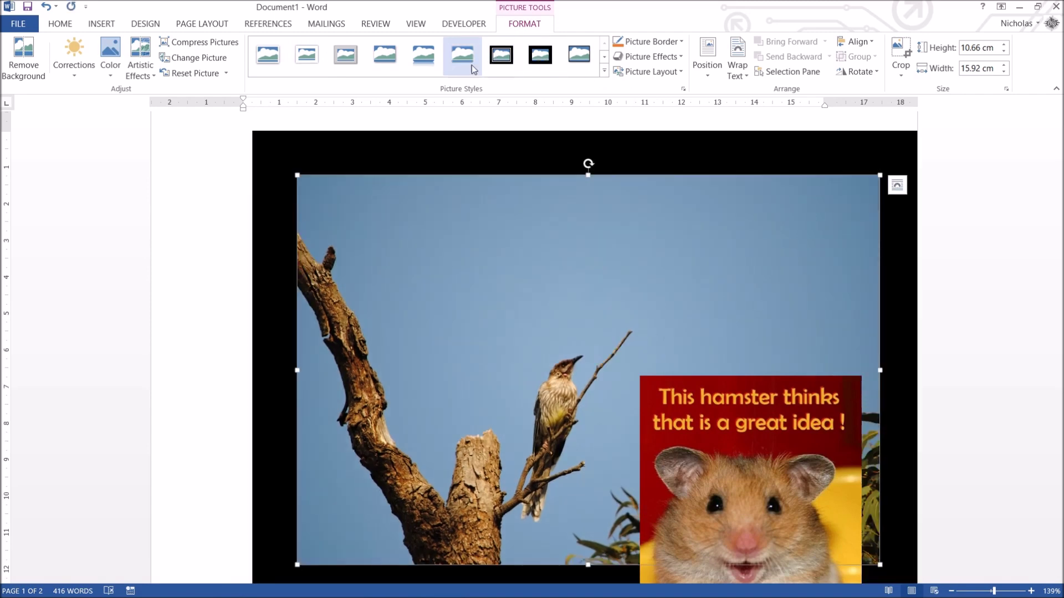
left_click(445, 65)
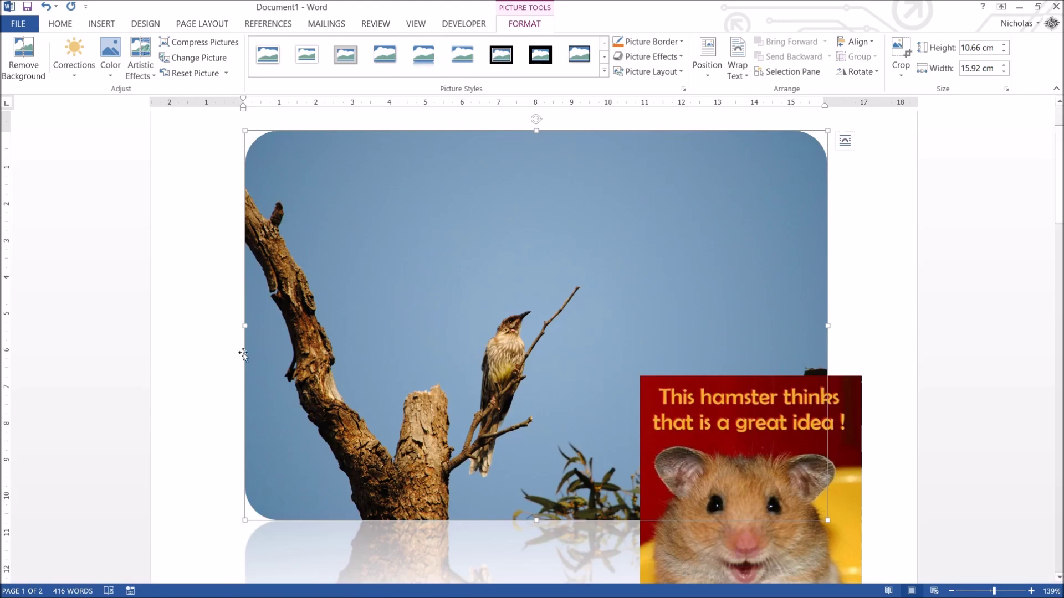
scroll(770, 422, "down", 3)
scroll(410, 229, "up", 6)
scroll(484, 185, "down", 5)
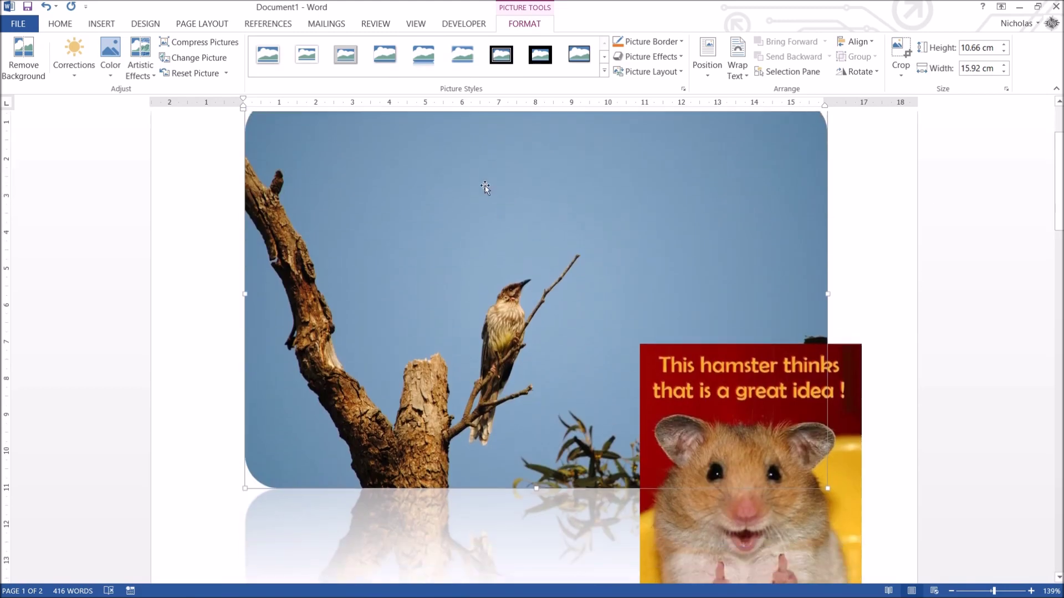
key("ctrl+z")
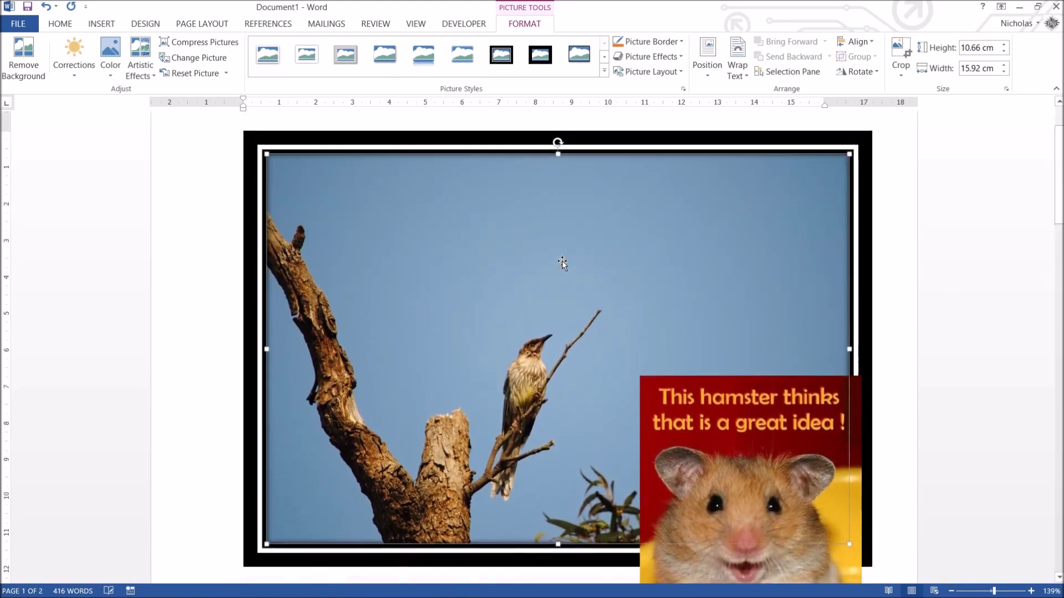
key("ctrl+z")
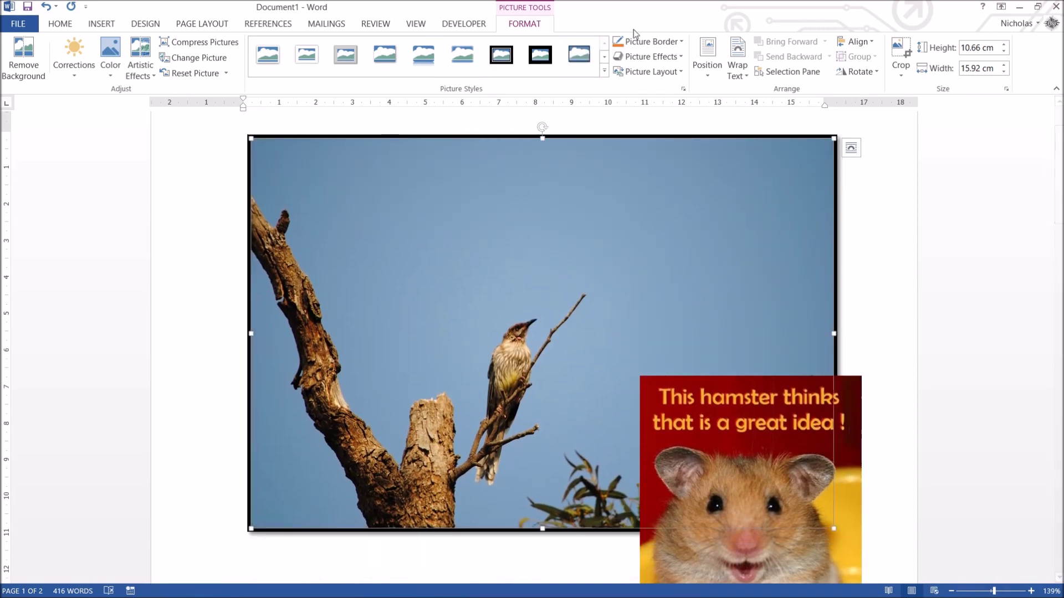
Page through the Picture Styles gallery rows and open the full list, closing it unchanged.
left_click(604, 60)
left_click(605, 57)
left_click(604, 42)
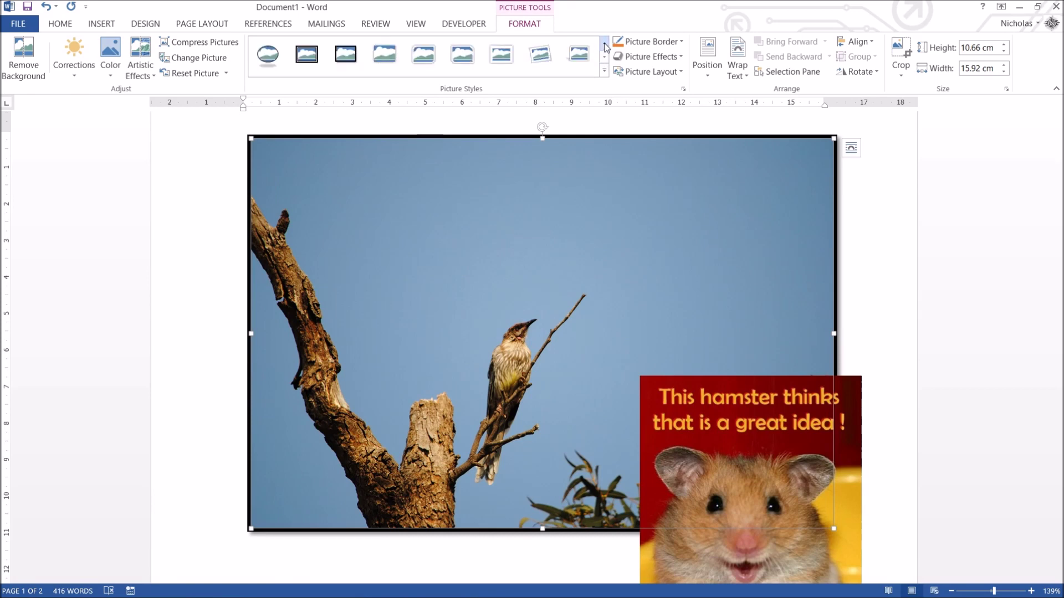
left_click(605, 43)
left_click(605, 43)
left_click(605, 43)
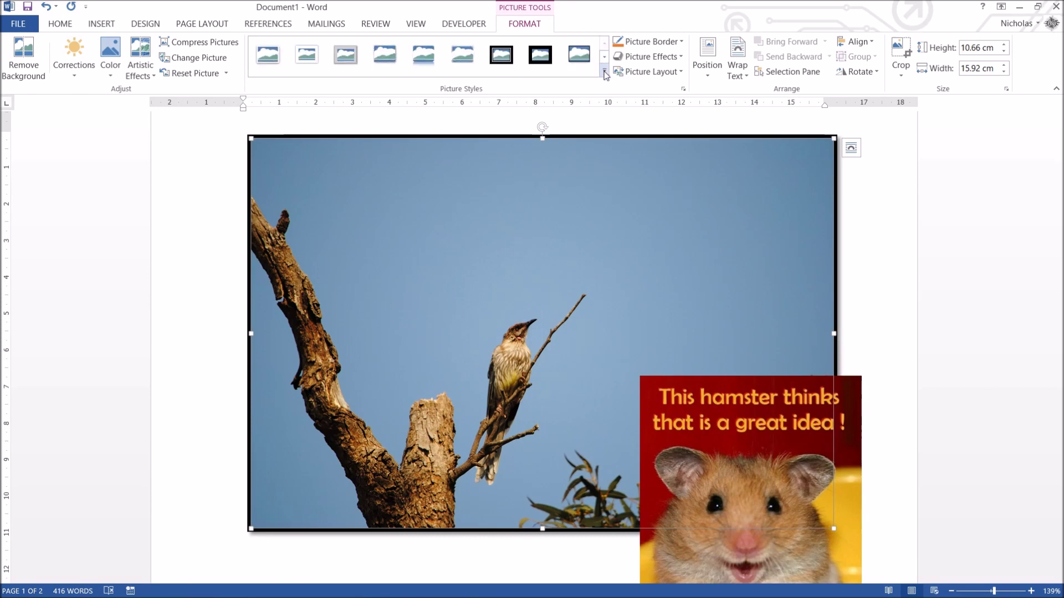
left_click(604, 70)
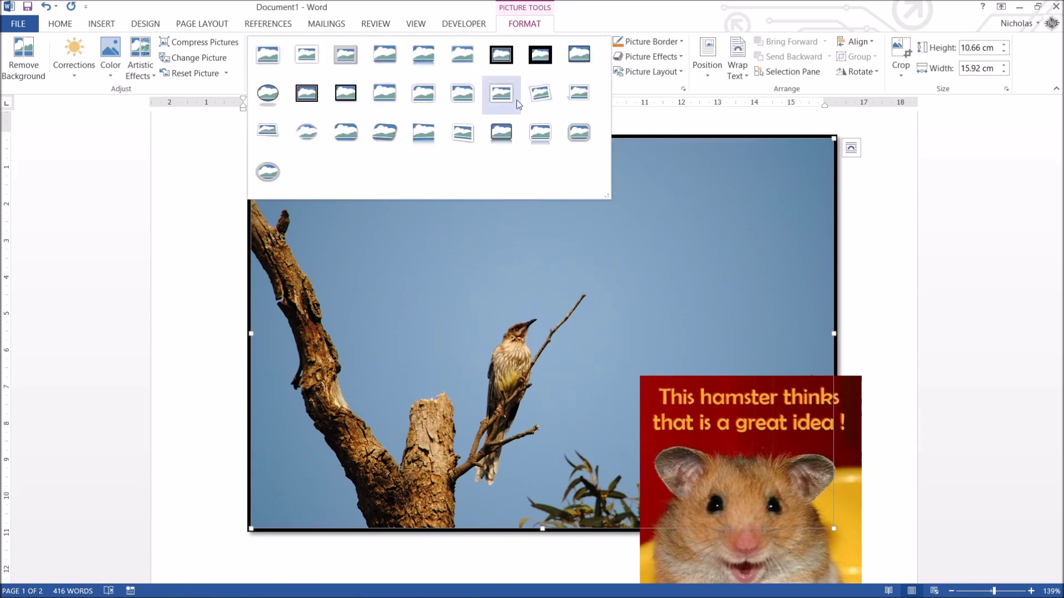
left_click(660, 11)
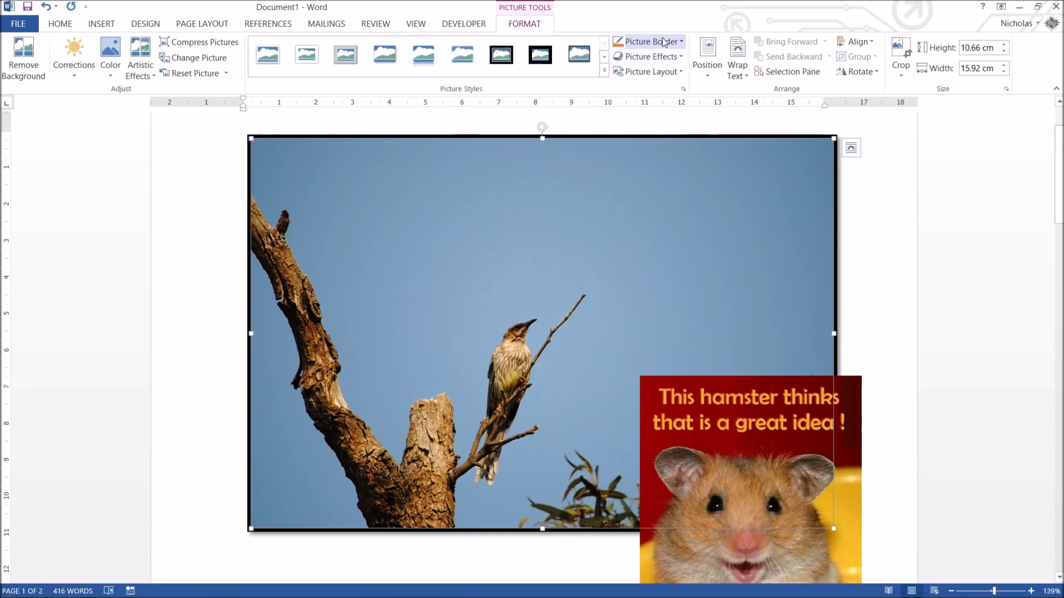
Give the bird photo a thick 6 pt orange dashed border.
left_click(663, 37)
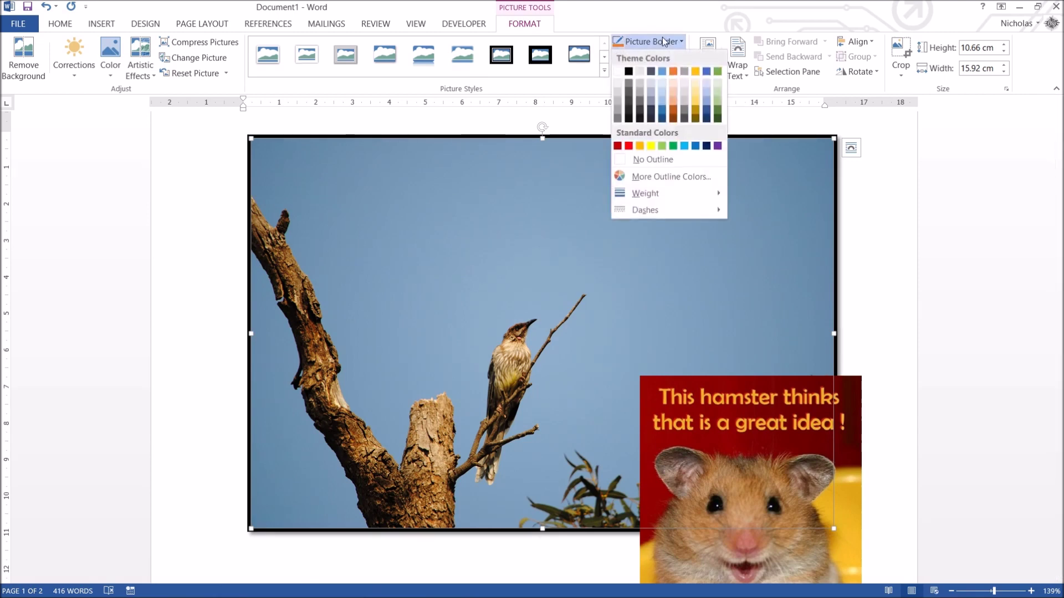
left_click(674, 72)
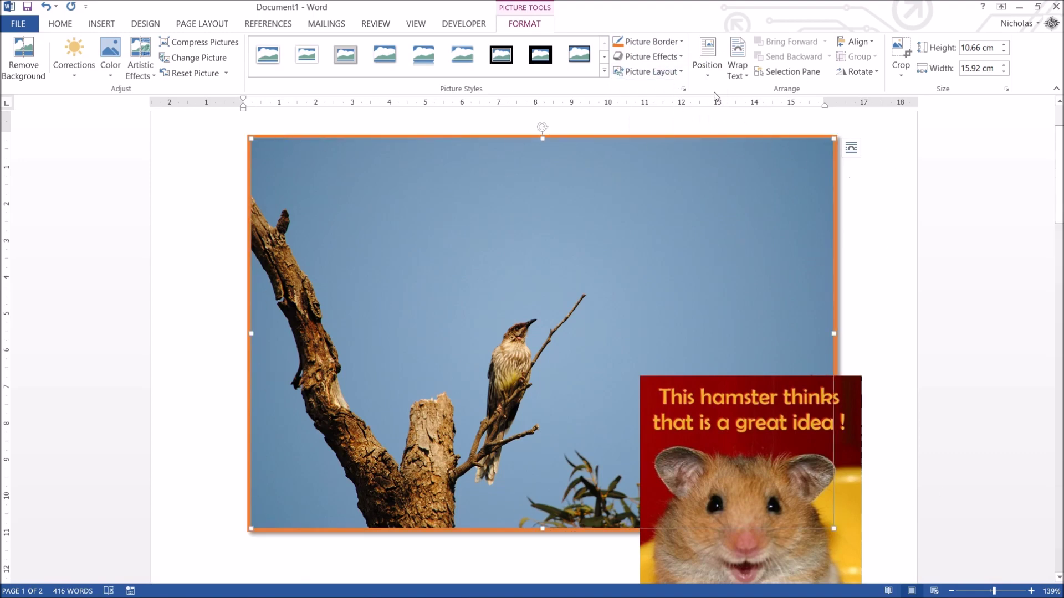
left_click(674, 40)
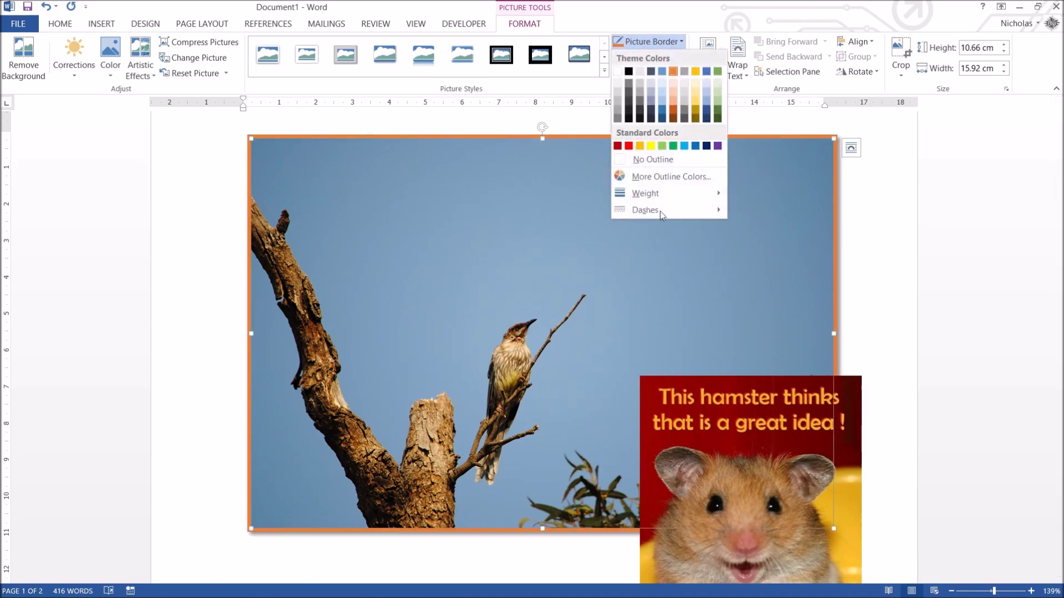
mouse_move(676, 191)
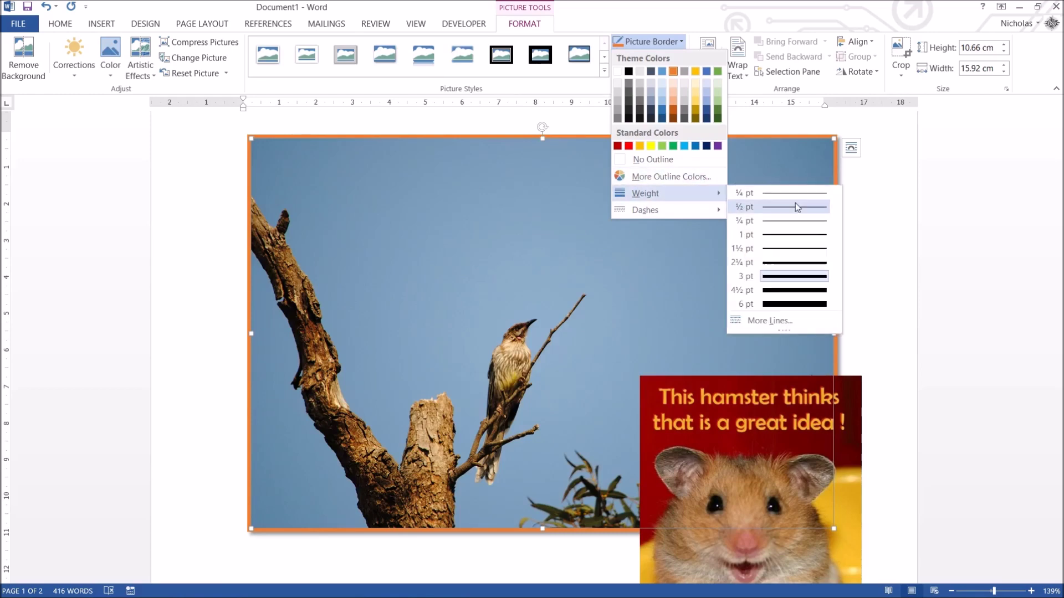
left_click(796, 304)
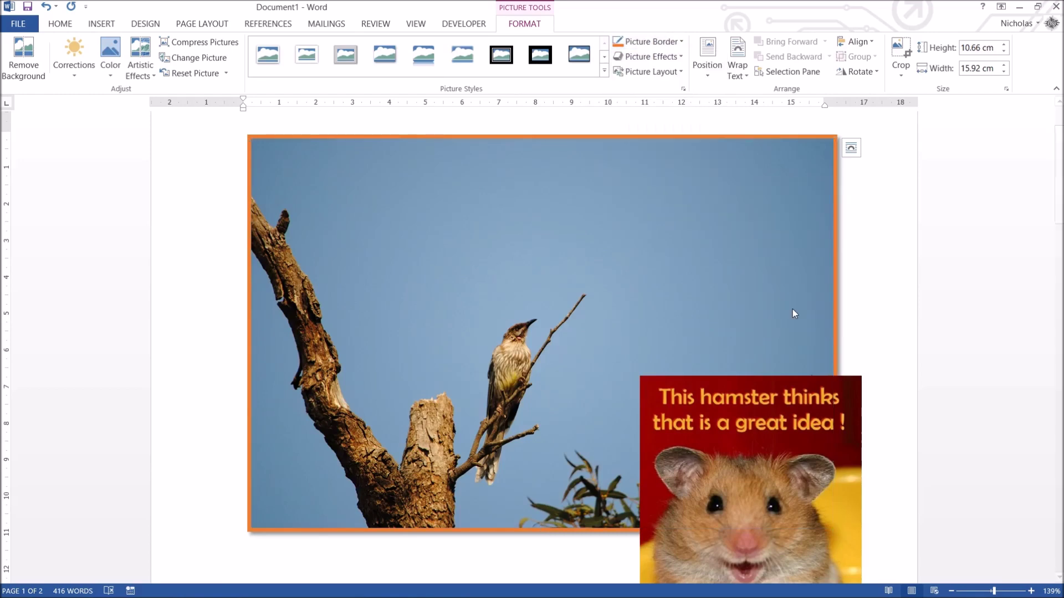
left_click(655, 40)
mouse_move(665, 211)
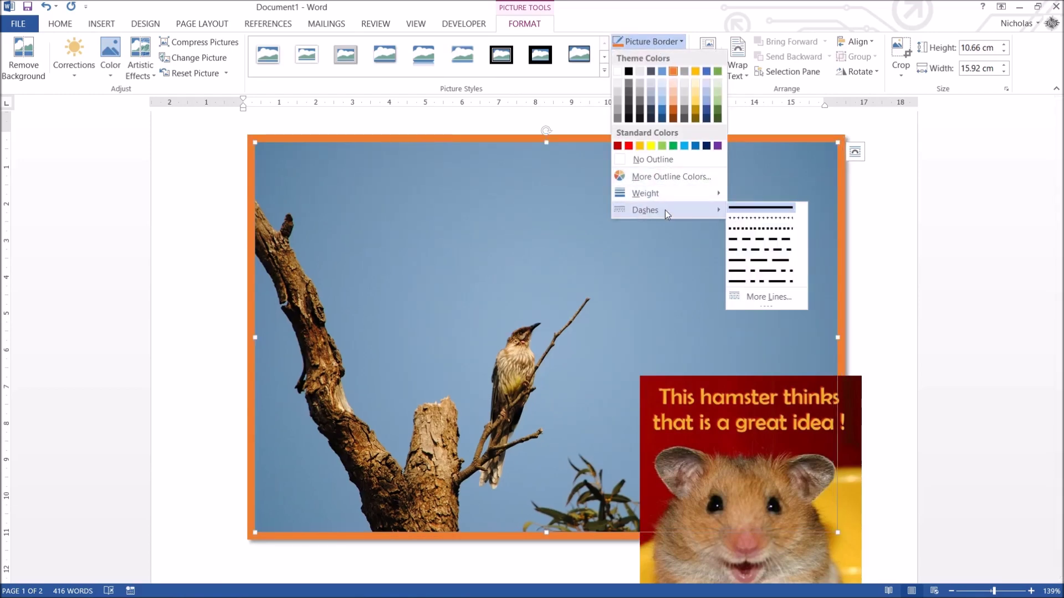
left_click(779, 262)
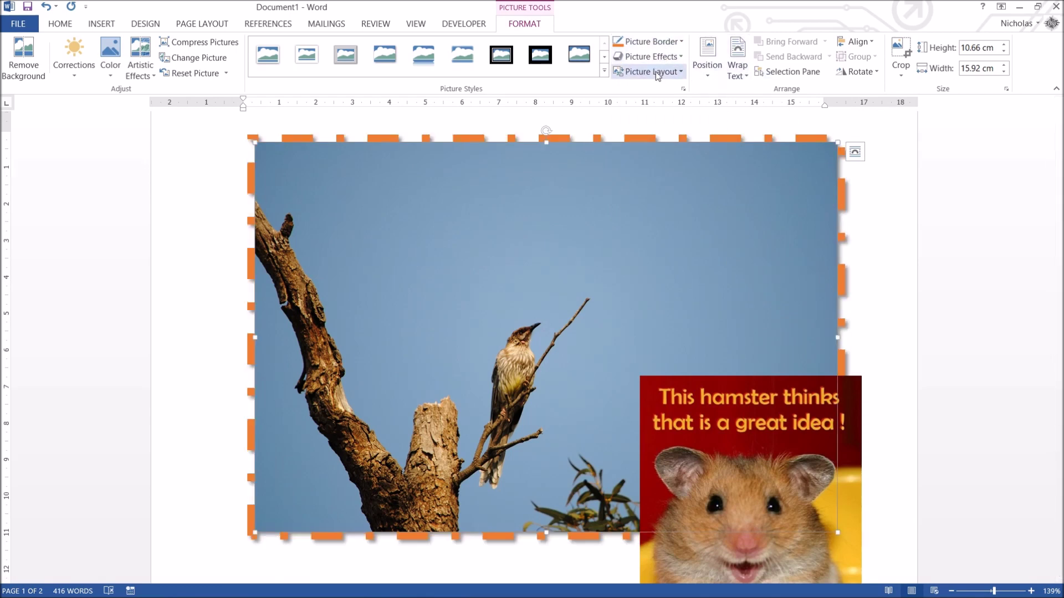
left_click(666, 58)
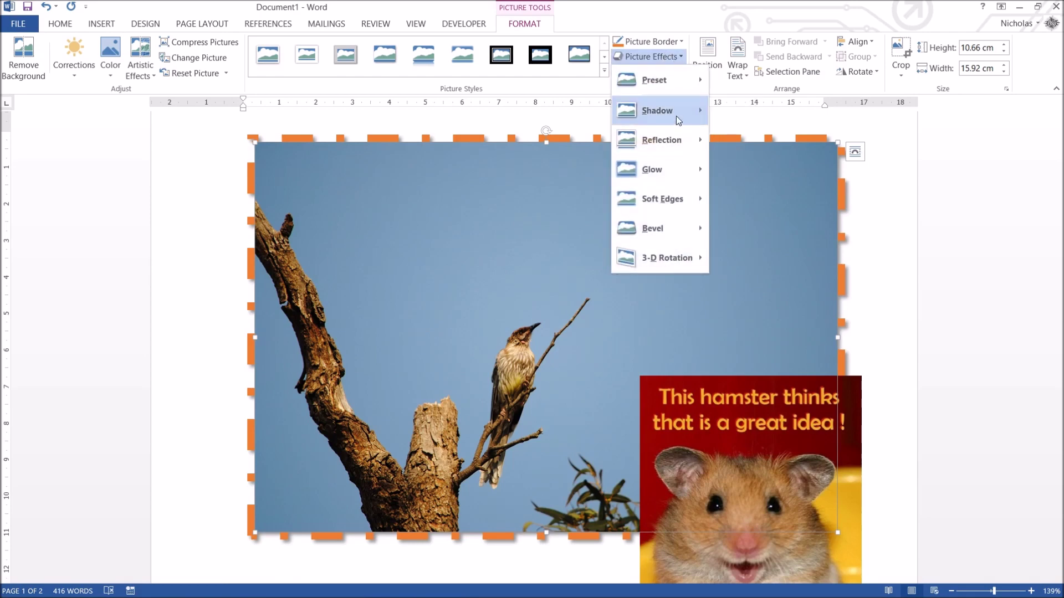
Add a reflection variation beneath the bird photo.
mouse_move(676, 124)
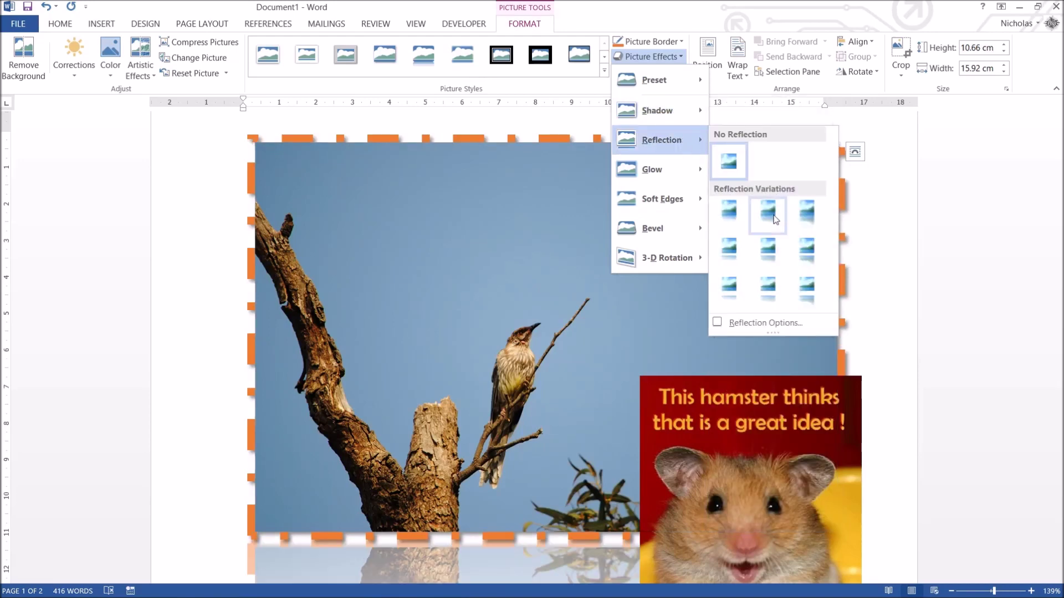
left_click(785, 331)
scroll(853, 336, "down", 4)
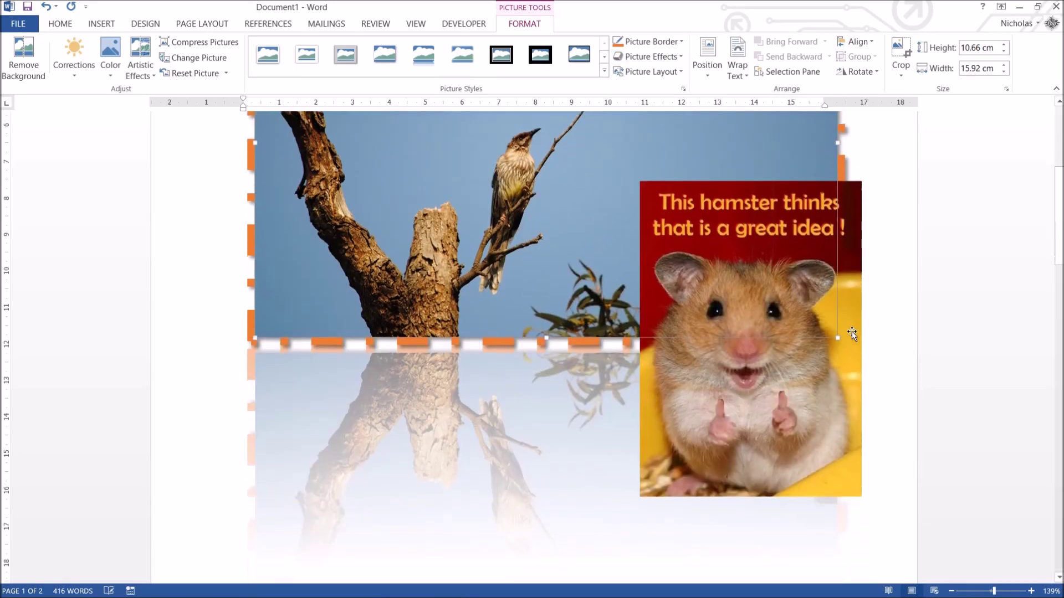
scroll(740, 433, "up", 2)
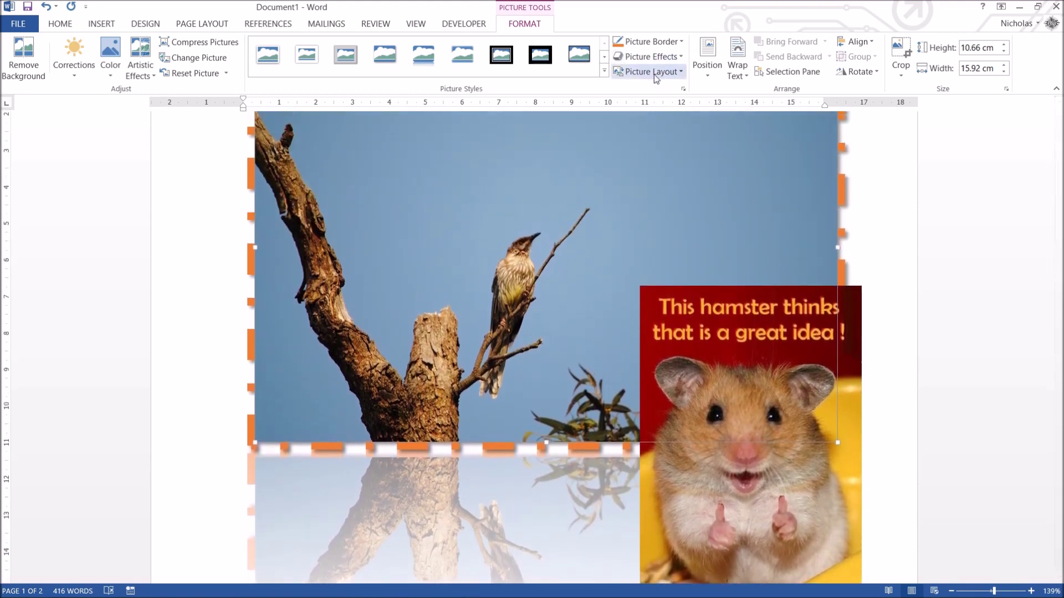
Give the bird photo a bevelled edge from the Bevel effects.
left_click(654, 57)
mouse_move(663, 234)
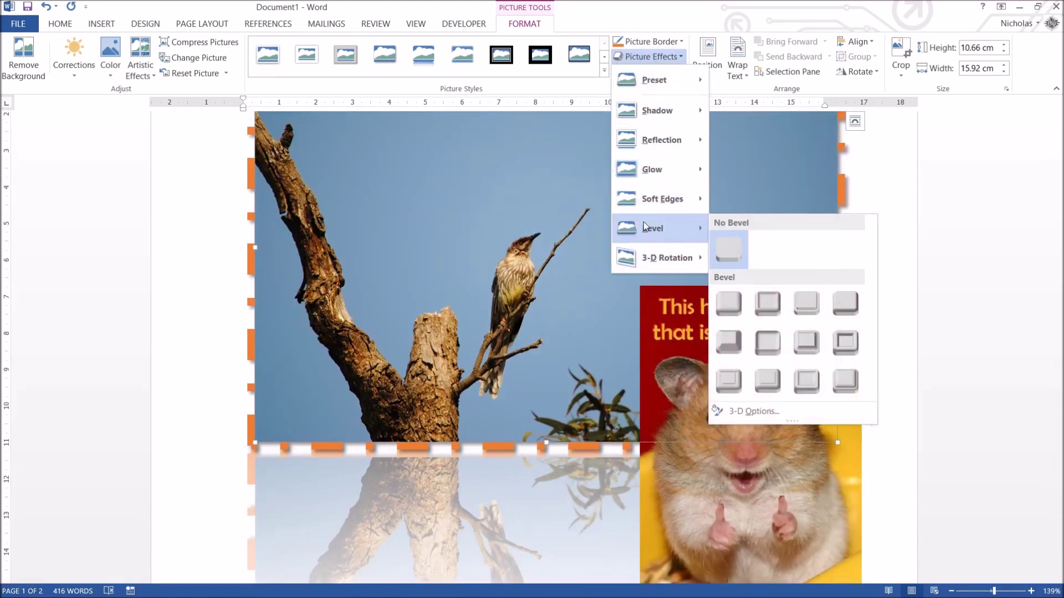
left_click(779, 312)
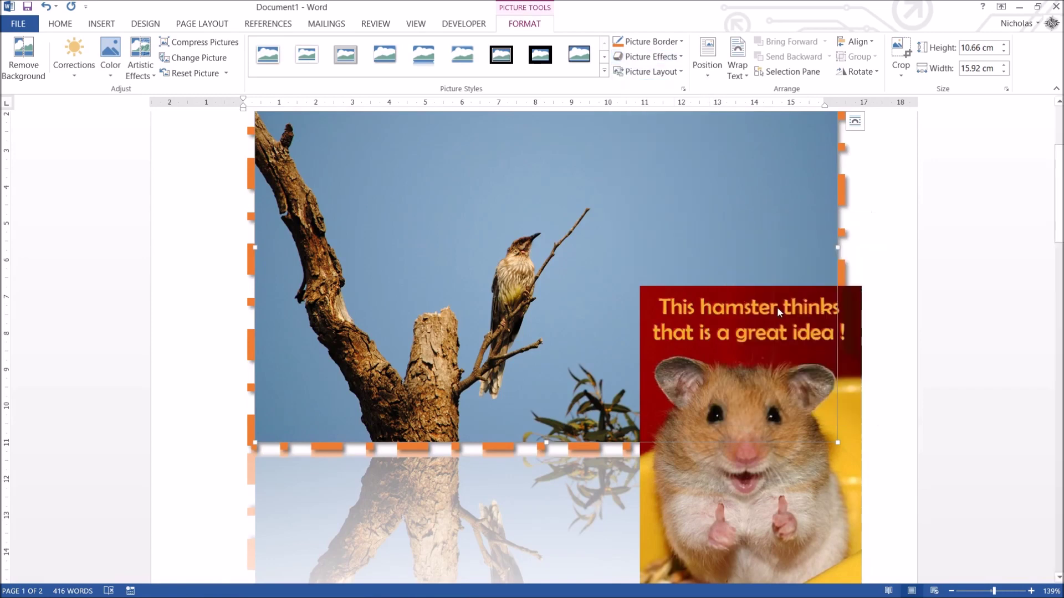
scroll(951, 316, "up", 3)
scroll(951, 313, "down", 2)
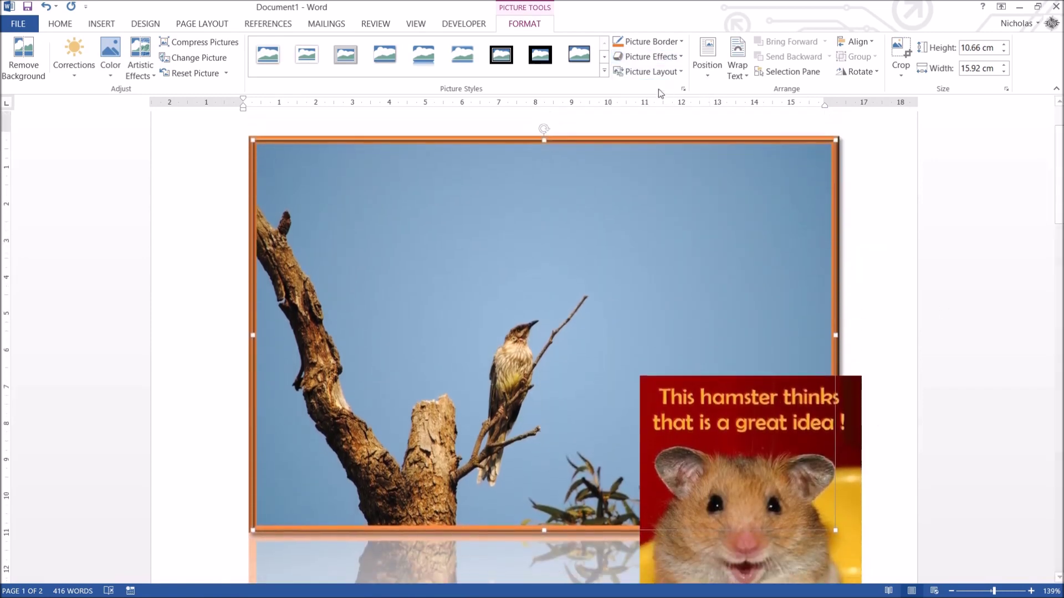
Tilt the bird photo with a Perspective 3-D Rotation preset.
left_click(656, 76)
left_click(650, 57)
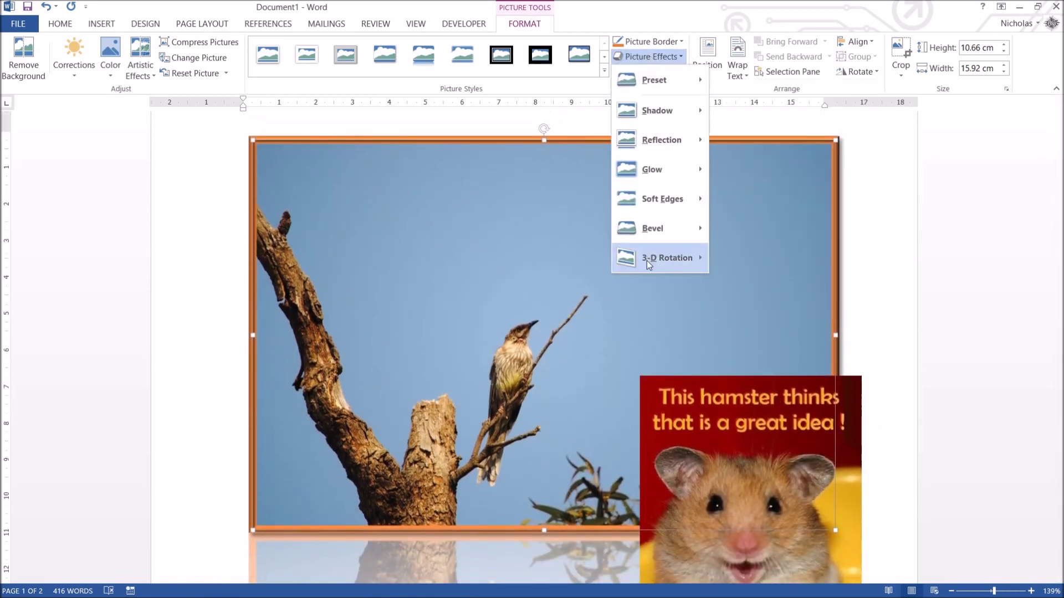
mouse_move(654, 260)
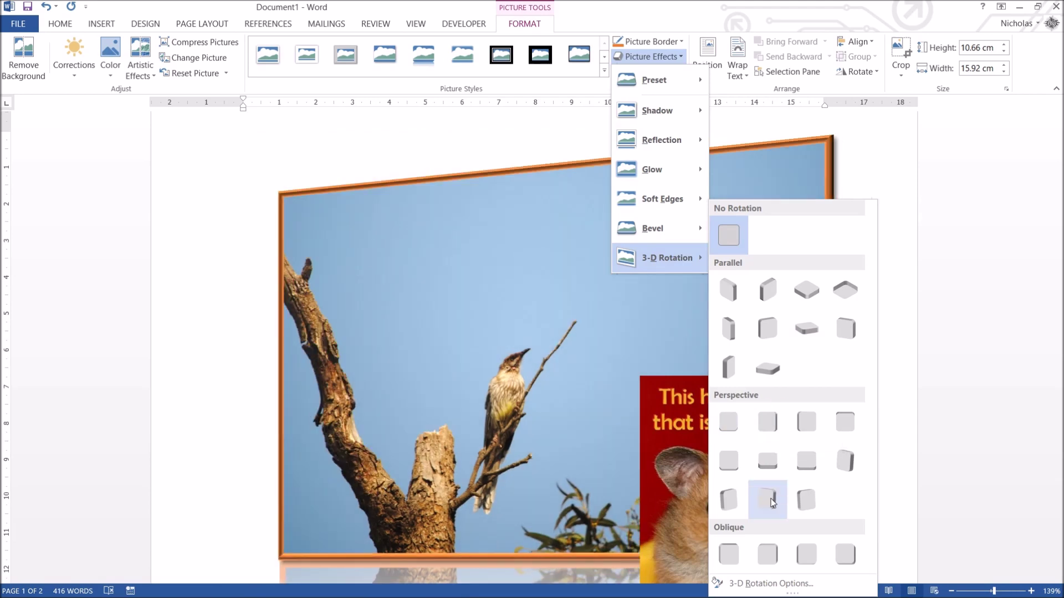
left_click(778, 550)
scroll(932, 354, "down", 1)
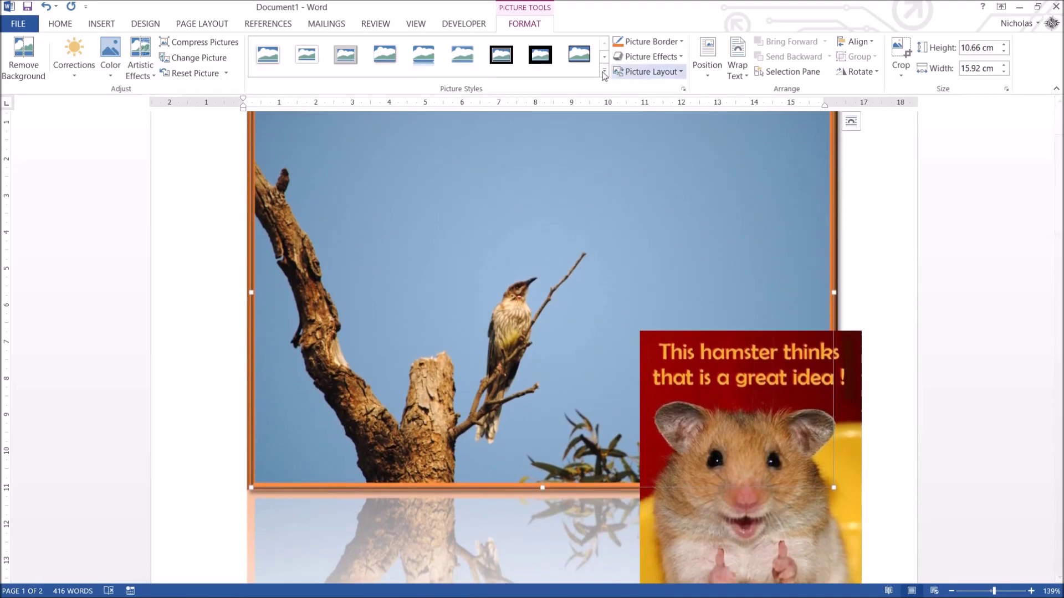
Reset the bird photo to strip its effects, and dismiss the Picture Layout gallery unused.
left_click(196, 76)
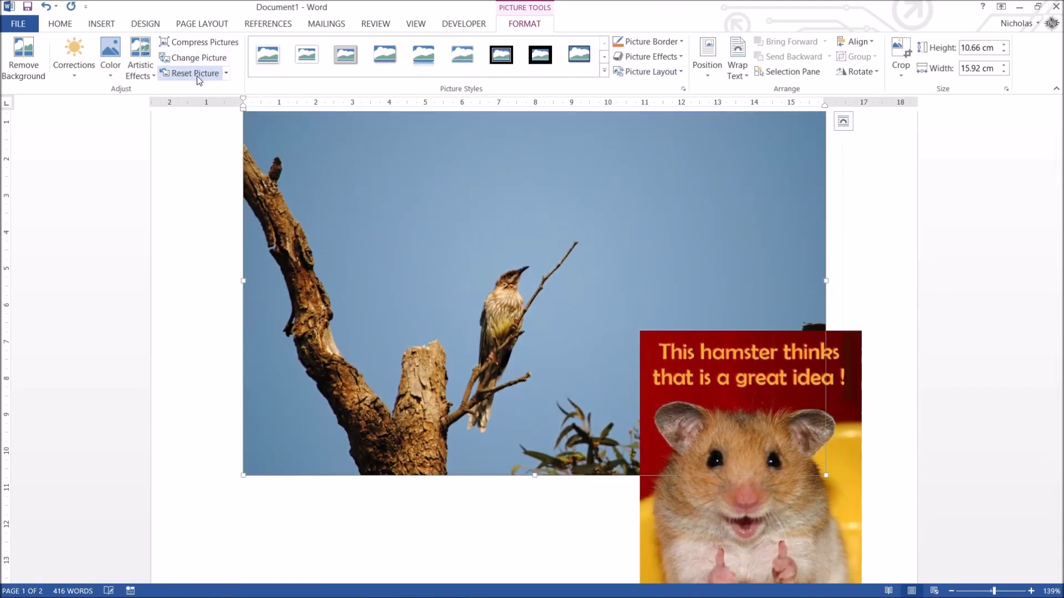
scroll(503, 255, "up", 1)
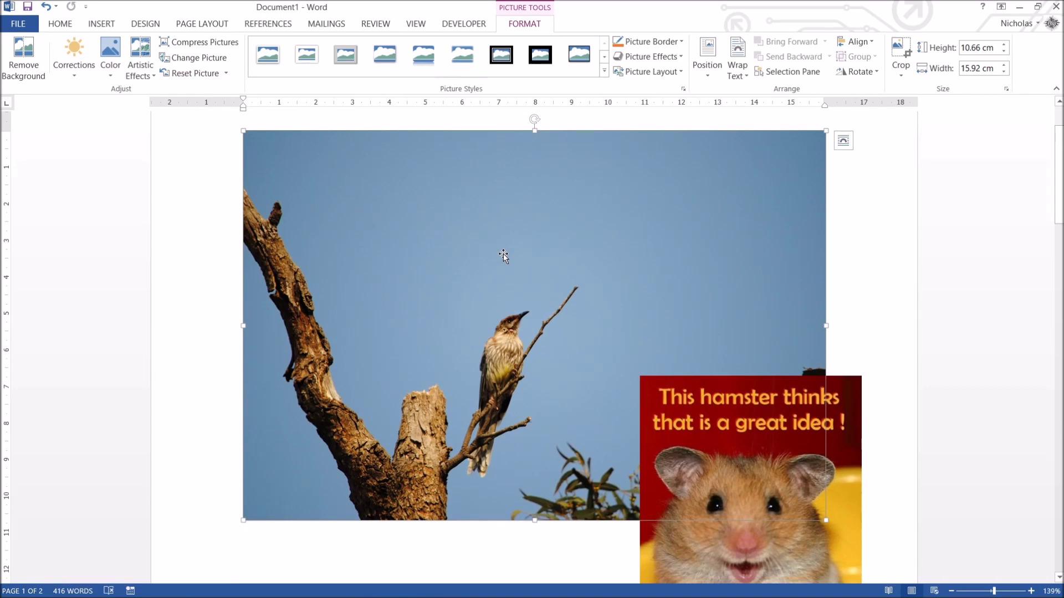
left_click(645, 72)
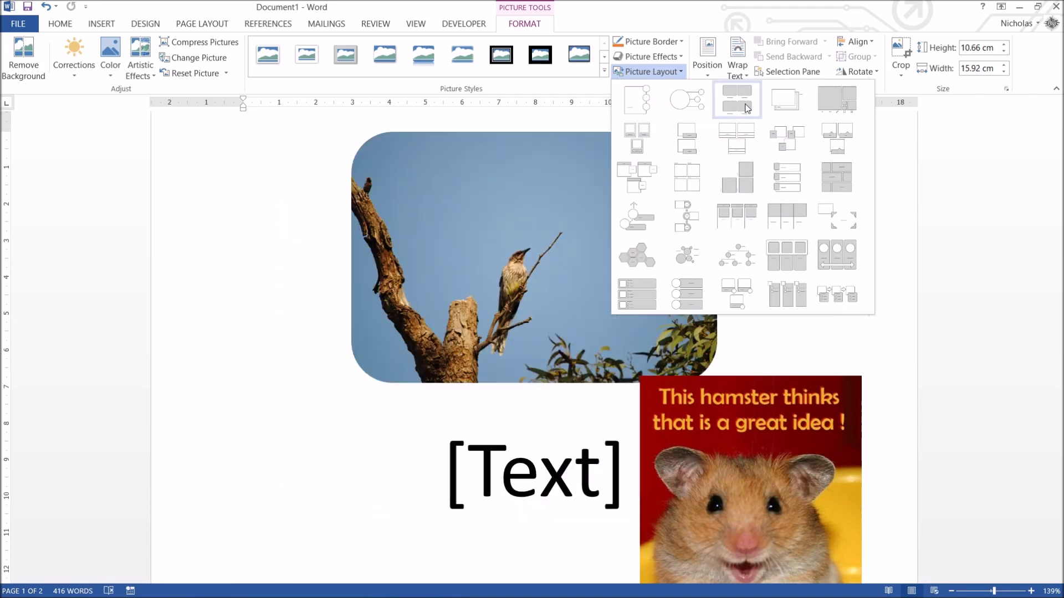
left_click(741, 5)
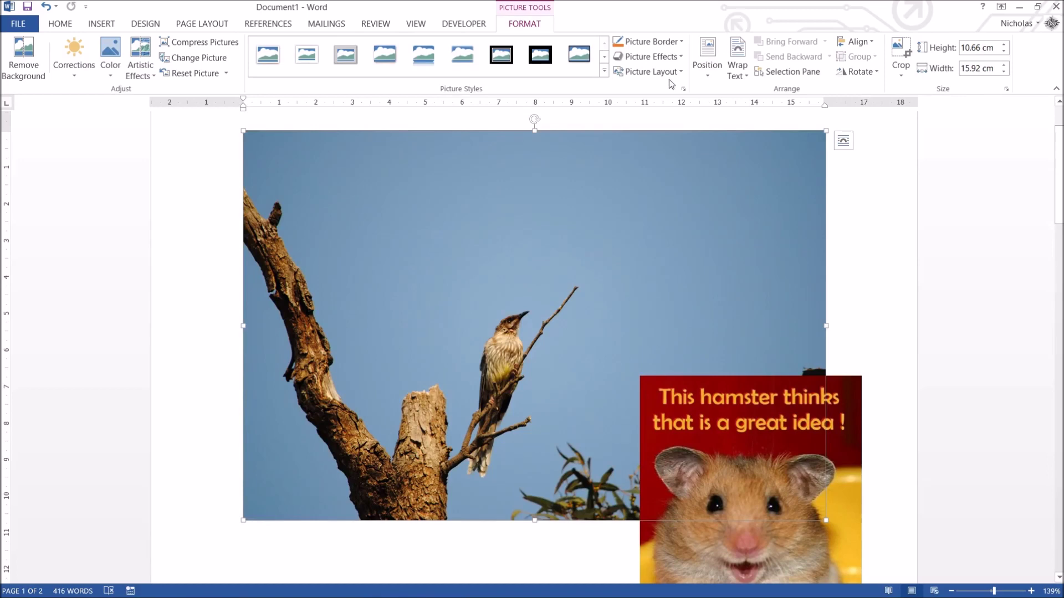
left_click(650, 72)
left_click(721, 5)
left_click(706, 69)
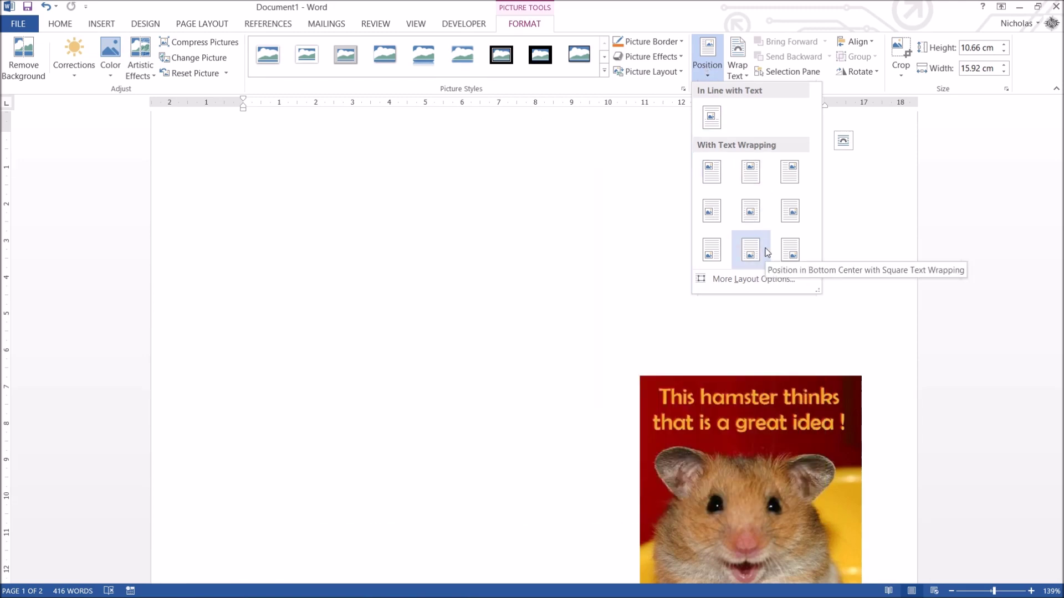
Try Bottom Center and Middle Center, then position the bird photo Top Left with square wrapping.
left_click(767, 252)
scroll(802, 332, "down", 10)
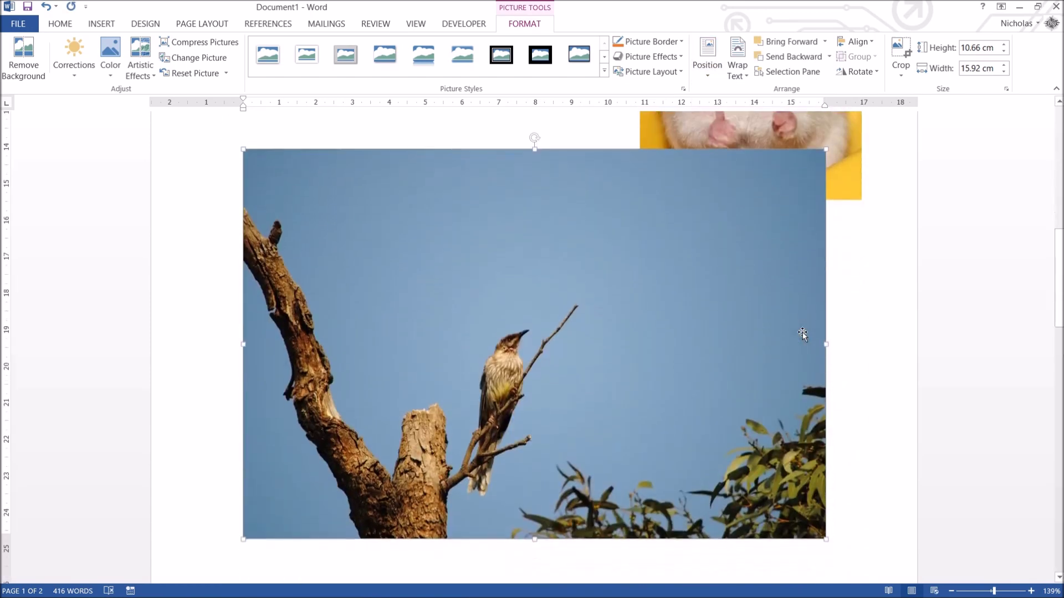
scroll(802, 334, "up", 5)
left_click(707, 55)
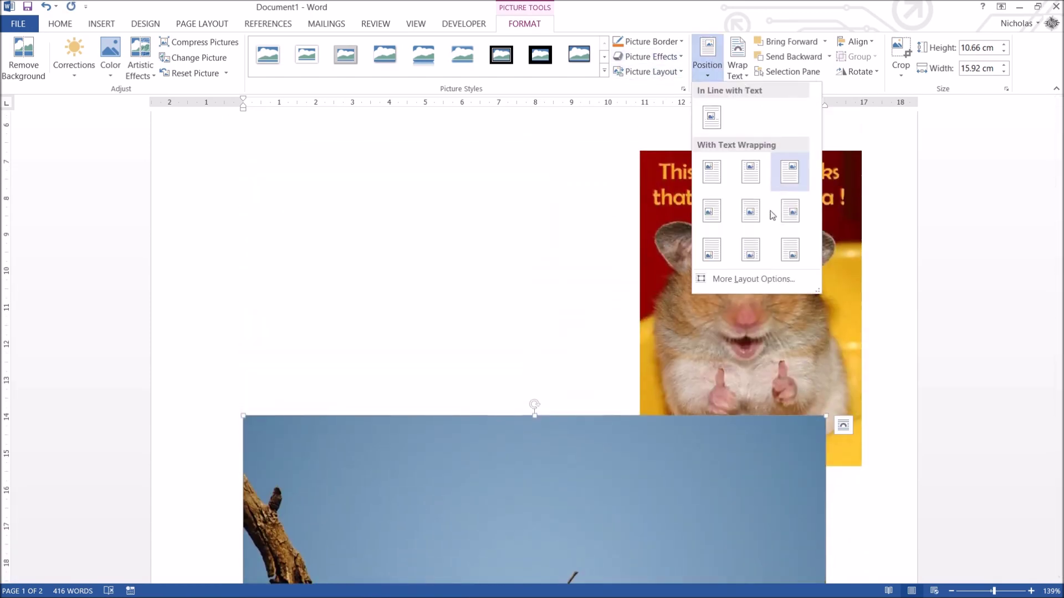
left_click(750, 211)
scroll(790, 328, "up", 3)
left_click(707, 58)
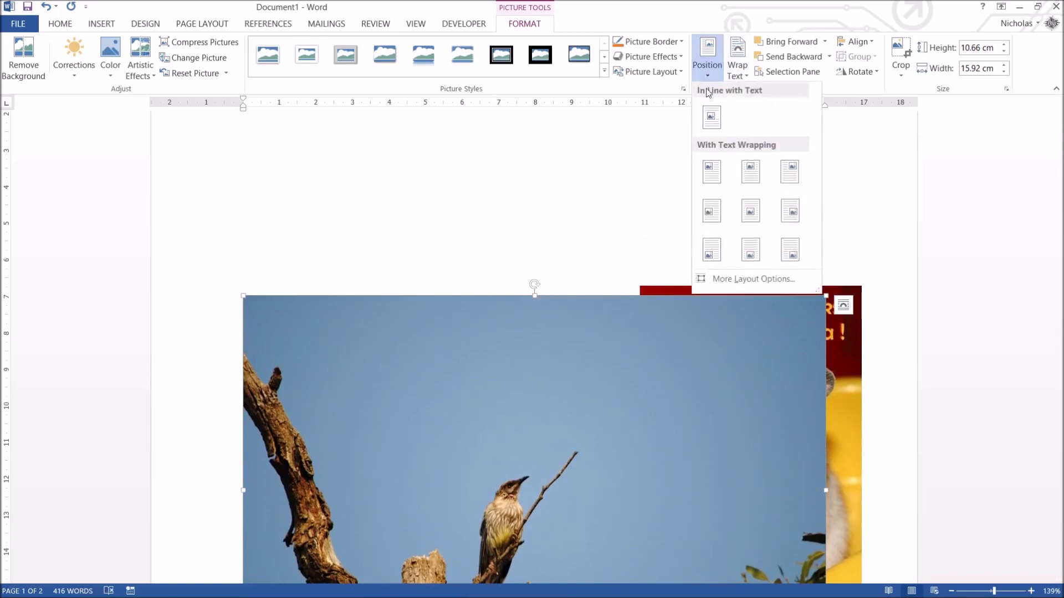
left_click(712, 169)
scroll(853, 389, "up", 1)
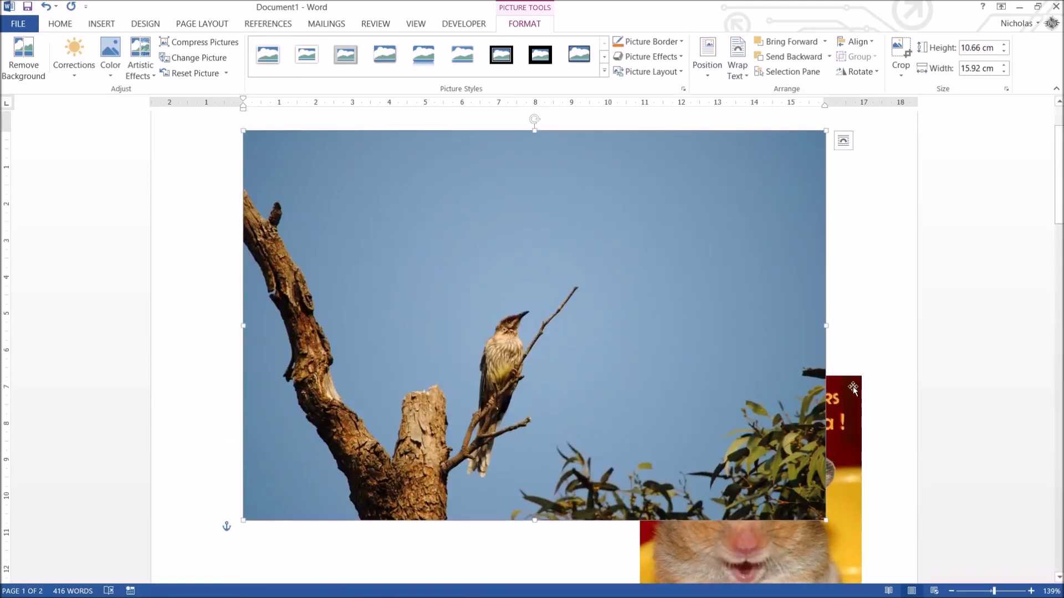
Check the photo's Layout Options, then deselect and reselect the bird photo.
left_click(847, 146)
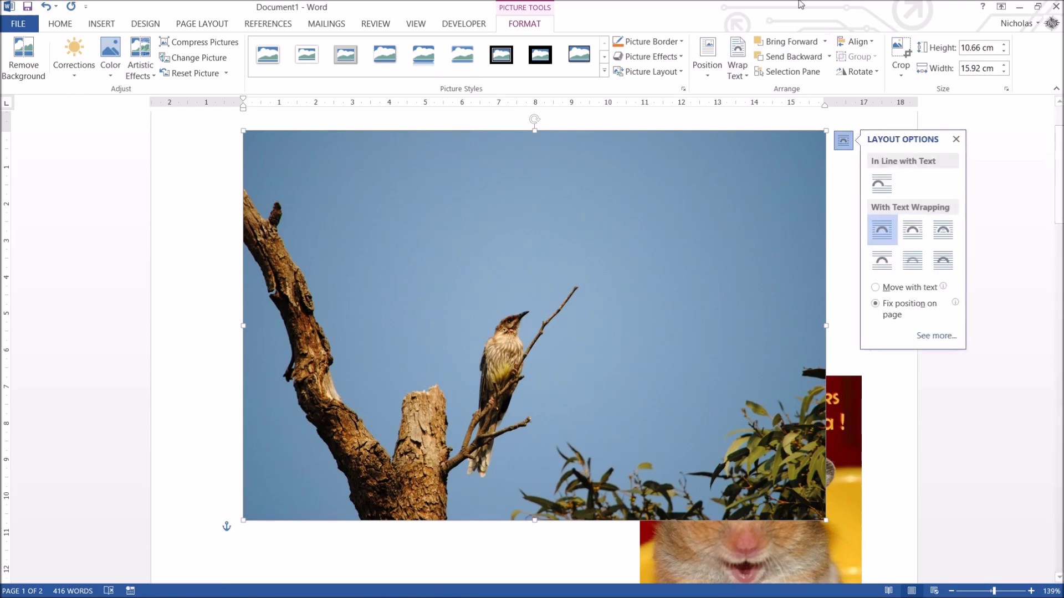
left_click(830, 284)
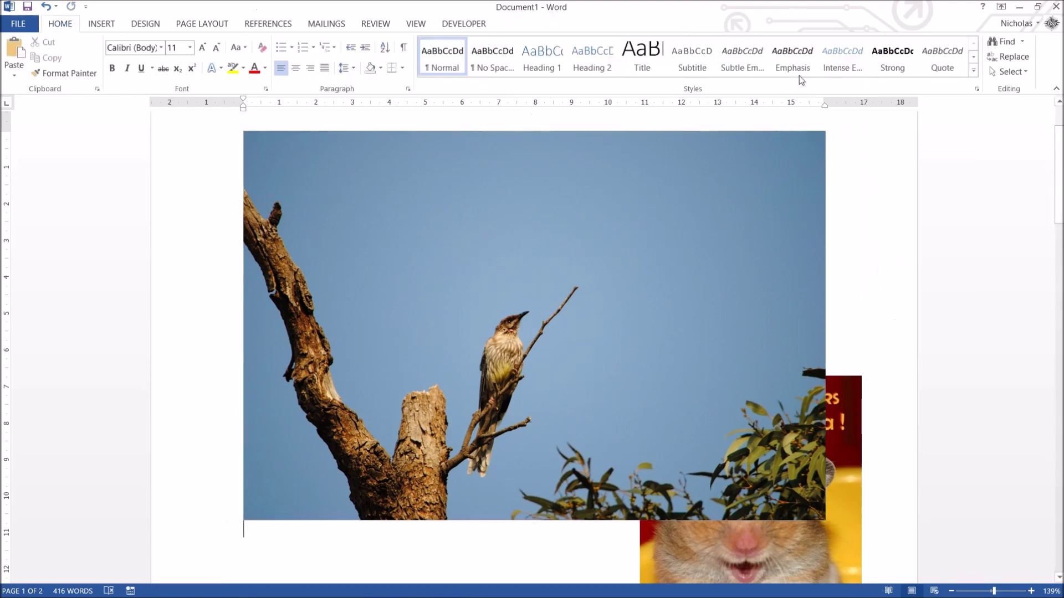
left_click(759, 184)
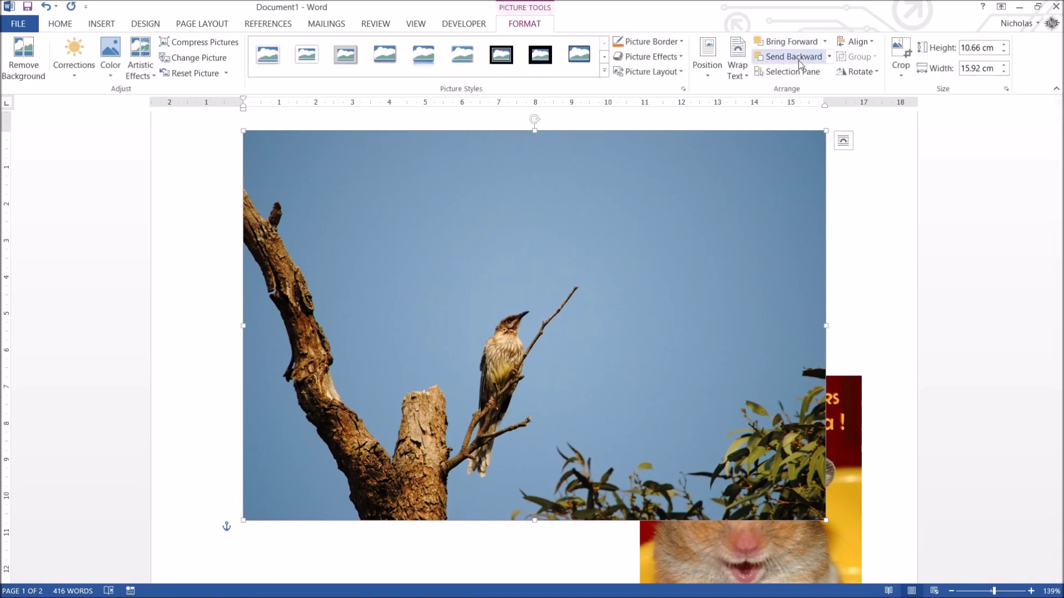
Set the bird photo In Front of Text and drag the hamster picture over it.
left_click(738, 67)
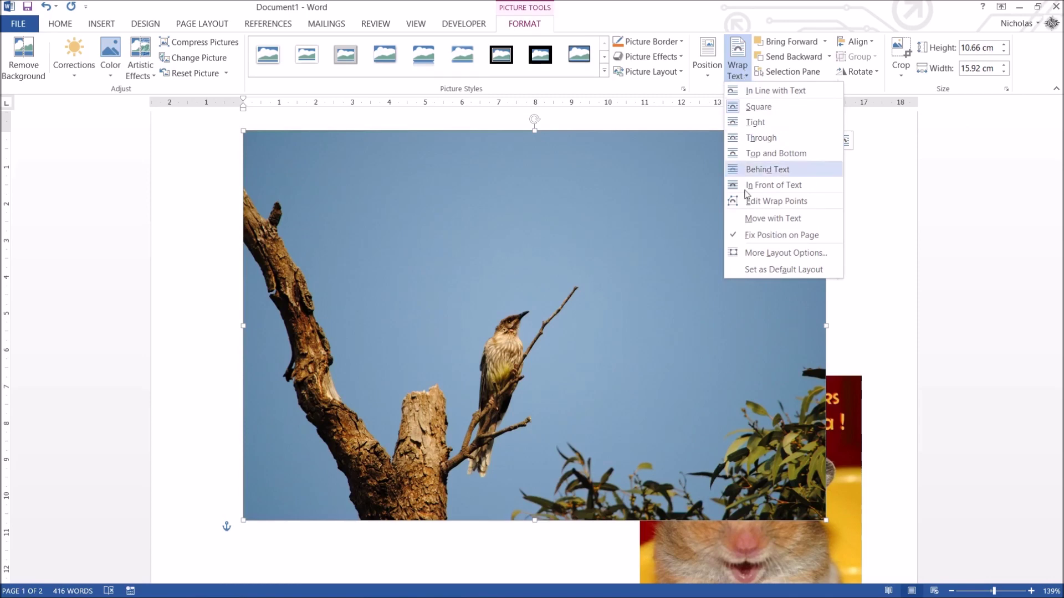
left_click(792, 185)
left_click_drag(828, 428, 459, 390)
left_click(801, 42)
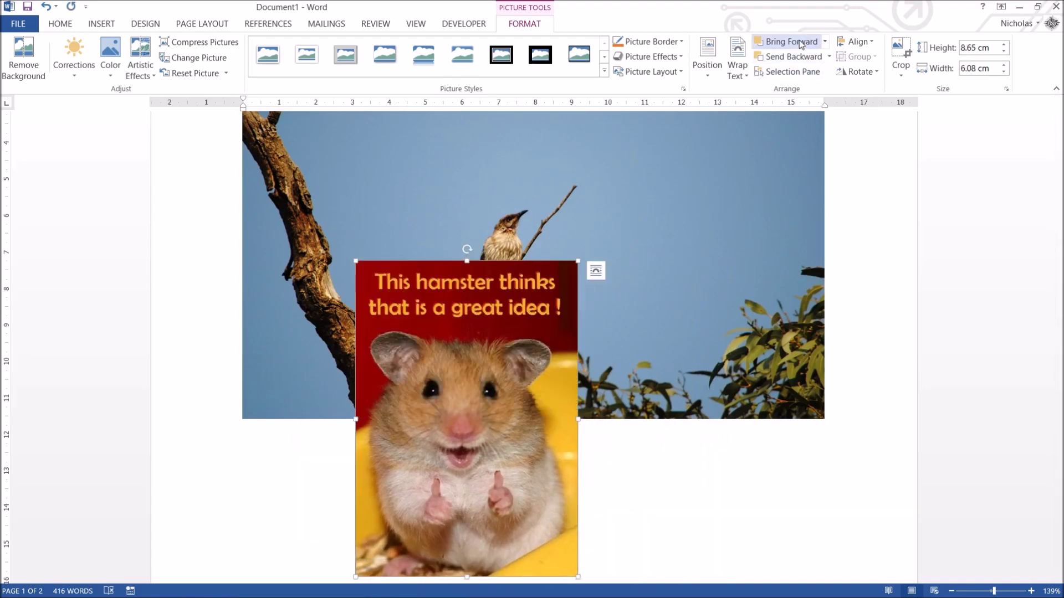
left_click_drag(455, 350, 458, 184)
left_click(787, 57)
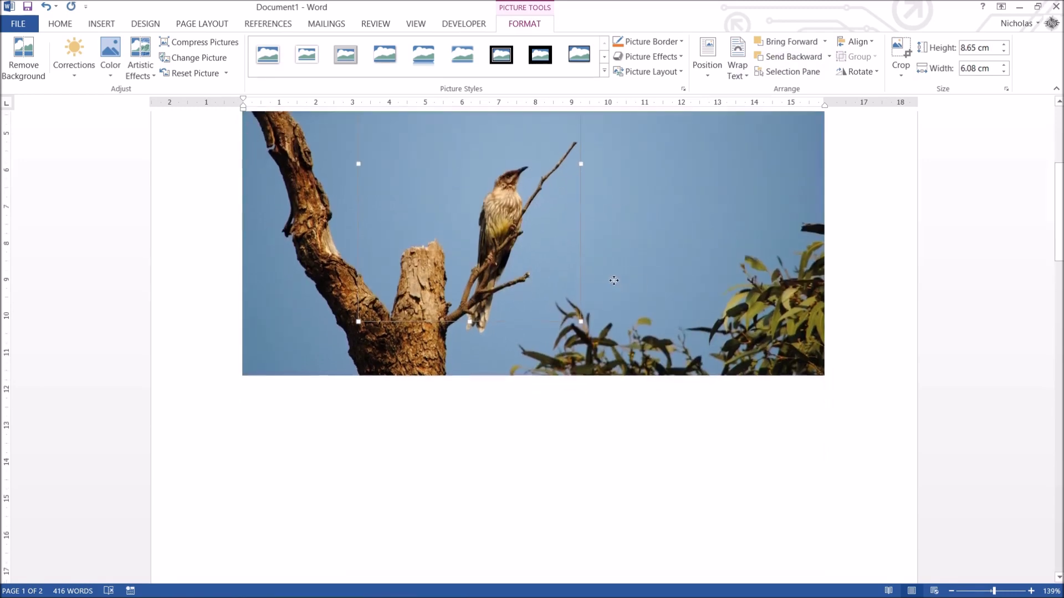
Pick the hamster picture (Picture 13) in the Selection Pane and bring it in front.
left_click(610, 265)
scroll(610, 266, "up", 2)
scroll(477, 266, "down", 2)
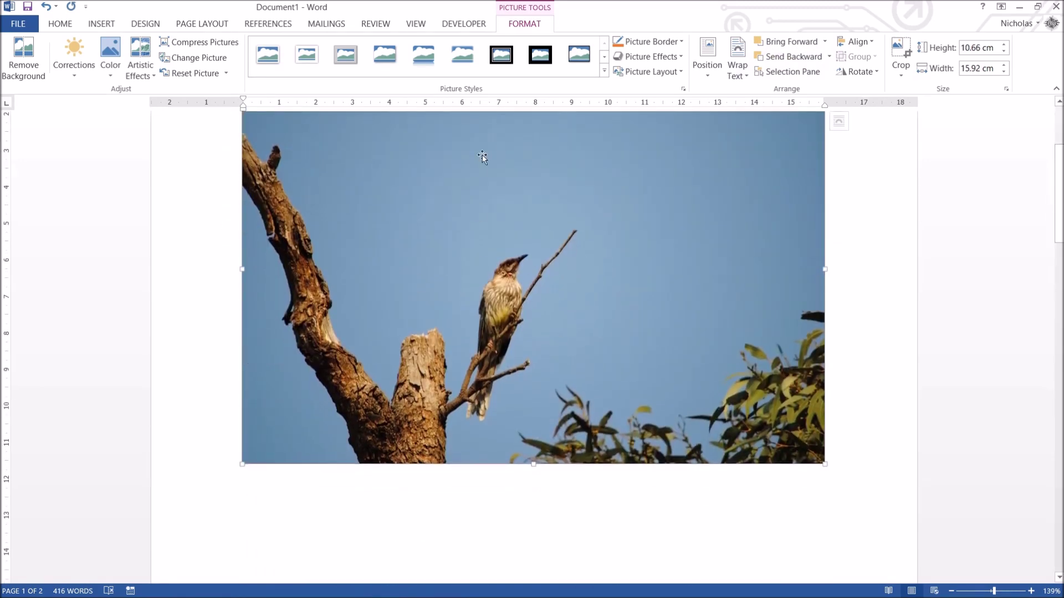
scroll(599, 304, "up", 2)
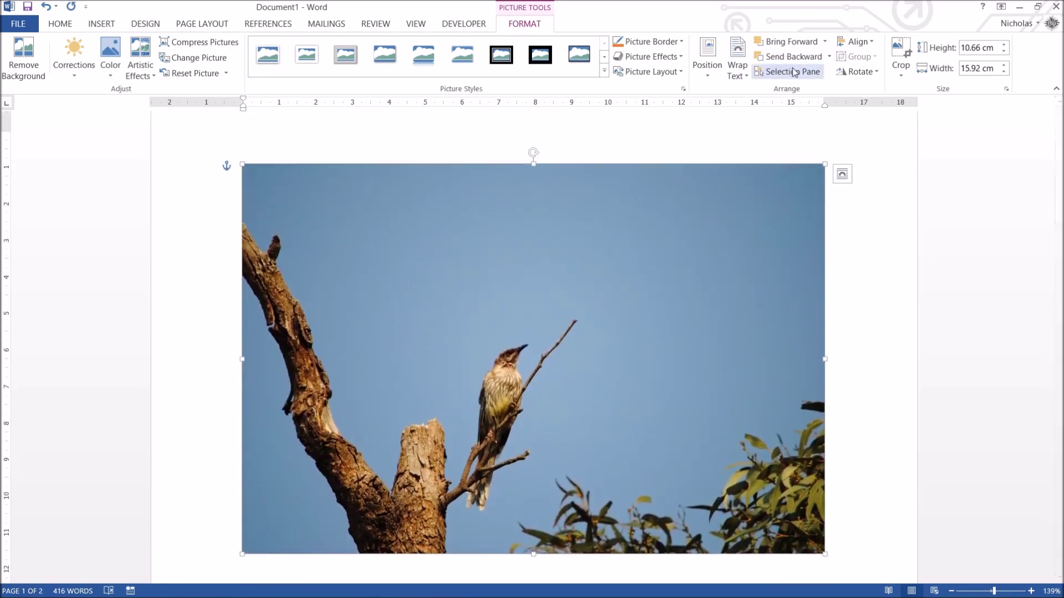
left_click(814, 75)
left_click(942, 170)
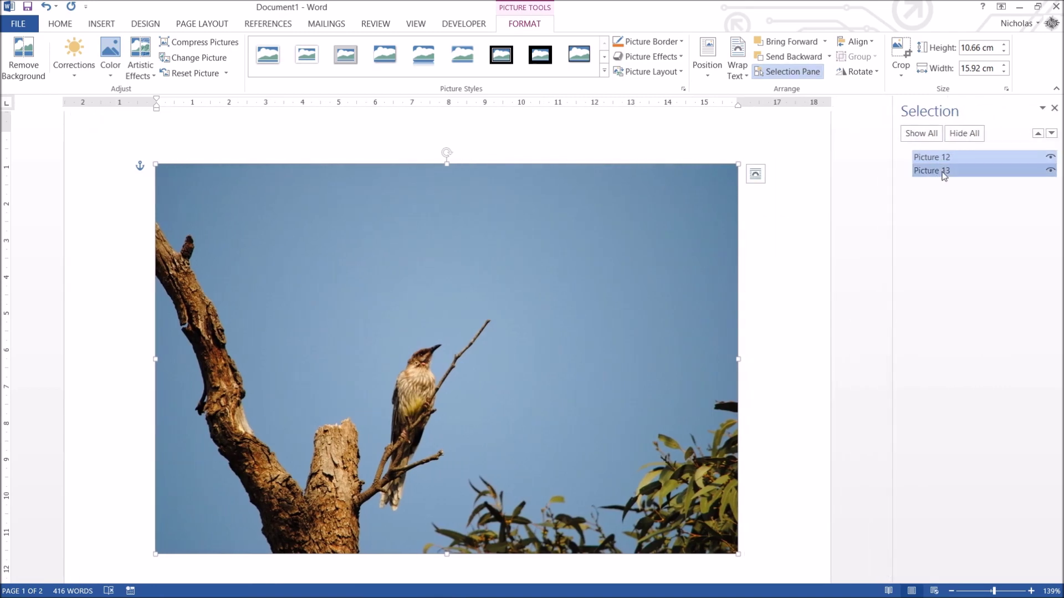
left_click(952, 159)
left_click(949, 170)
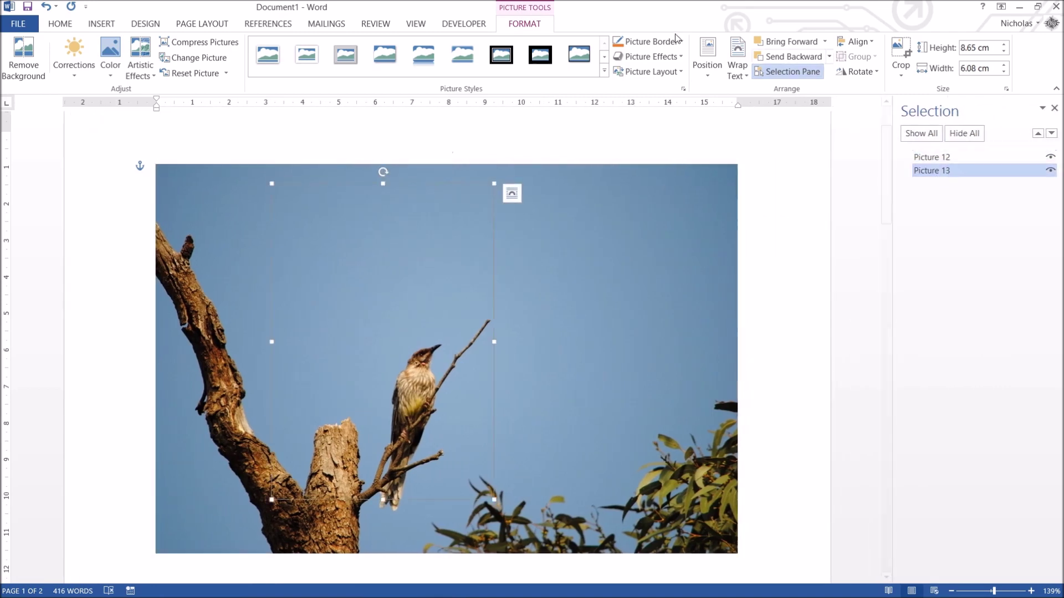
left_click(787, 41)
left_click(1054, 108)
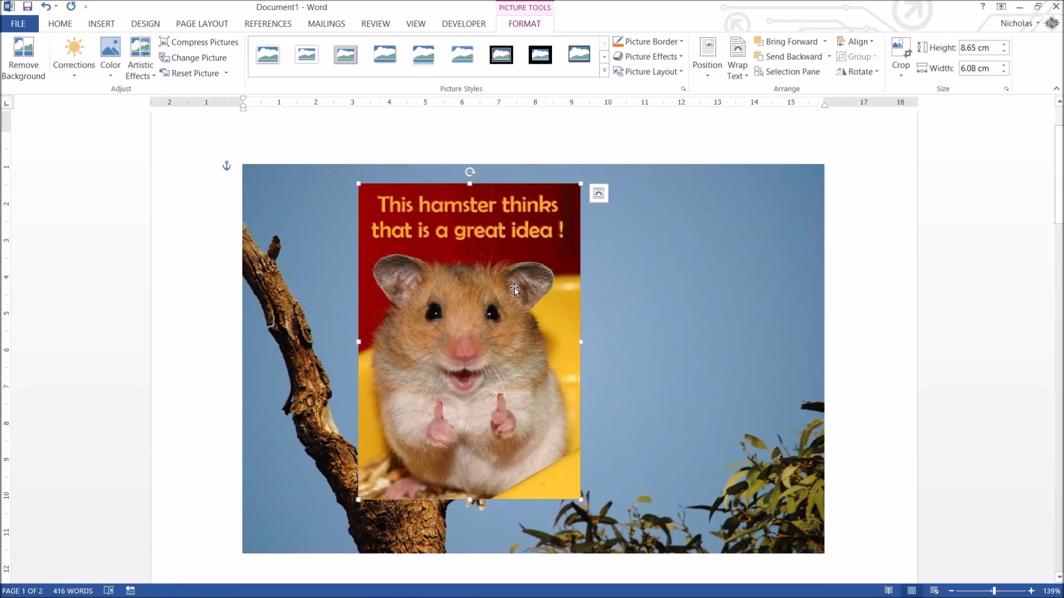
left_click(856, 41)
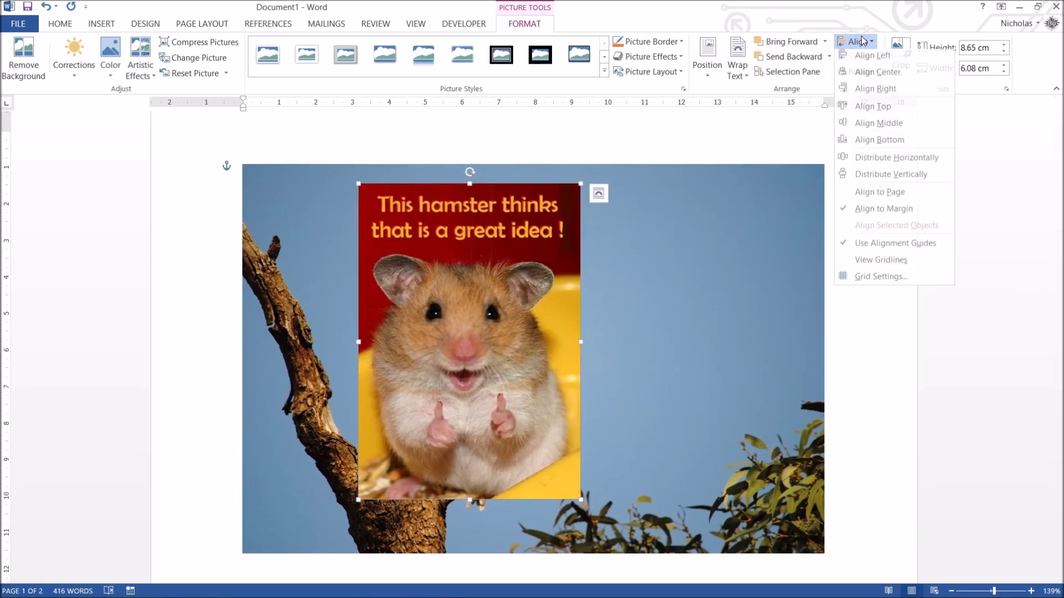
left_click(864, 39)
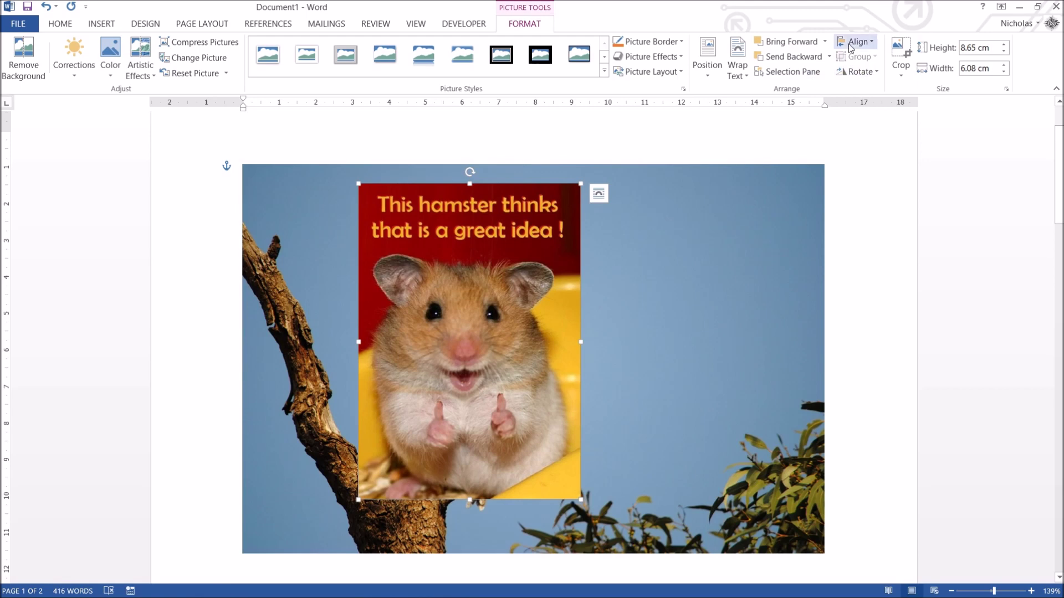
left_click(860, 71)
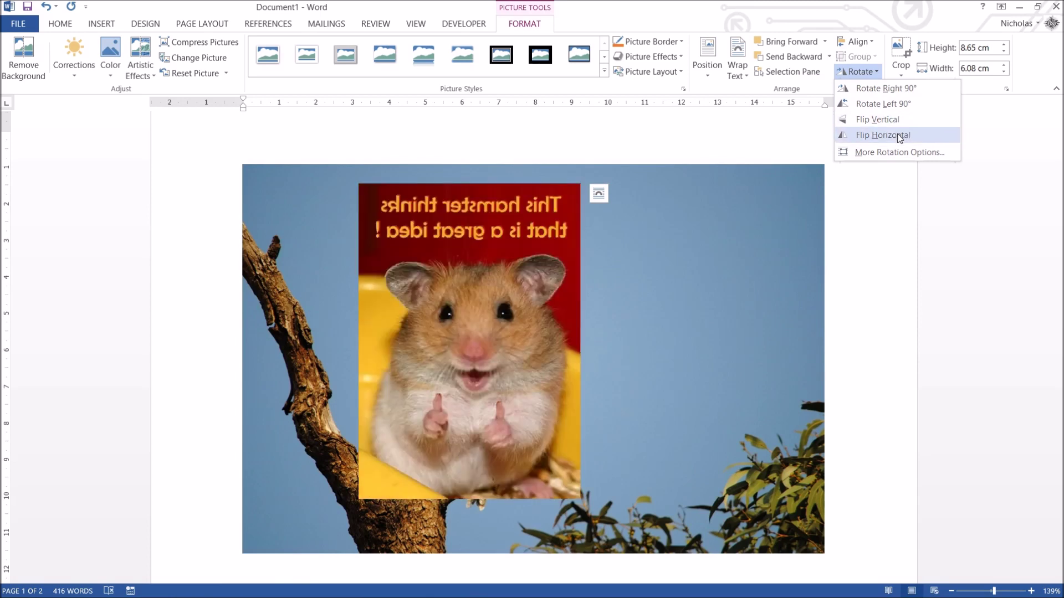
left_click(899, 152)
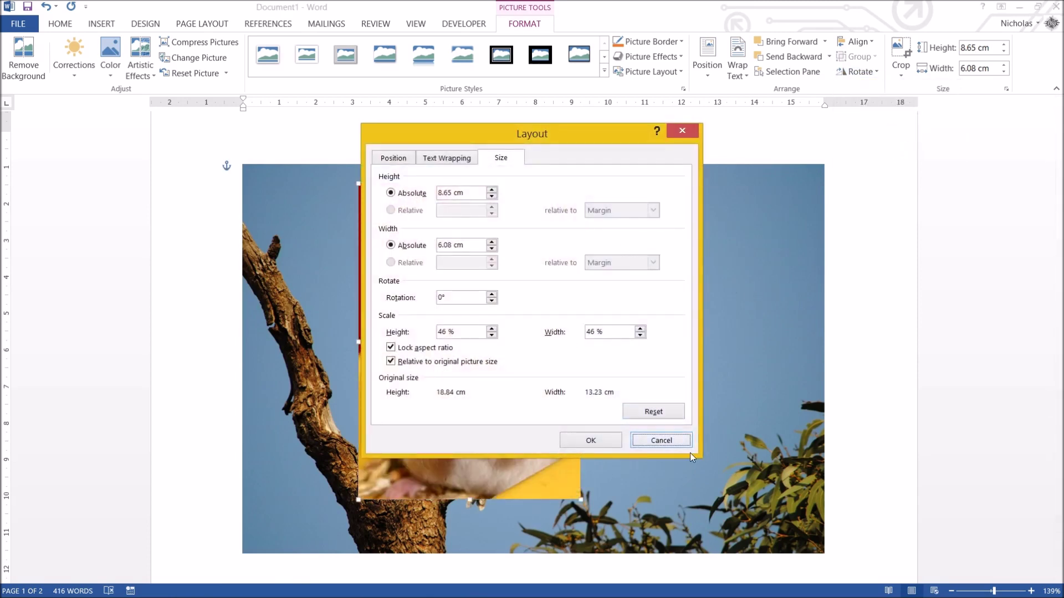
left_click(683, 443)
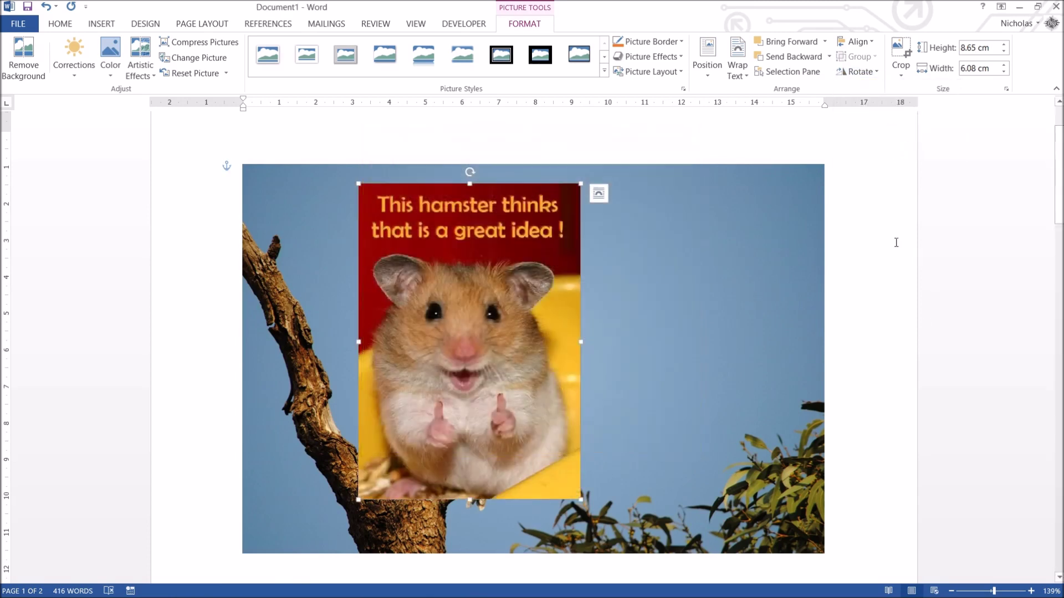
left_click(841, 71)
left_click(467, 172)
left_click_drag(467, 172, 499, 174)
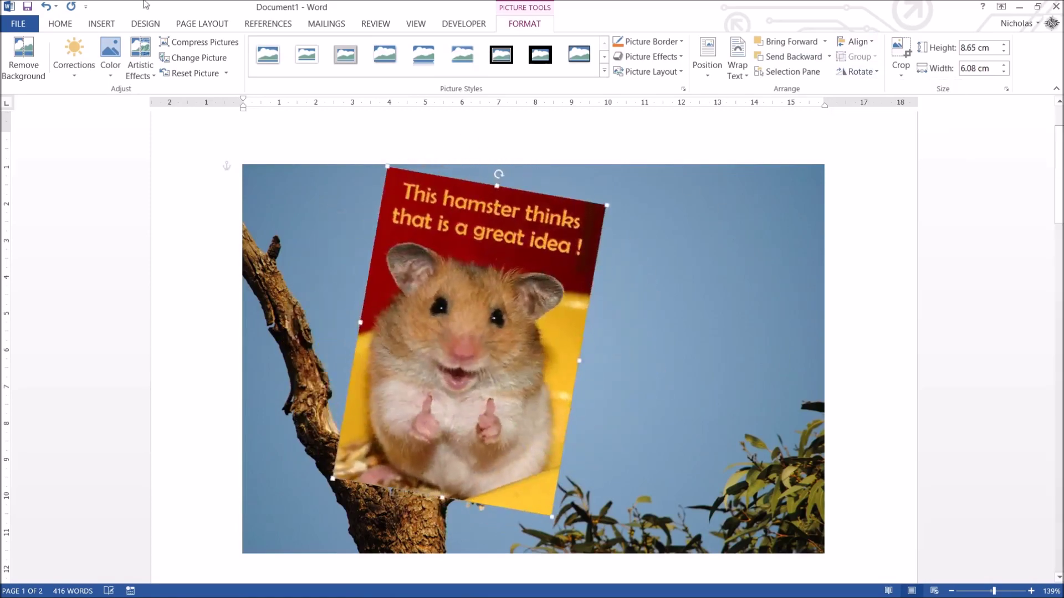
left_click(46, 6)
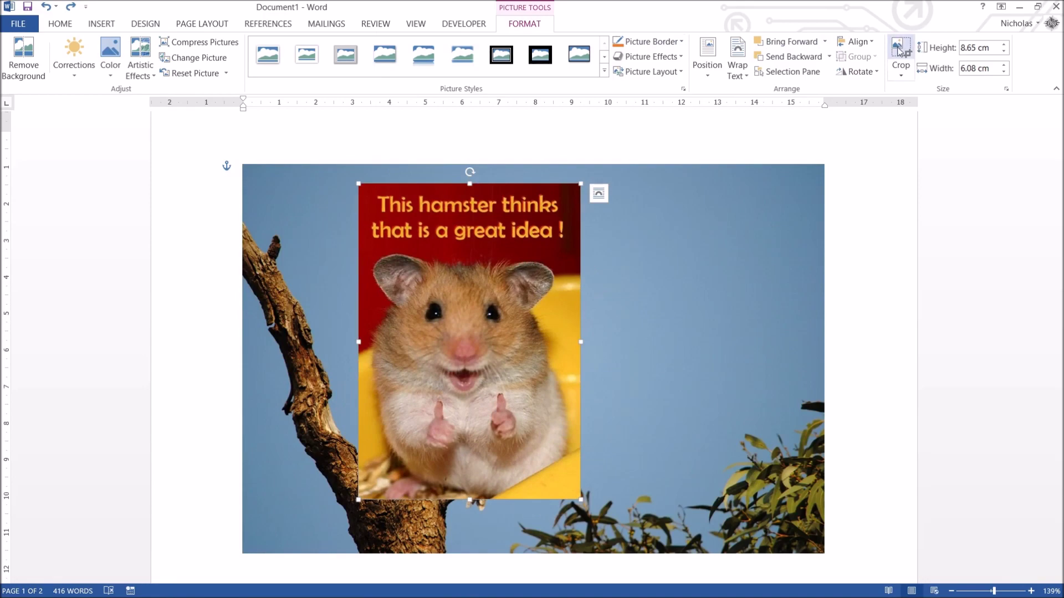
Drag the hamster picture down off the bird photo, then select the bird photo for cropping.
left_click_drag(471, 372, 671, 545)
scroll(826, 399, "down", 9)
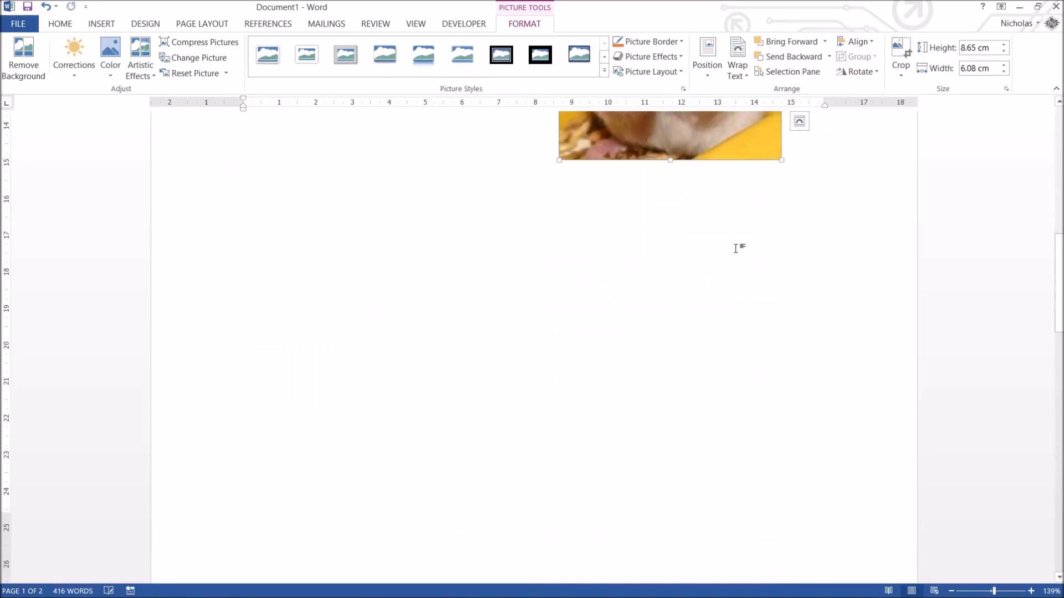
scroll(736, 248, "up", 10)
left_click(616, 399)
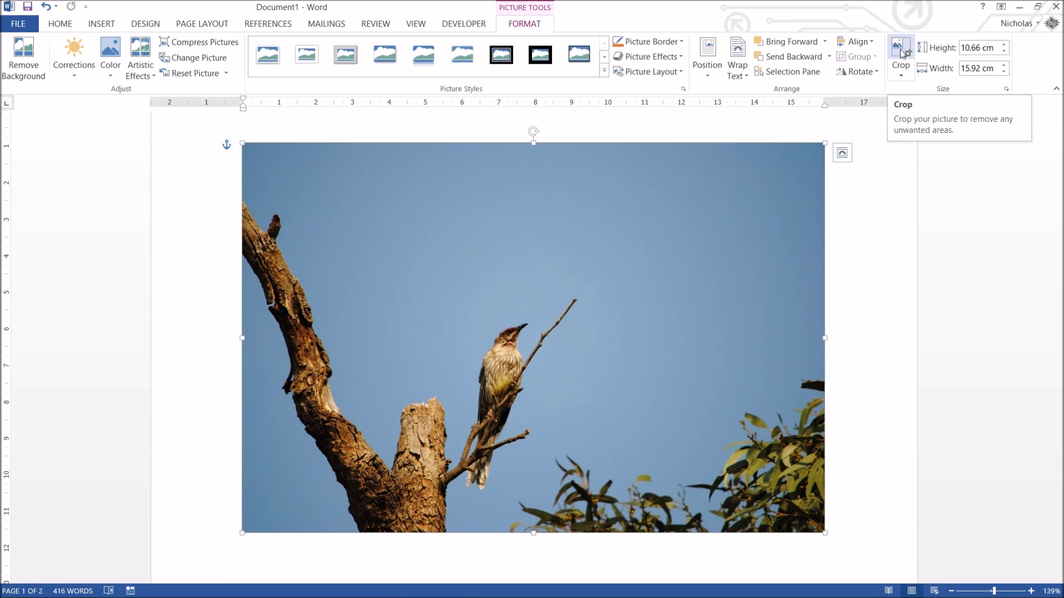
left_click(901, 57)
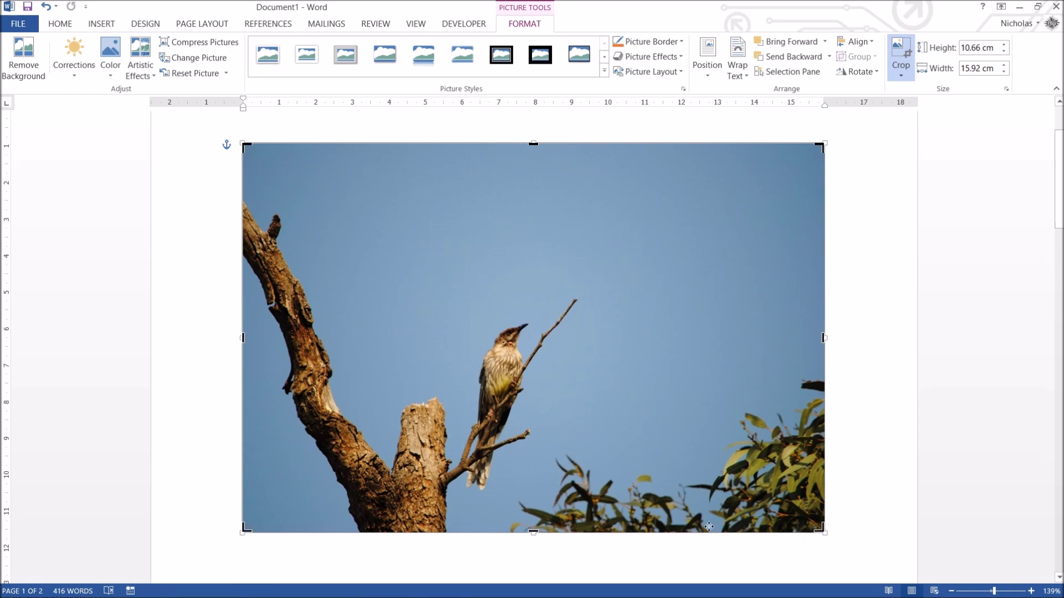
Crop the bird photo's top, right and left edges to a 6.72 × 3.92 cm frame around the bird.
left_click_drag(532, 531, 570, 244)
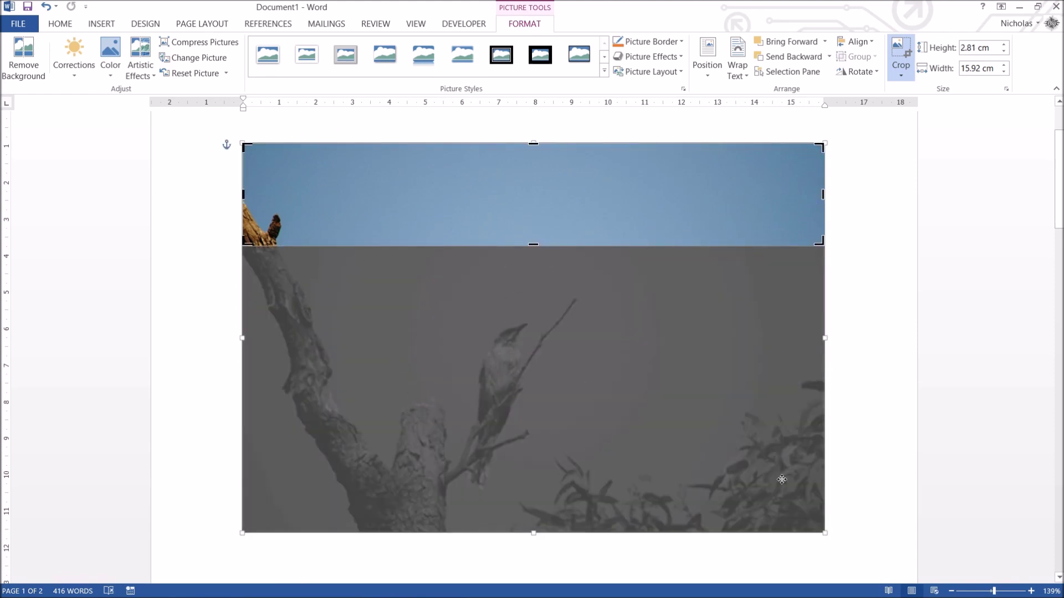
left_click_drag(530, 245, 532, 532)
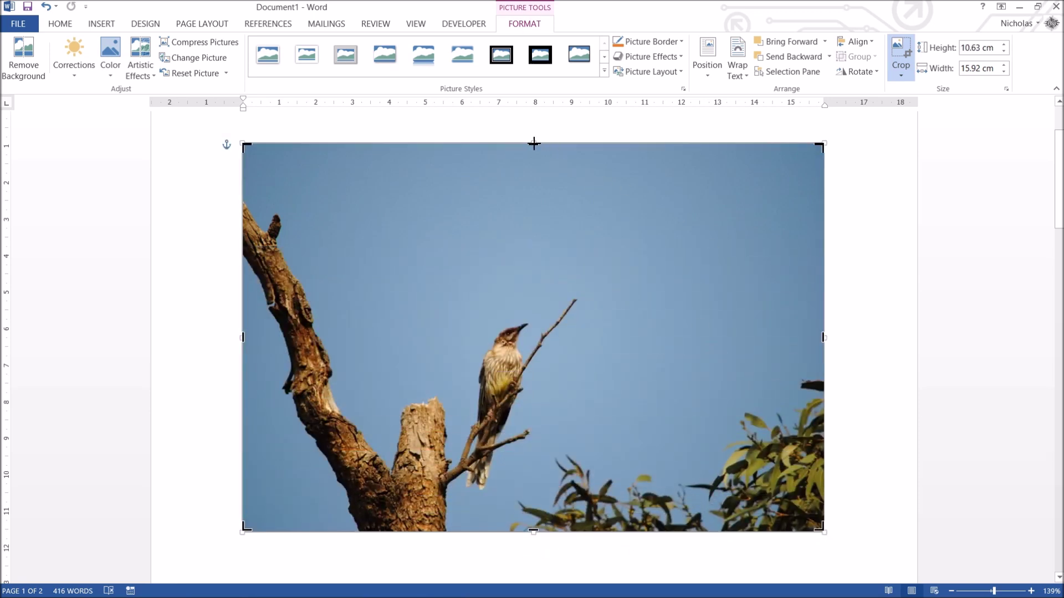
left_click_drag(534, 144, 534, 287)
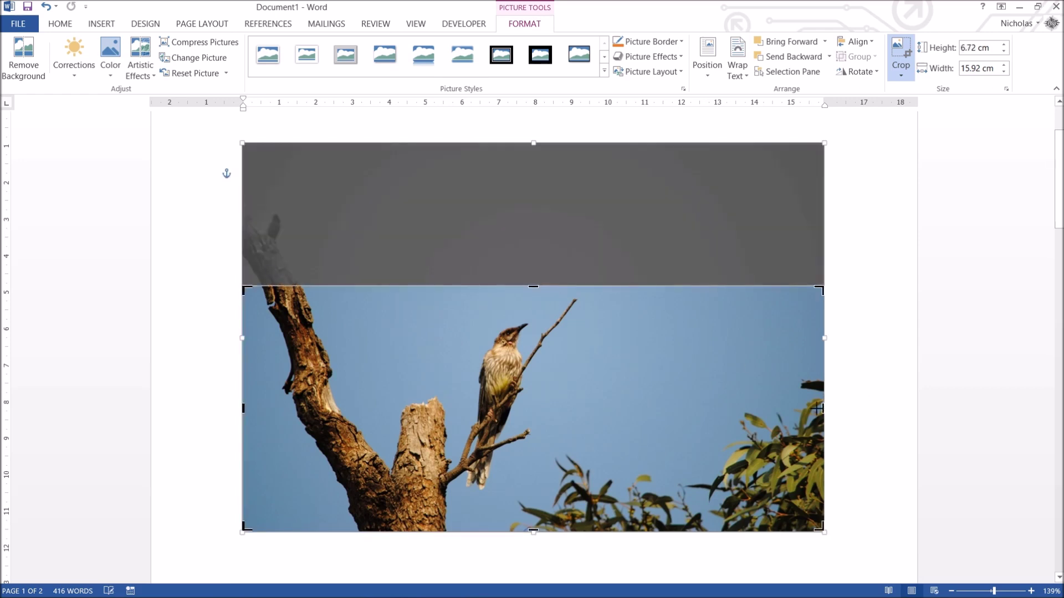
left_click_drag(818, 408, 586, 389)
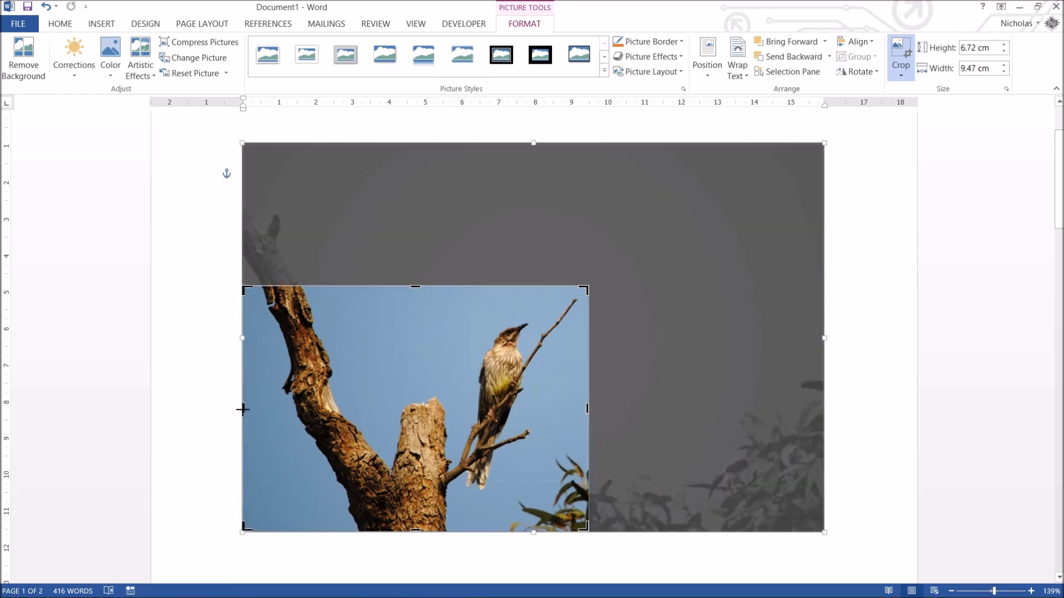
left_click_drag(242, 409, 444, 410)
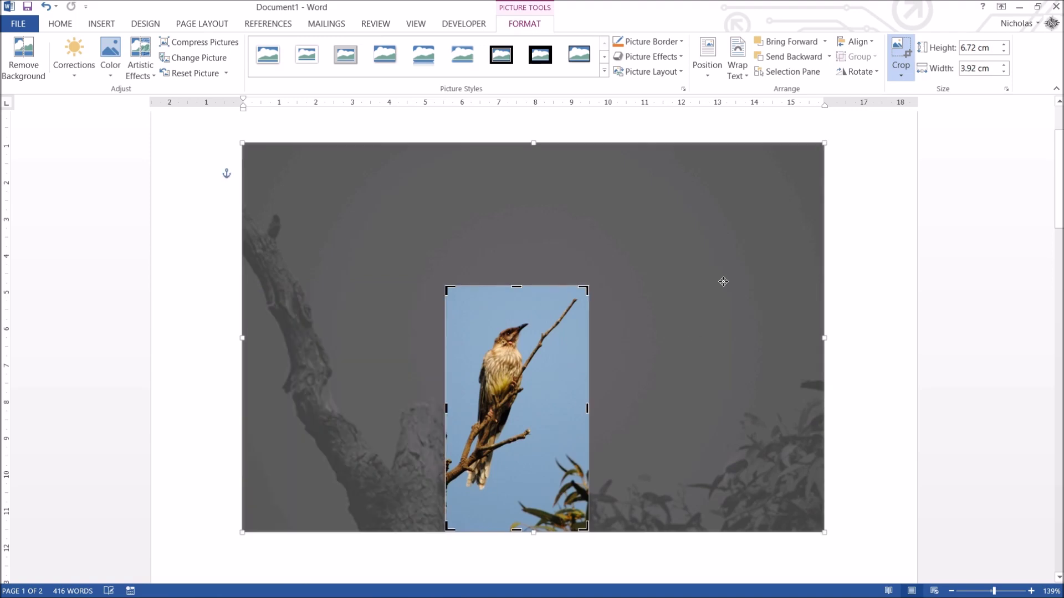
left_click(897, 52)
scroll(776, 392, "down", 3)
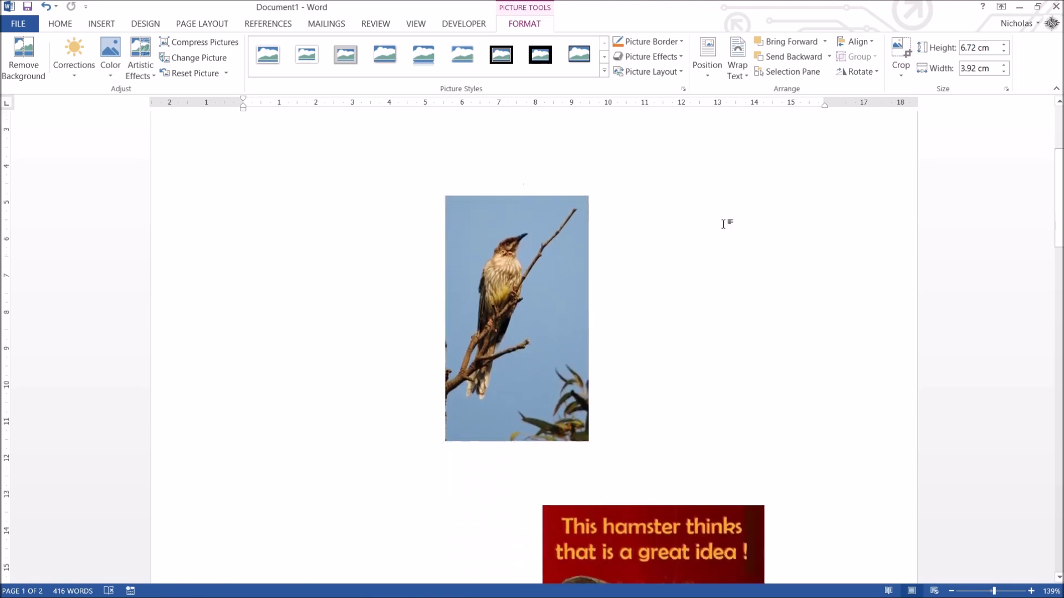
Select the cropped bird picture and re-enter crop mode on it.
scroll(723, 223, "up", 1)
left_click(516, 374)
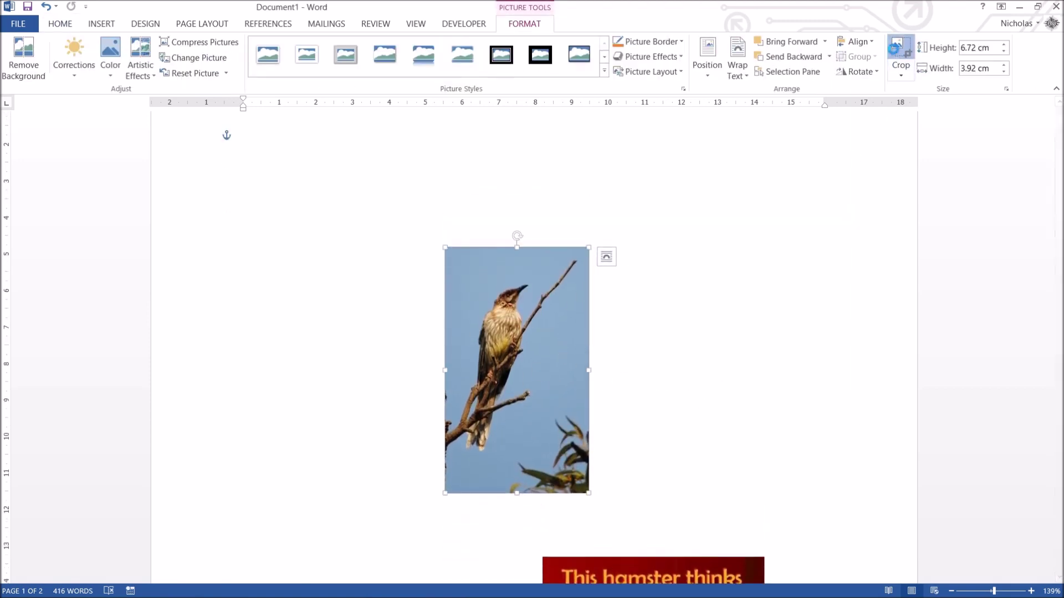
left_click(900, 50)
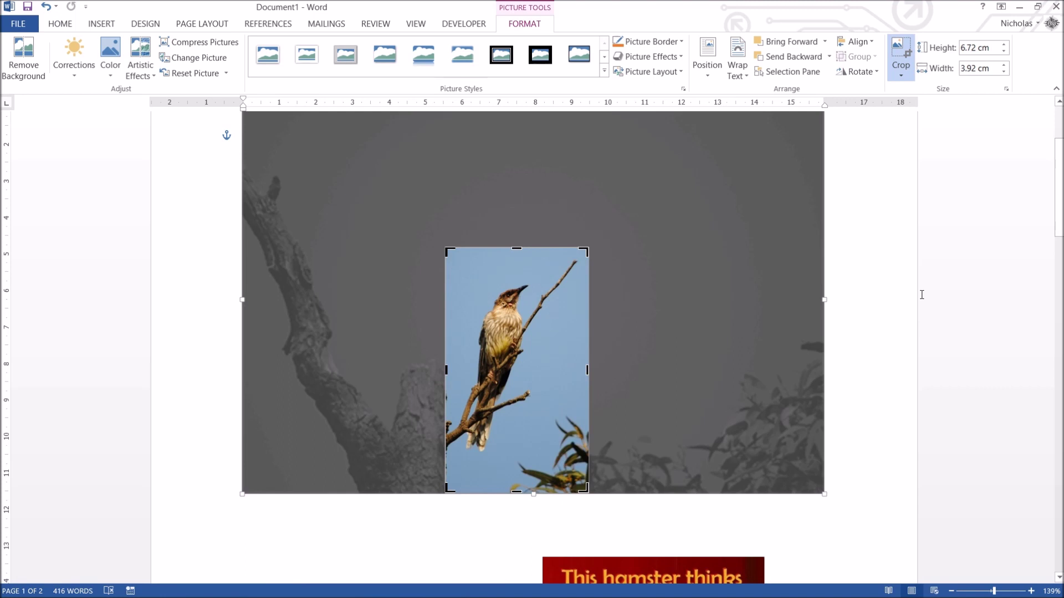
scroll(790, 226, "up", 3)
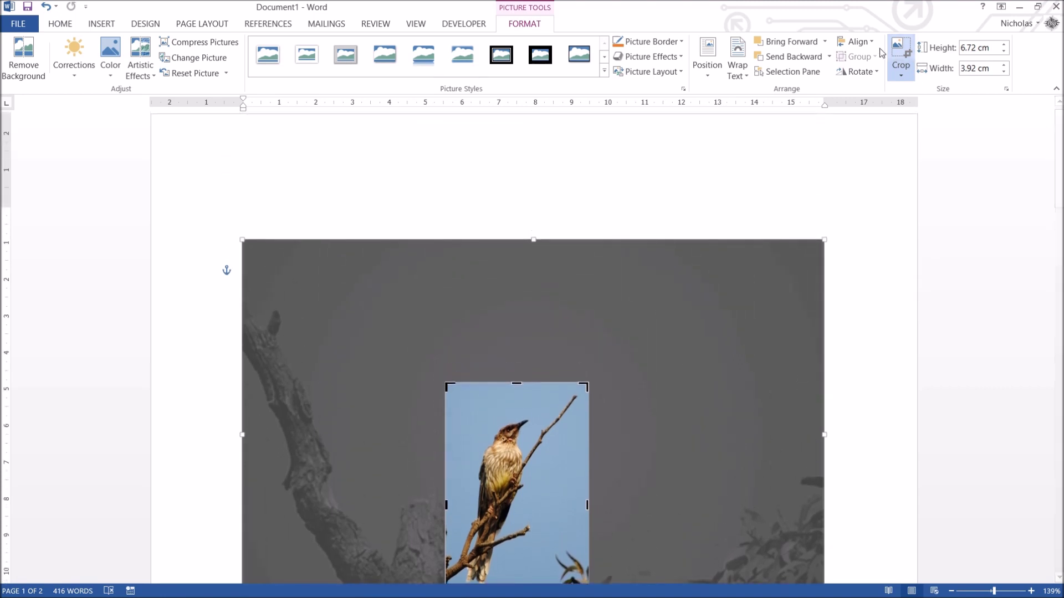
left_click(901, 50)
scroll(340, 170, "down", 2)
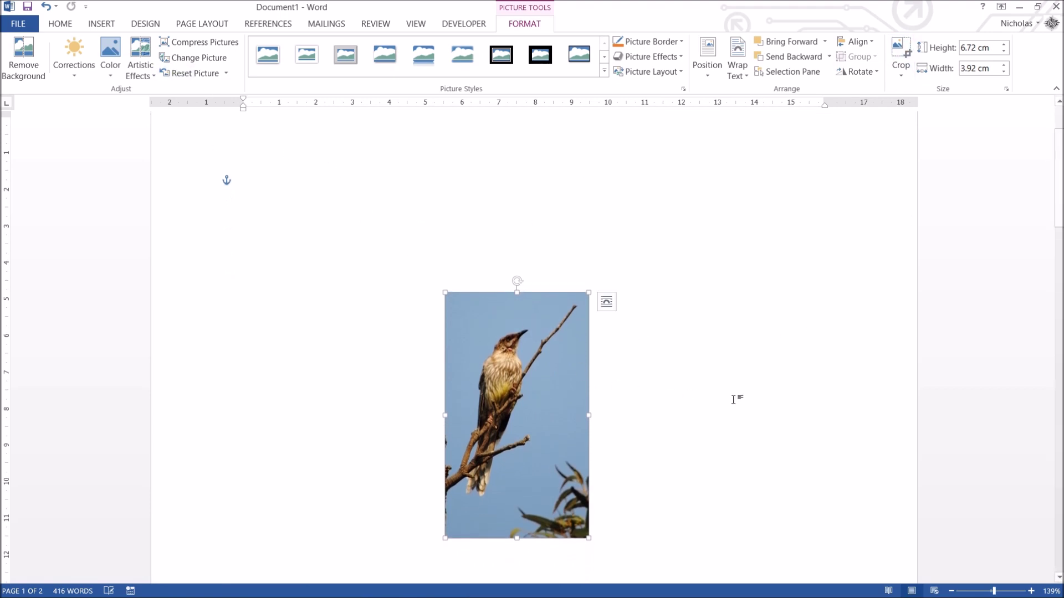
scroll(308, 138, "up", 1)
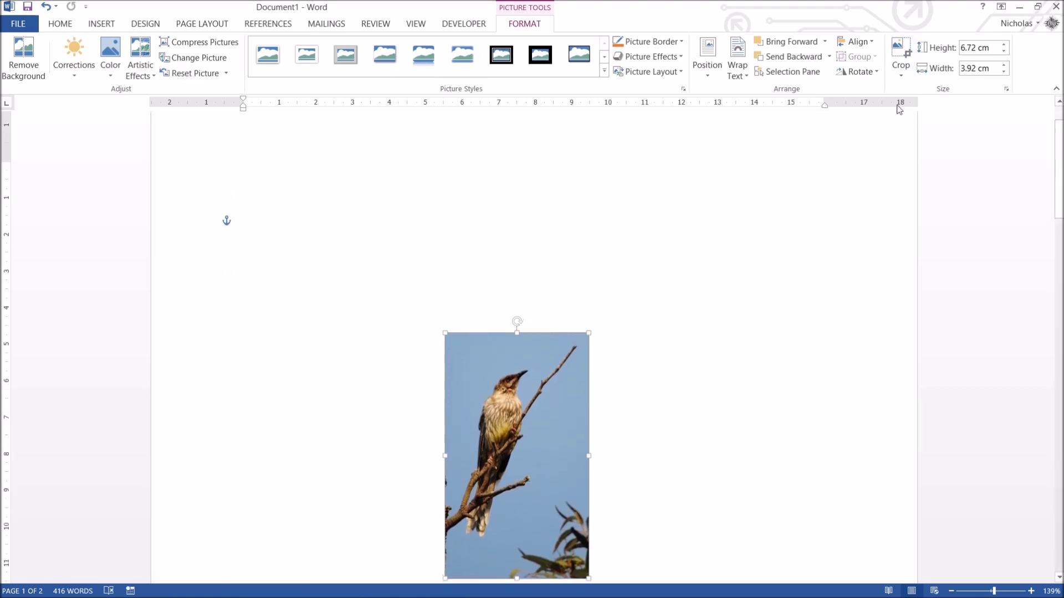
left_click(898, 51)
Drag the crop handles back out to restore the full 10.63 × 15.92 cm bird photo.
left_click_drag(584, 340, 824, 192)
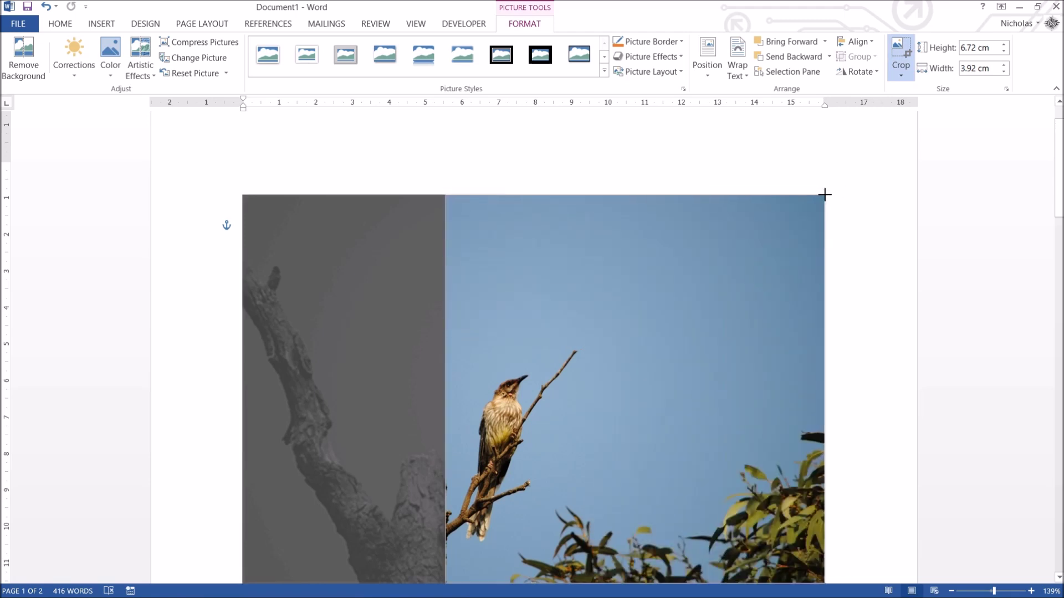
left_click(901, 75)
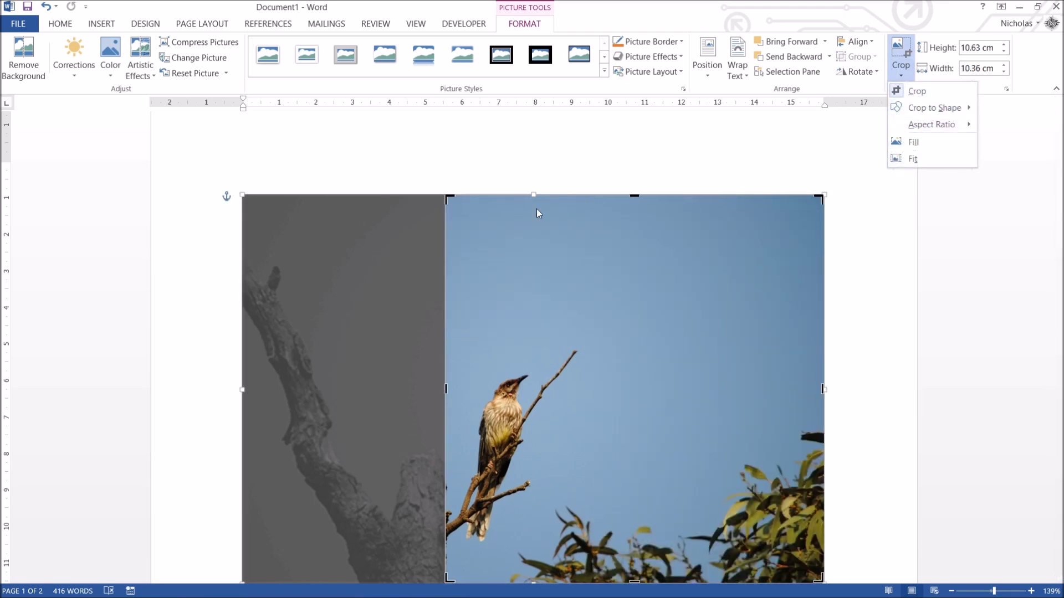
left_click(452, 199)
left_click_drag(452, 199, 242, 194)
scroll(479, 344, "down", 5)
scroll(511, 361, "up", 3)
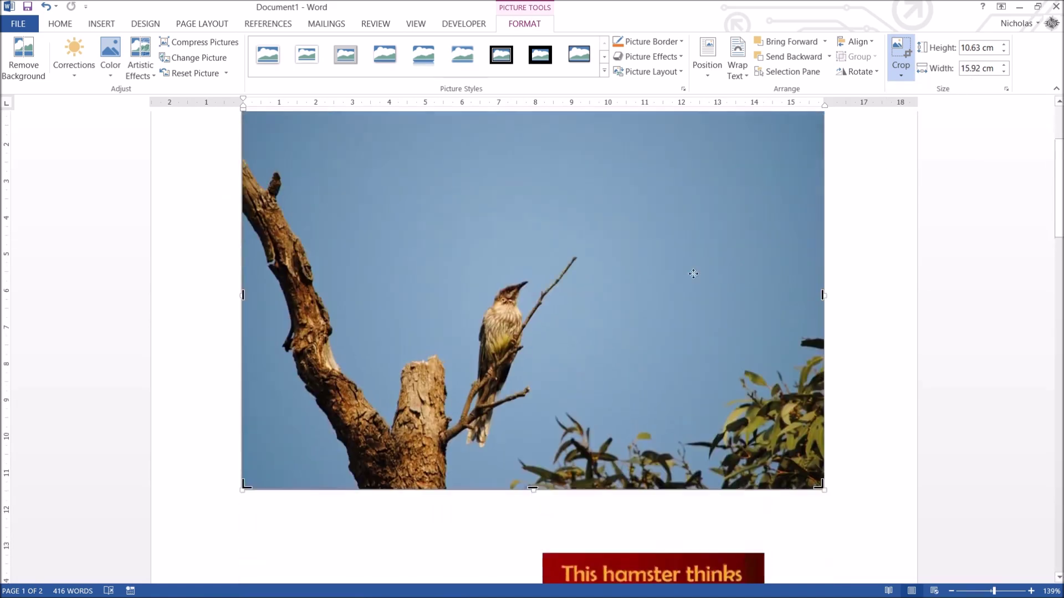
left_click(901, 50)
scroll(835, 443, "up", 3)
key("Escape")
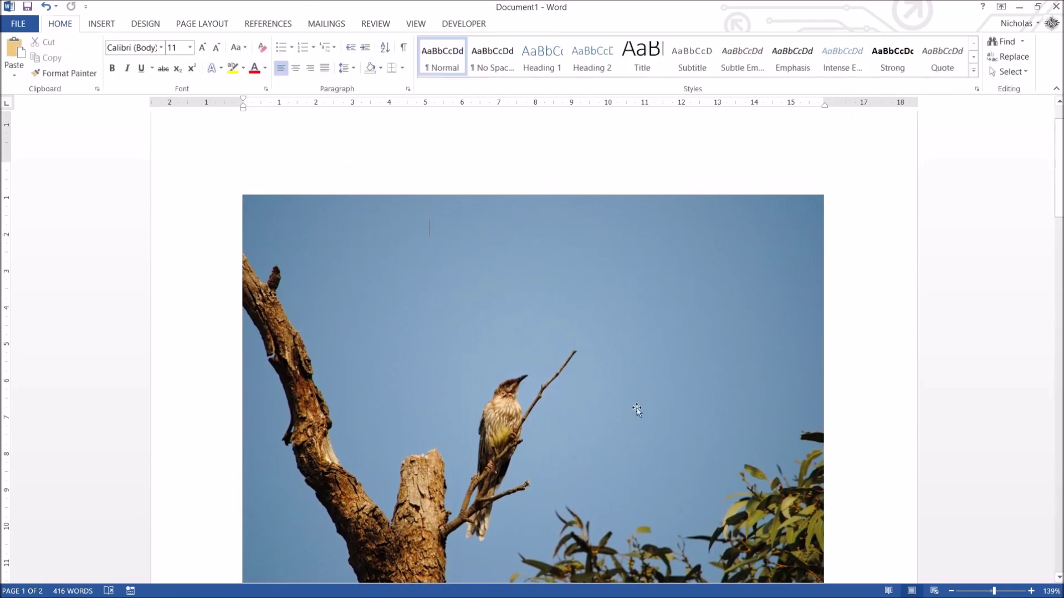
left_click(637, 410)
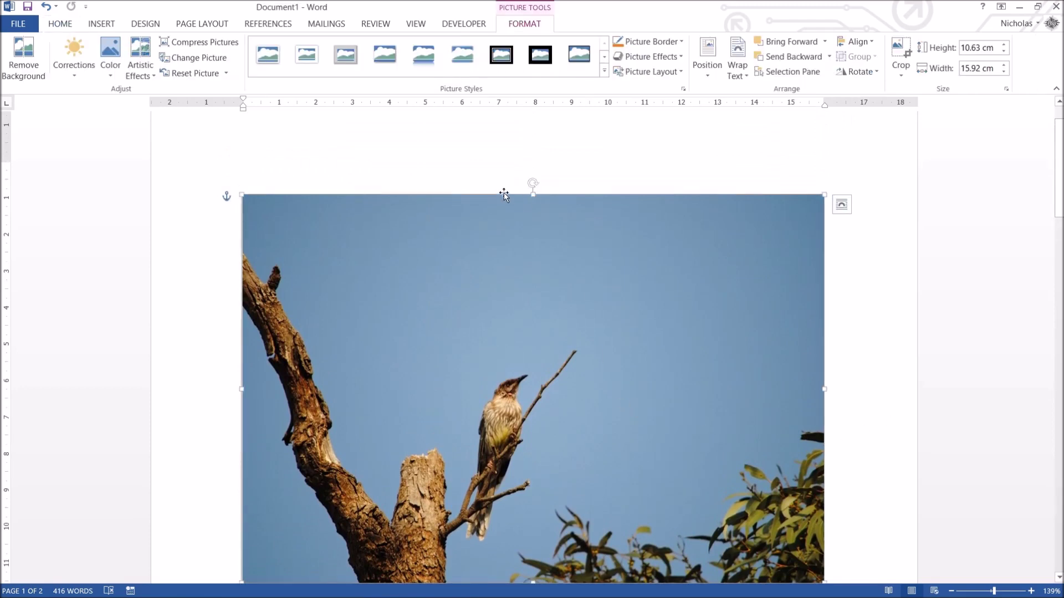
Reselect the bird photo and open Compress Pictures for it.
scroll(670, 201, "down", 1)
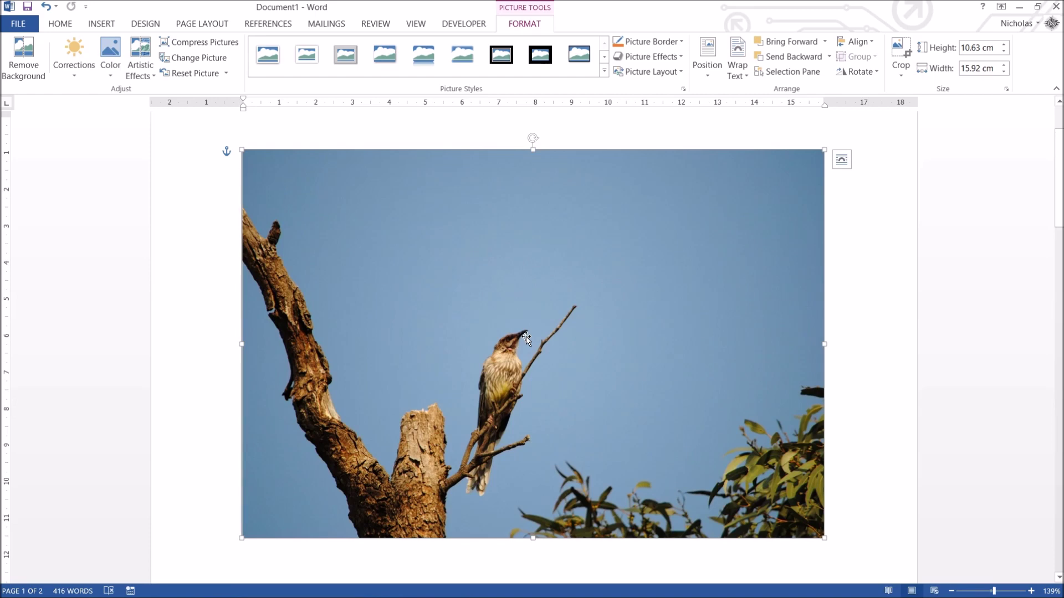
scroll(518, 317, "down", 5)
left_click(643, 495)
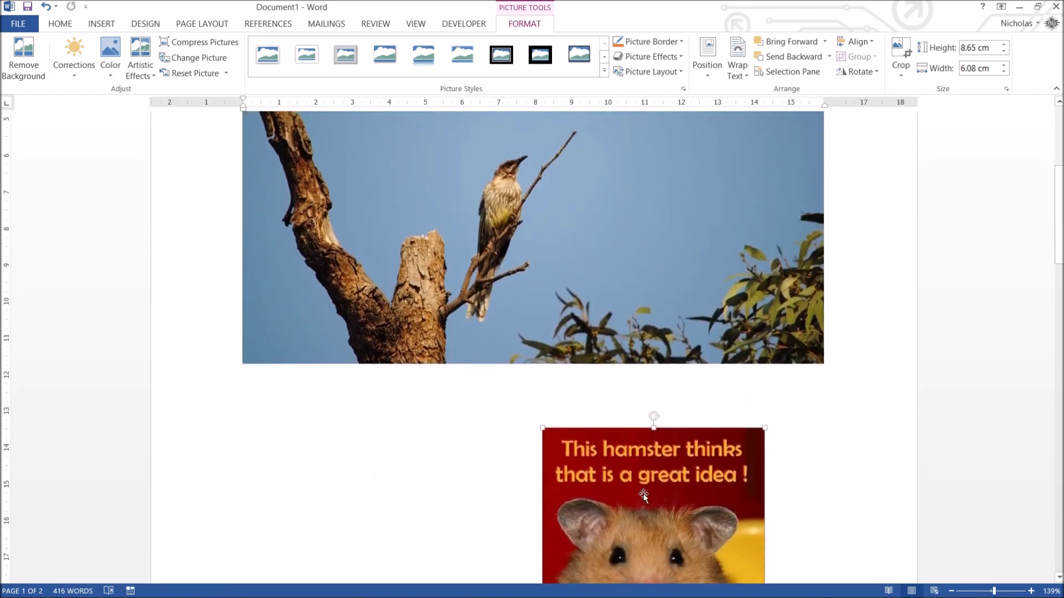
scroll(694, 490, "up", 3)
left_click(693, 490)
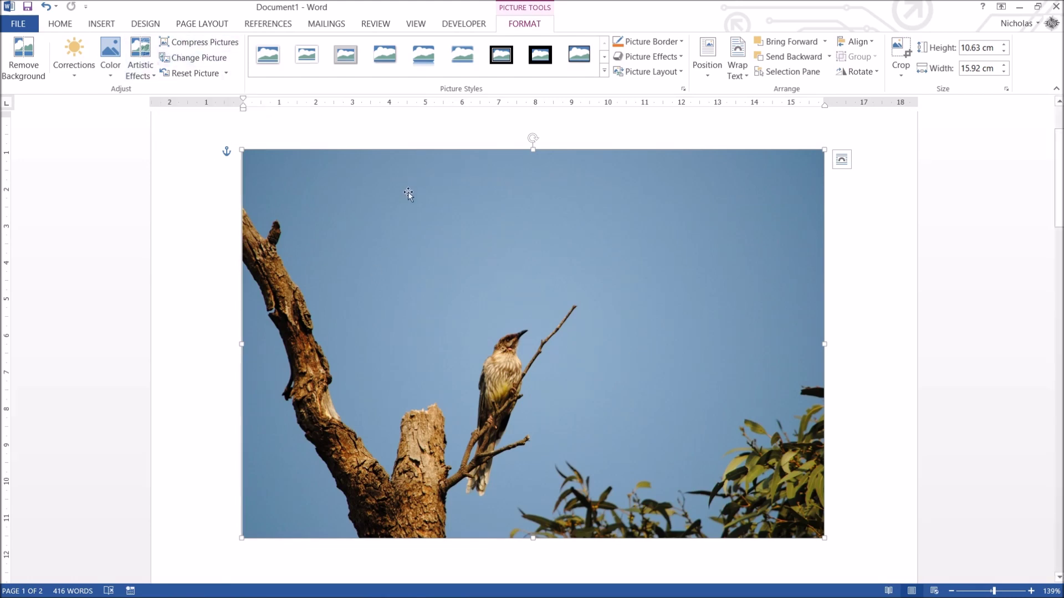
left_click(200, 42)
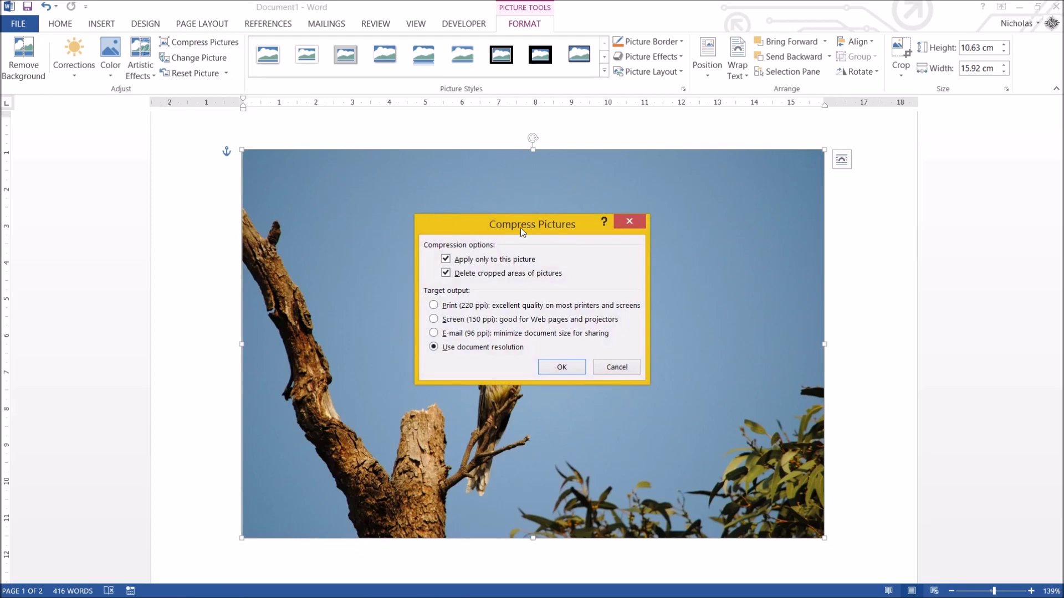
Move the Compress Pictures dialog aside, clear of the bird photo.
left_click_drag(521, 227, 540, 215)
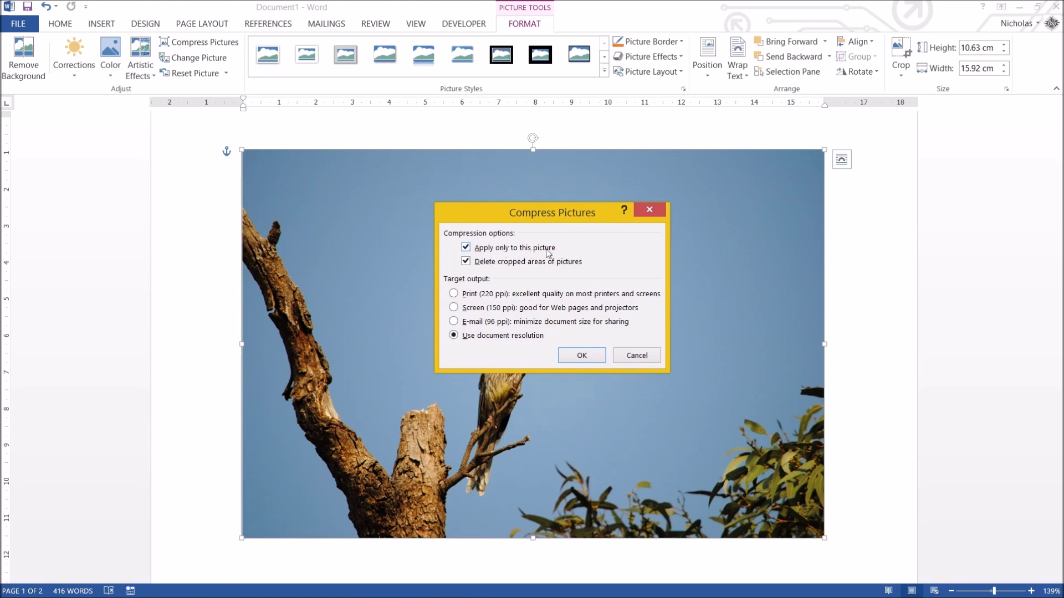
left_click_drag(576, 223, 979, 253)
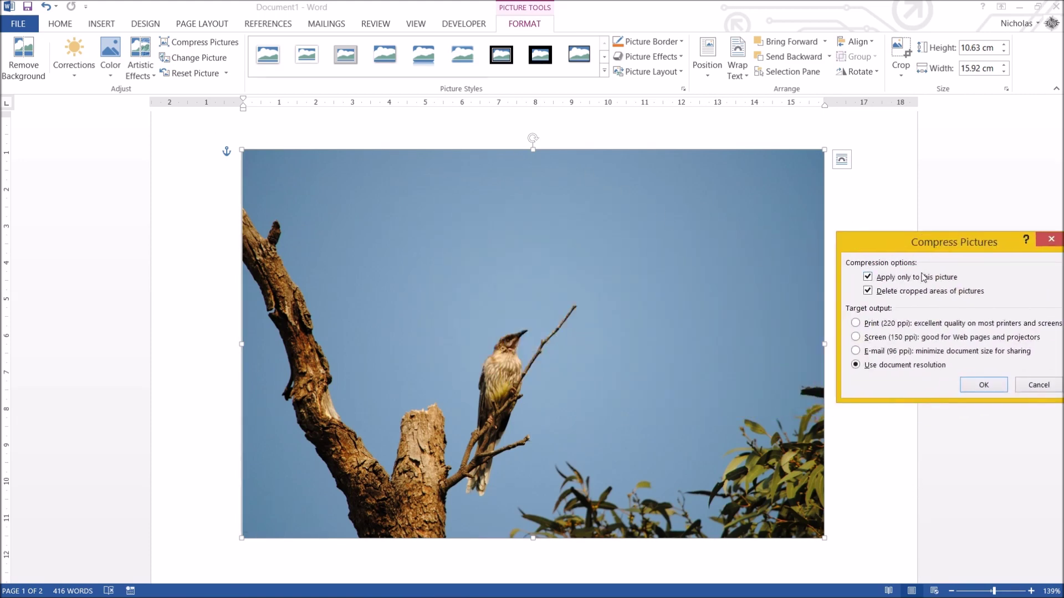
left_click_drag(923, 277, 778, 280)
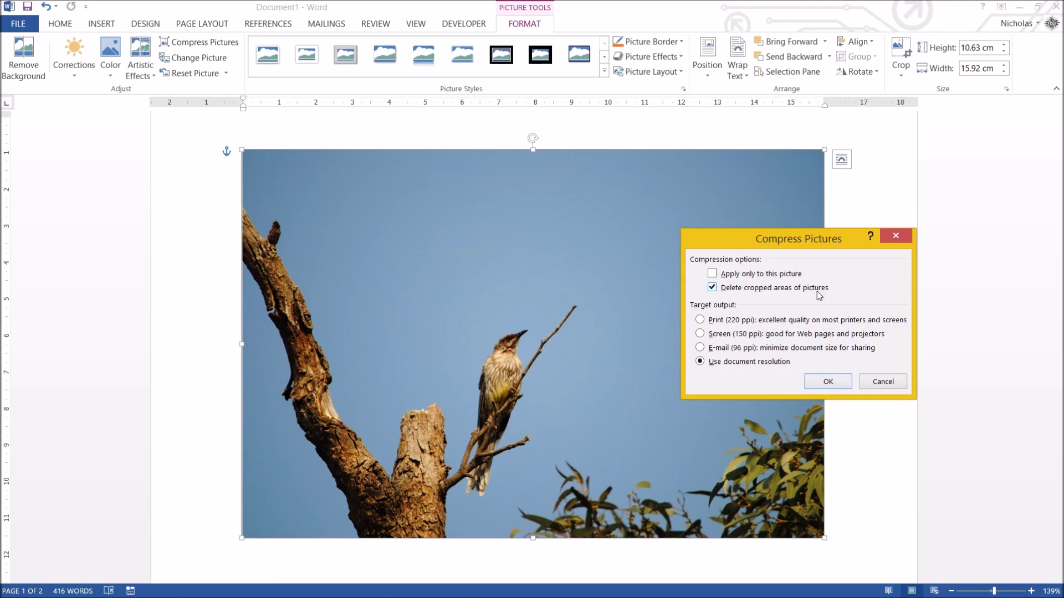
Try each target output, ending on Print (220 ppi), then close the dialog unapplied.
left_click(716, 319)
left_click(719, 336)
left_click(753, 349)
left_click(788, 325)
left_click(787, 348)
left_click(789, 364)
left_click(795, 338)
left_click(798, 321)
left_click(883, 381)
Save the document as Pictures in the recent Word folder on this computer.
left_click(28, 20)
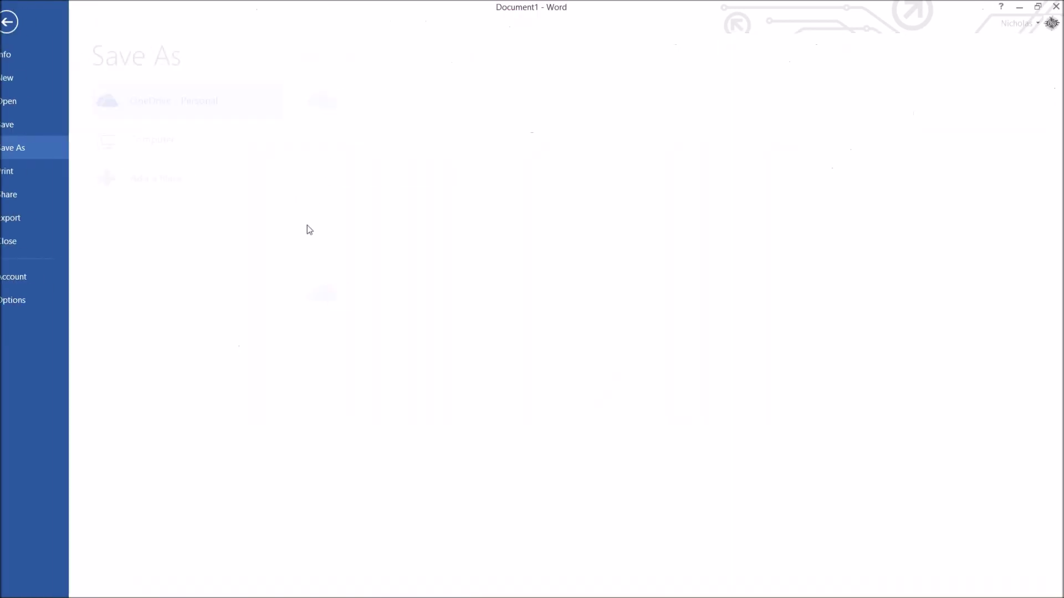
left_click(257, 151)
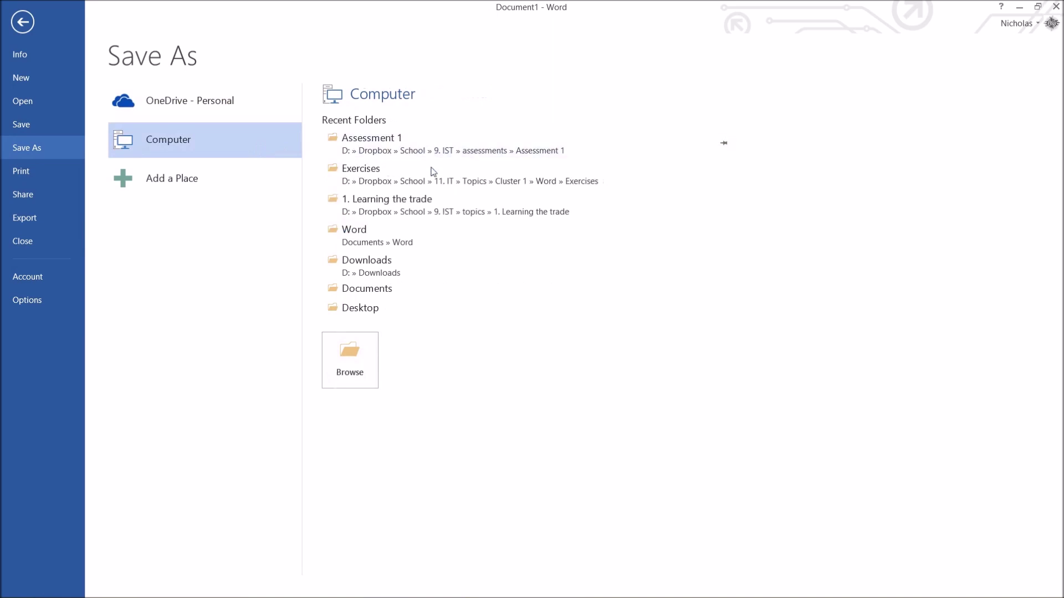
left_click(433, 236)
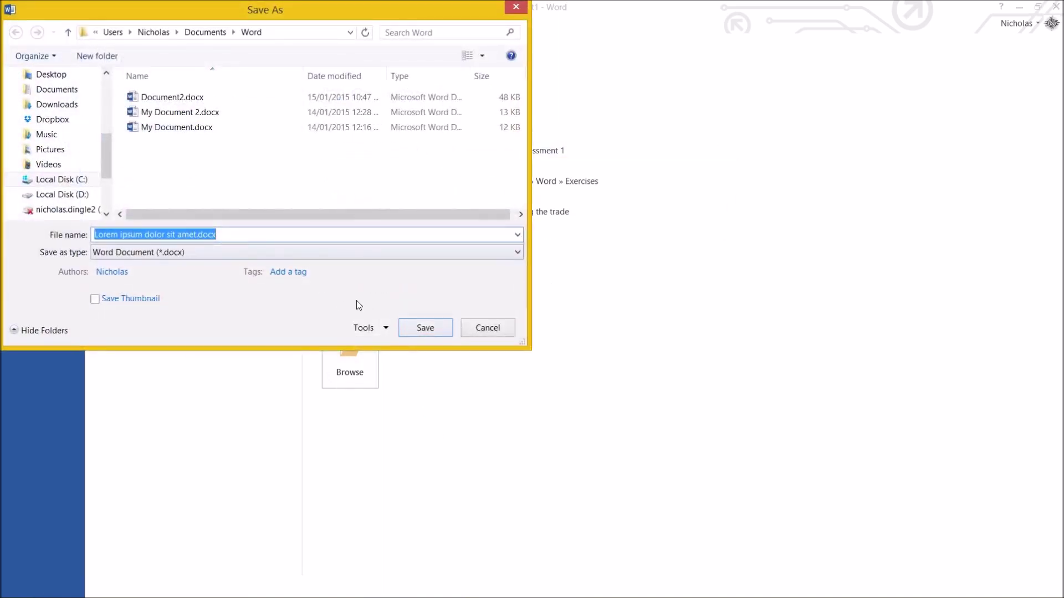
type("Pict")
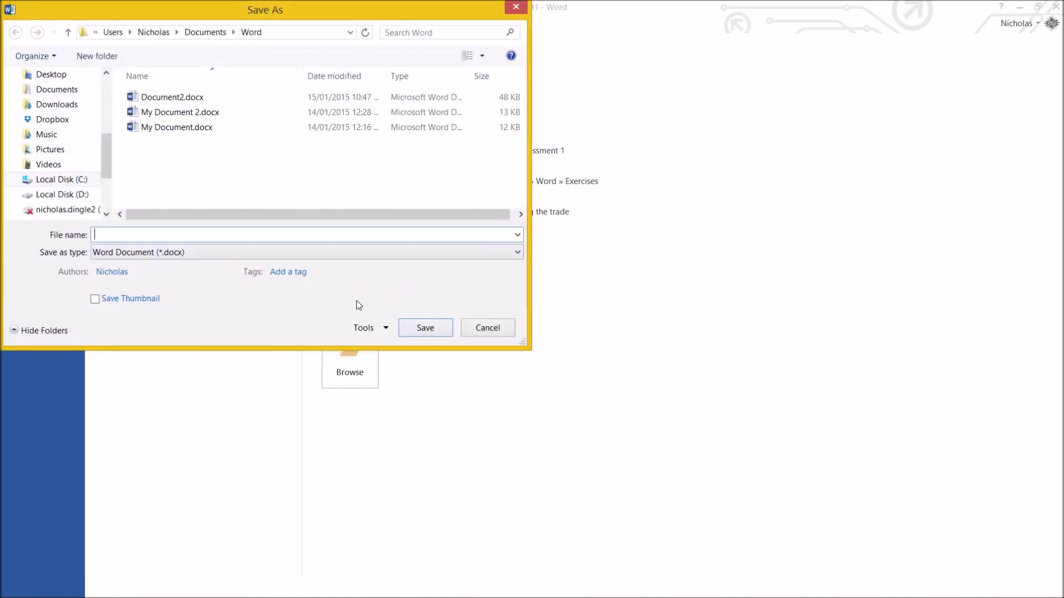
type("ures")
key("Return")
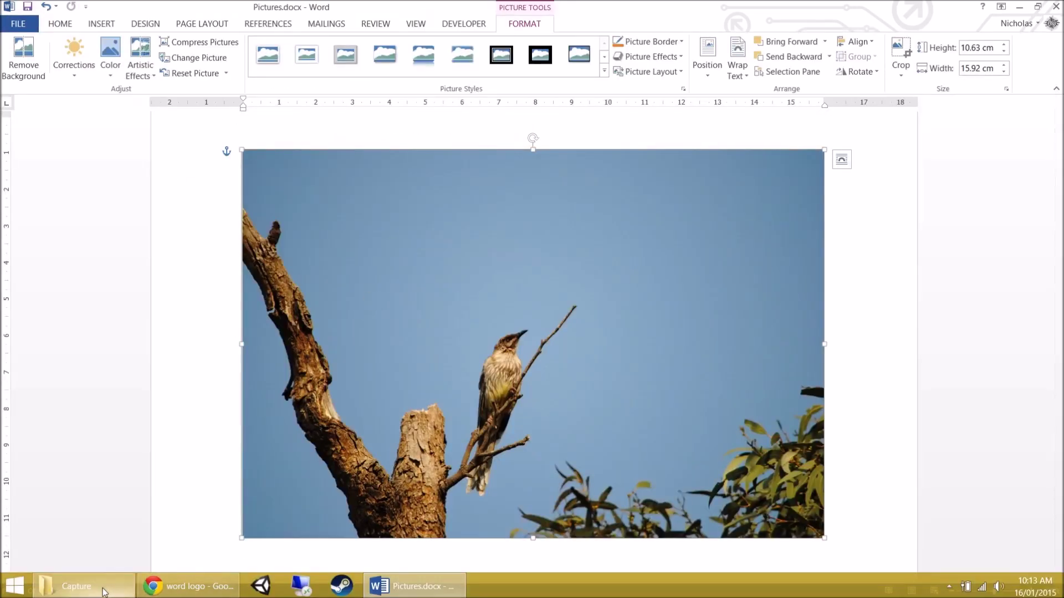
left_click(77, 587)
In File Explorer, open Documents > Word and check Pictures.docx's size (about 2,006 KB).
left_click(118, 216)
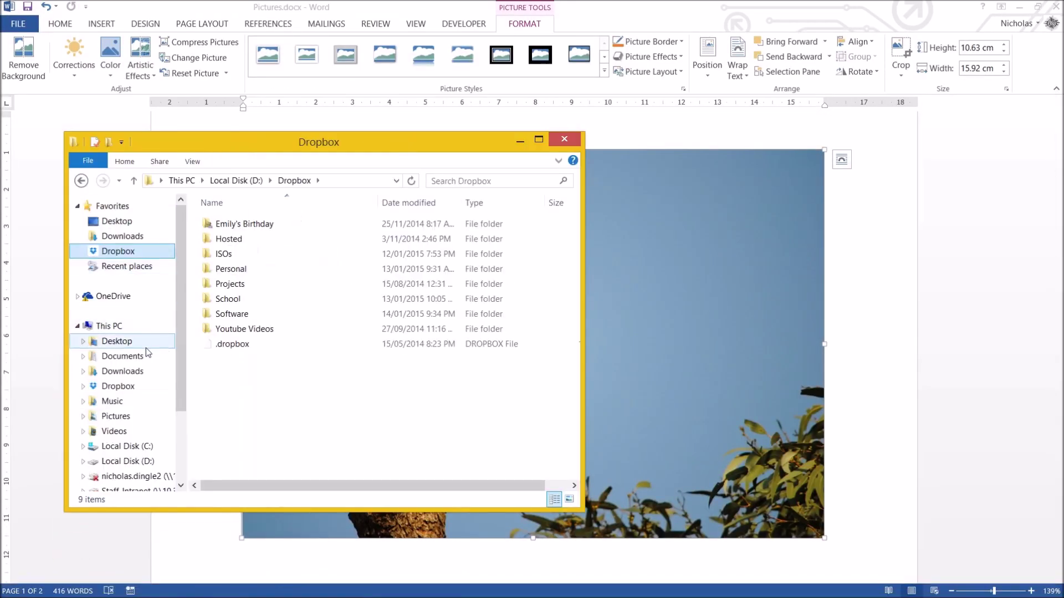
left_click(123, 355)
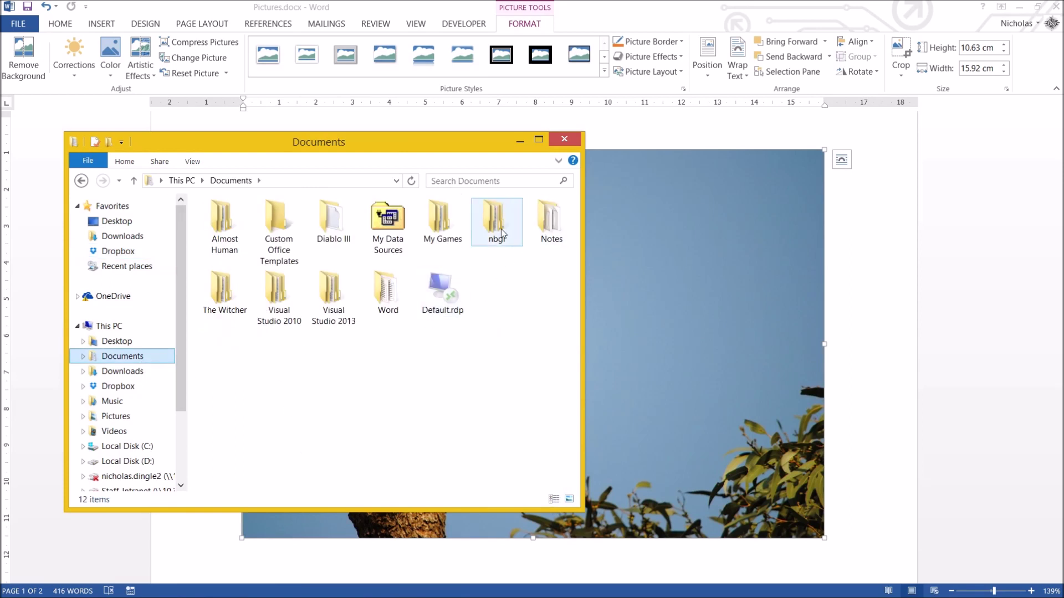
double_click(387, 289)
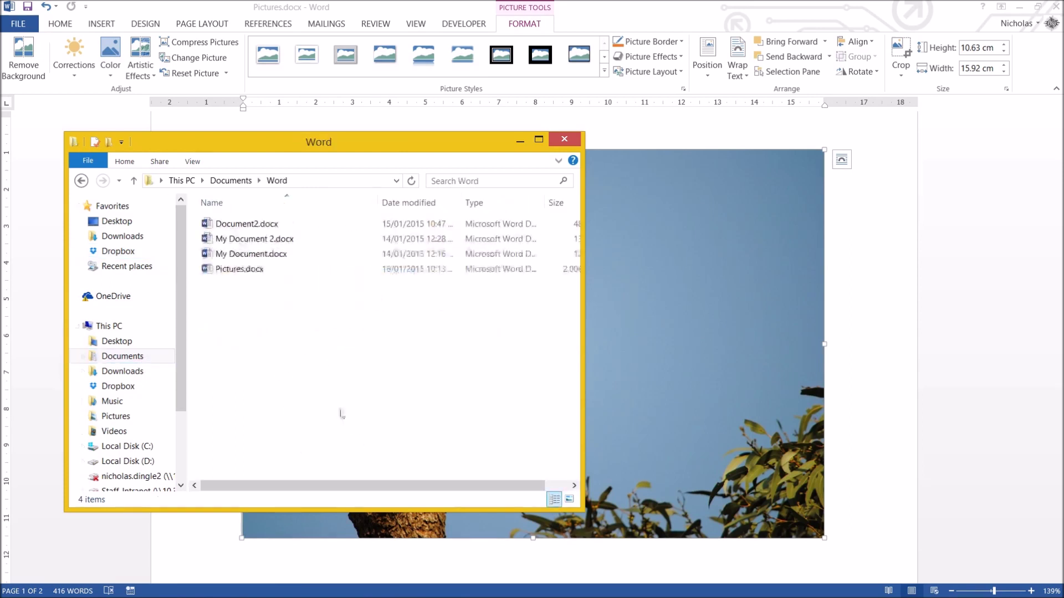
left_click(429, 270)
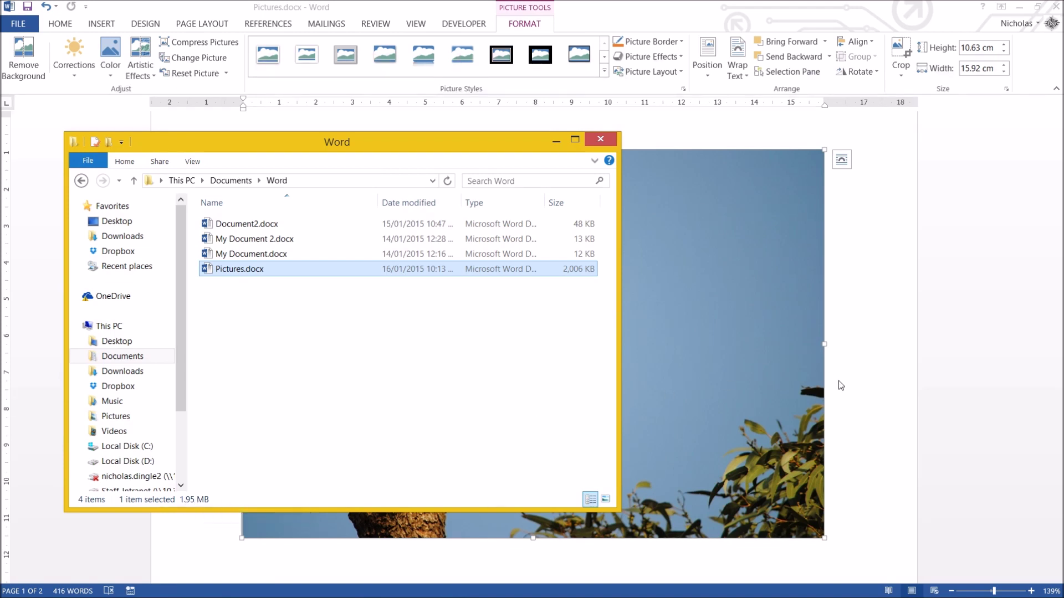
left_click(814, 386)
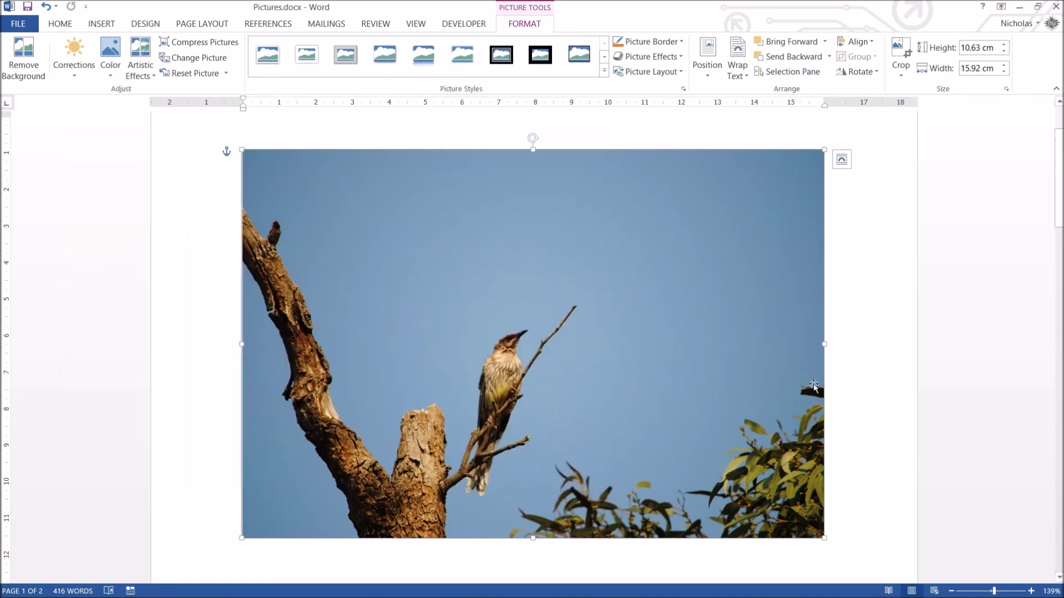
Compress all pictures at Print (220 ppi) and recheck Pictures.docx's size in Explorer.
left_click(218, 46)
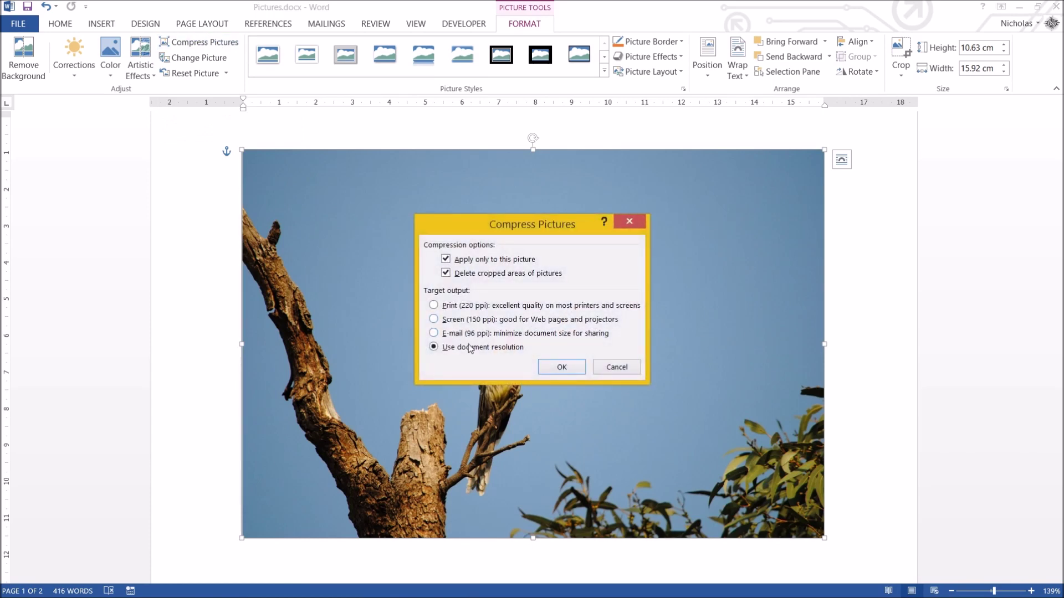
left_click(454, 305)
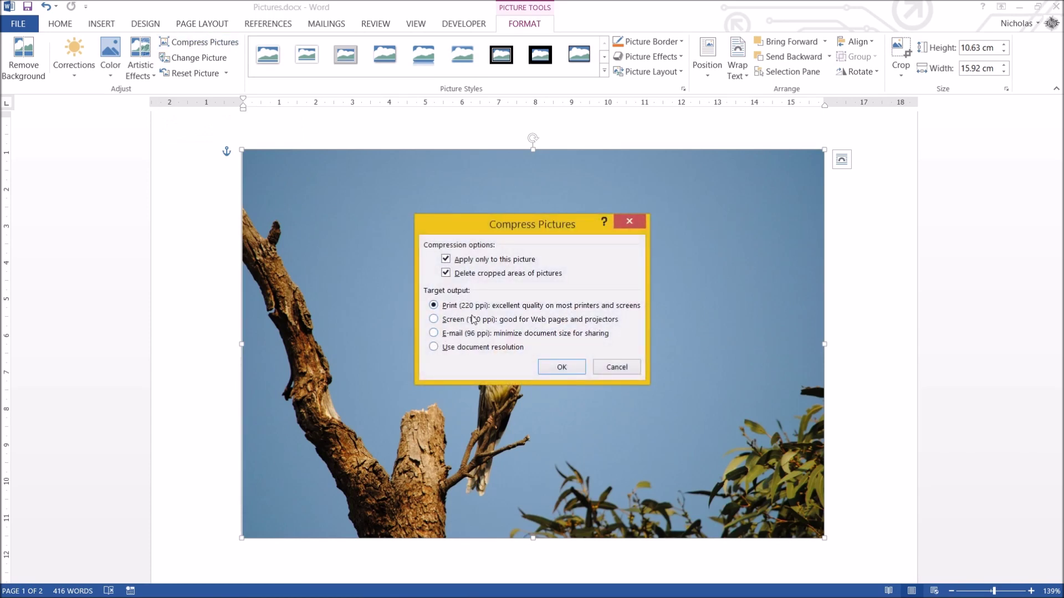
left_click(484, 260)
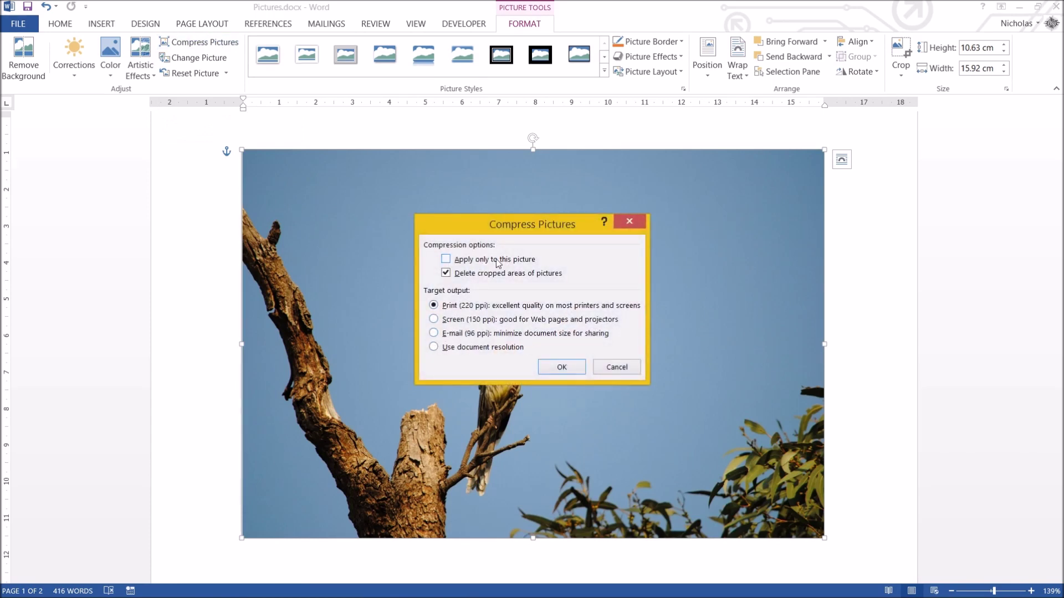
left_click(574, 366)
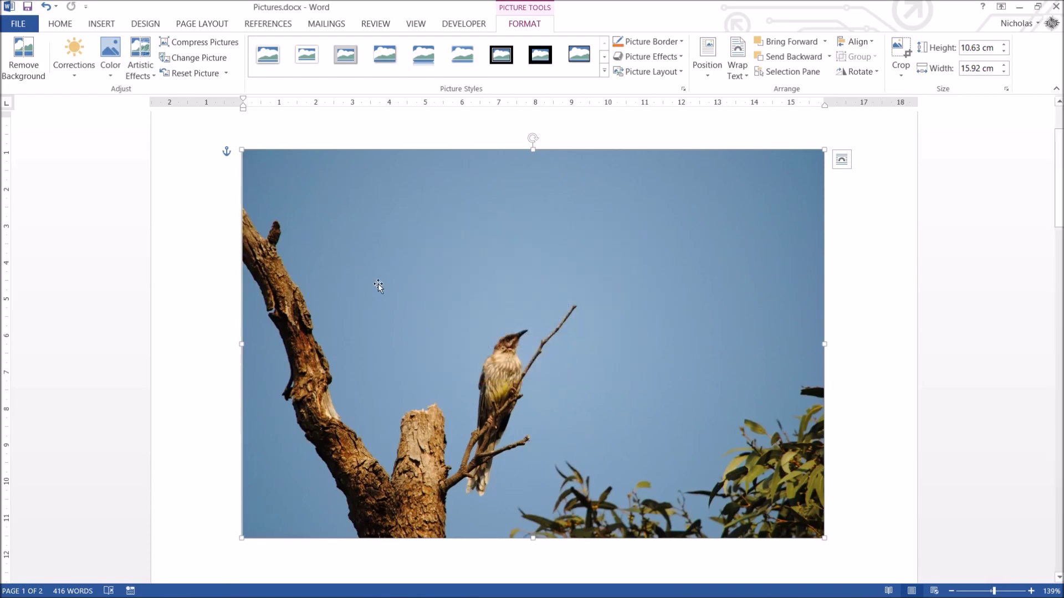
key("alt+Tab")
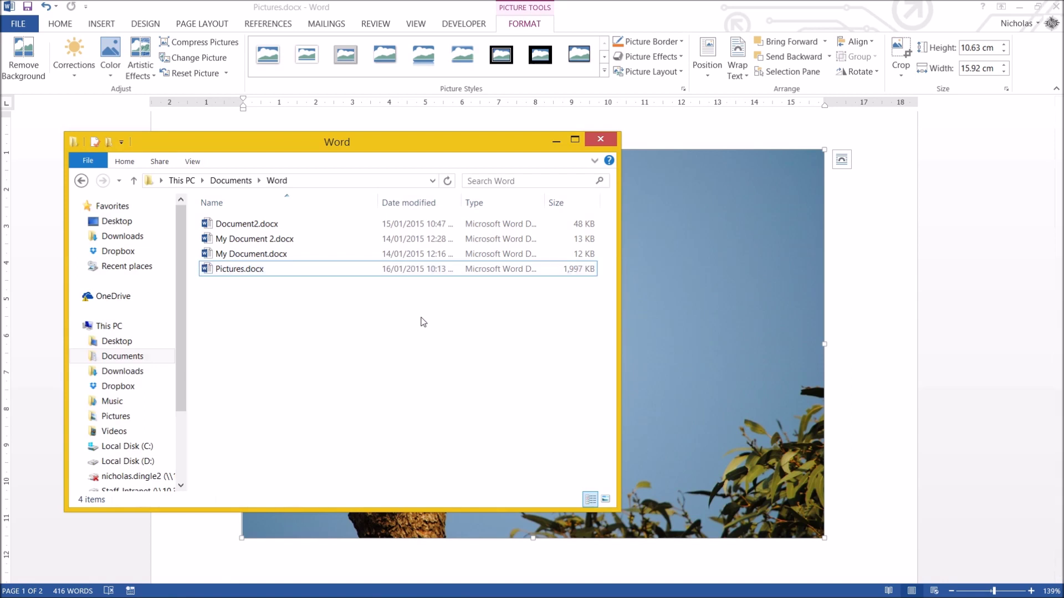
left_click(257, 270)
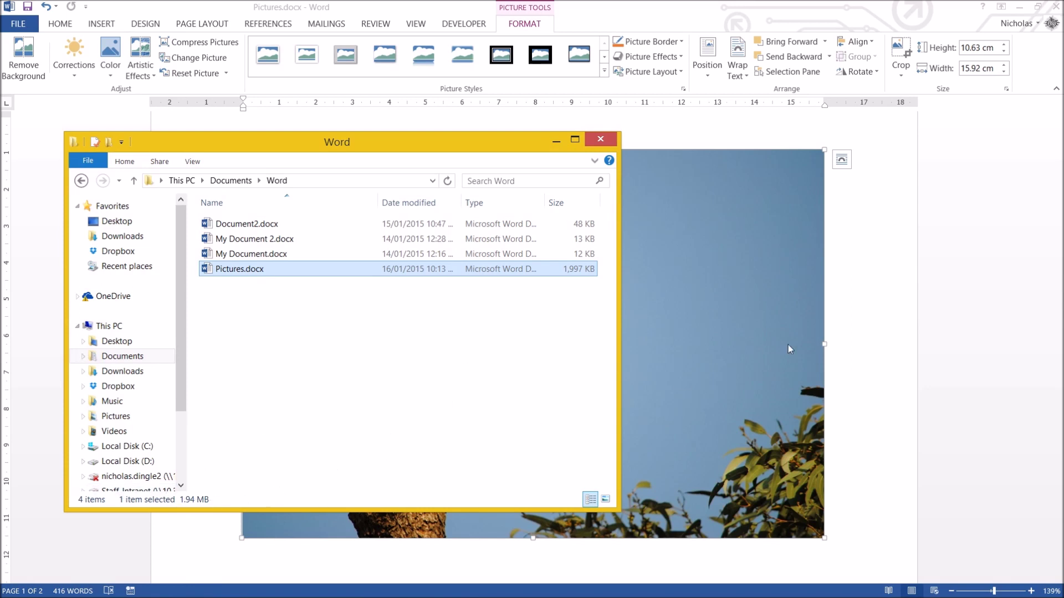
left_click(868, 328)
Recompress the pictures at E-mail (96 ppi), save, and compare the file size.
left_click(198, 42)
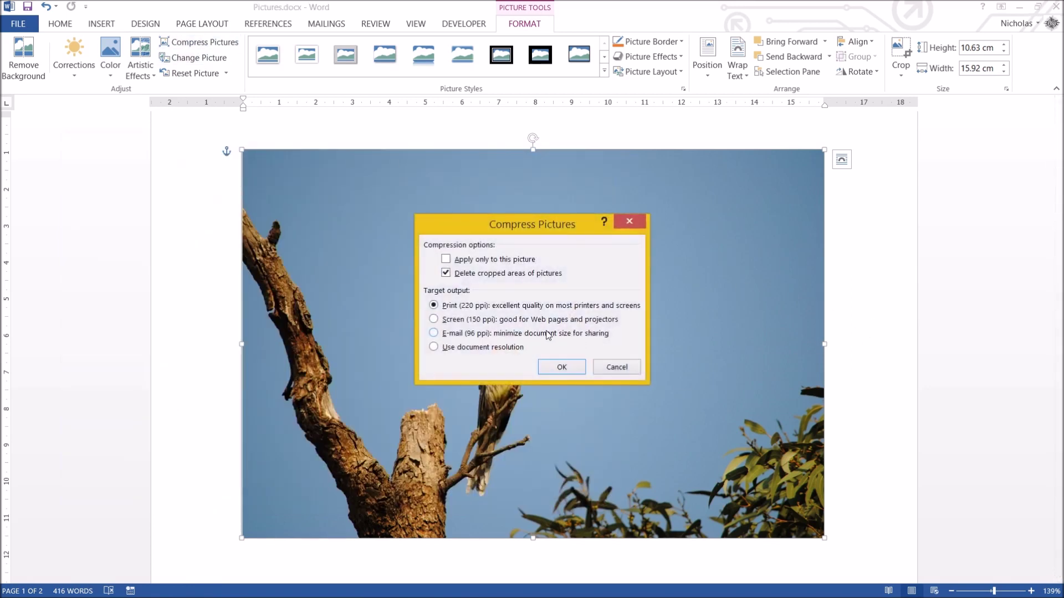
left_click(450, 334)
left_click(561, 366)
left_click(27, 7)
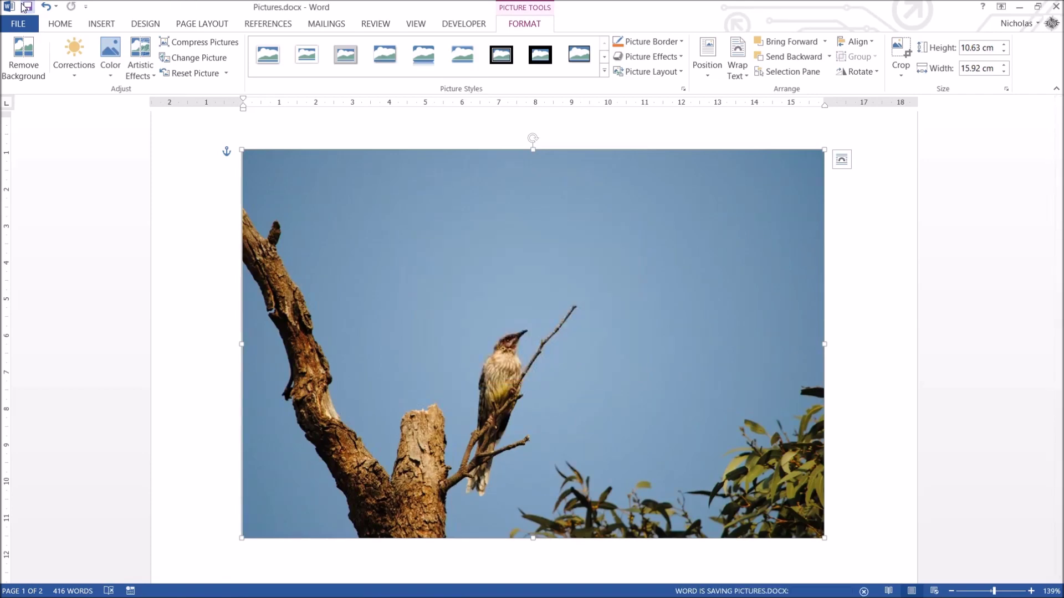
key("alt+Tab")
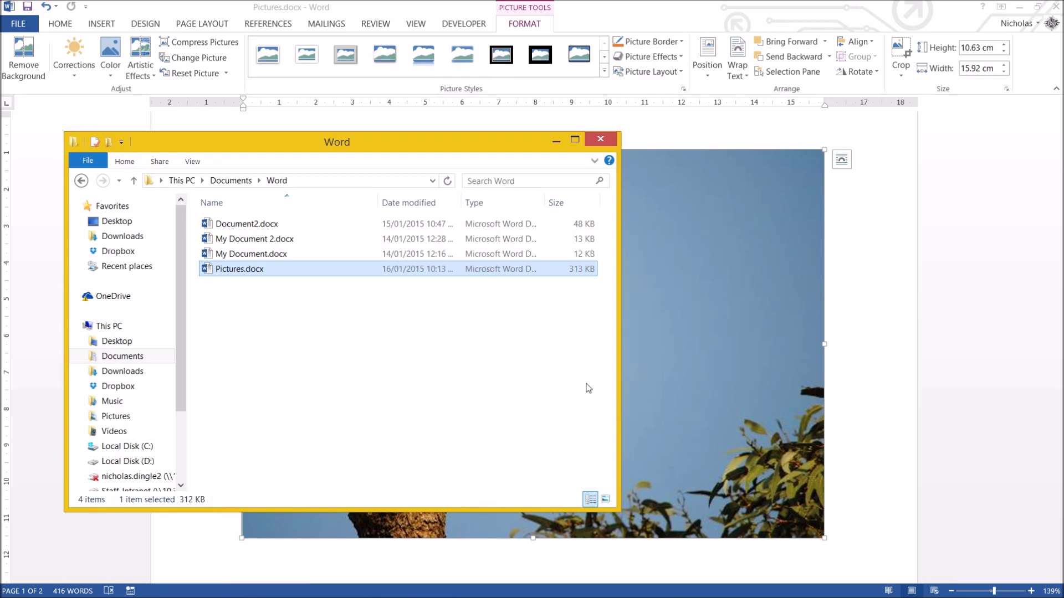
Bring the Word window with Pictures.docx back in front of File Explorer.
left_click(640, 349)
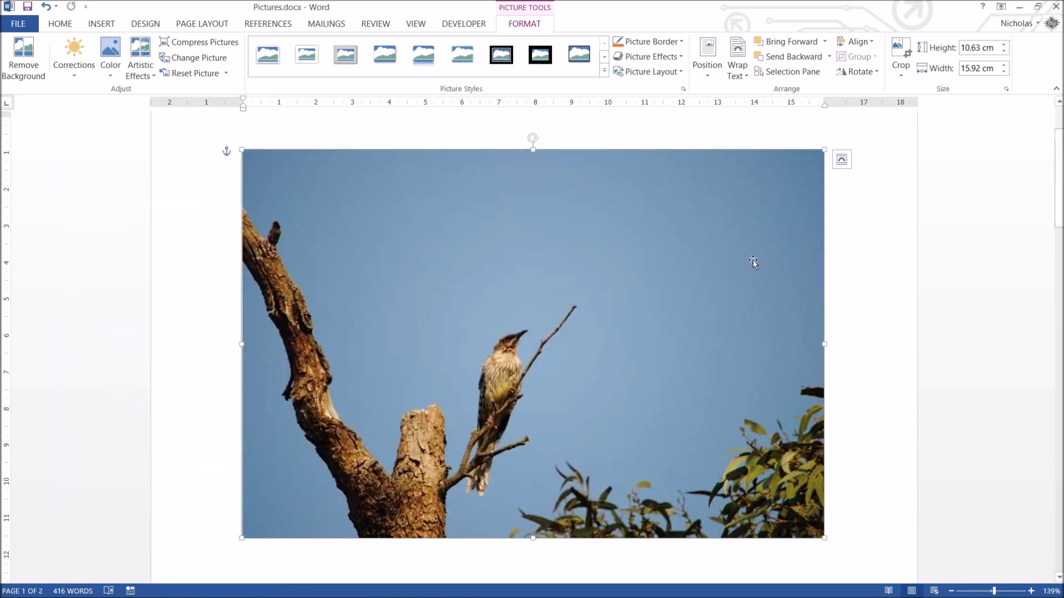